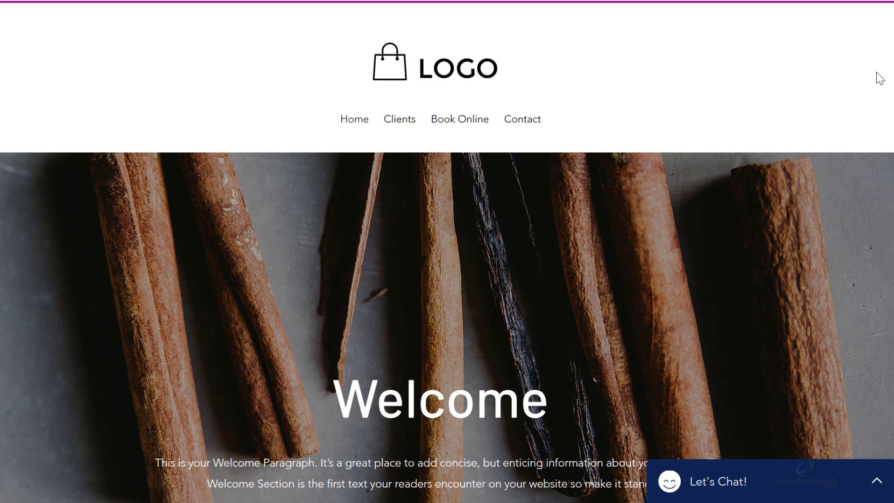
pyautogui.scroll(-3, 879, 77)
pyautogui.scroll(-3, 879, 78)
pyautogui.scroll(-2, 879, 78)
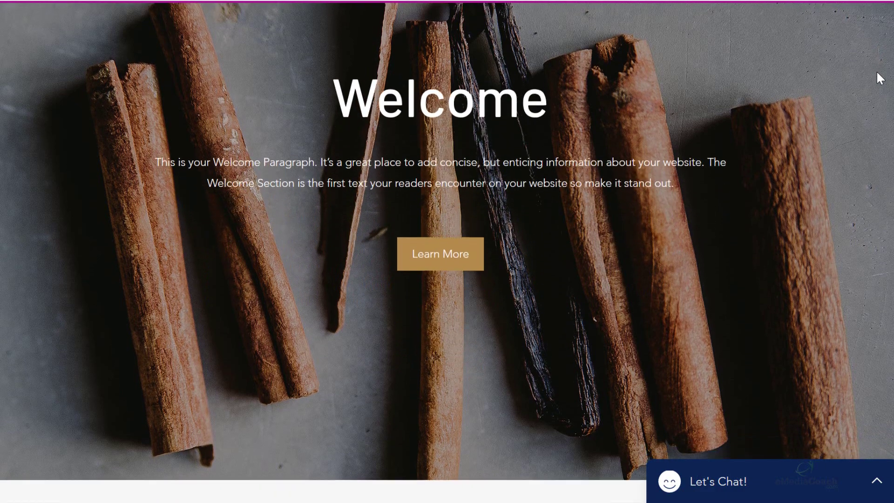
pyautogui.scroll(-3, 879, 77)
pyautogui.scroll(-1, 879, 77)
pyautogui.scroll(-2, 880, 78)
pyautogui.scroll(-2, 879, 78)
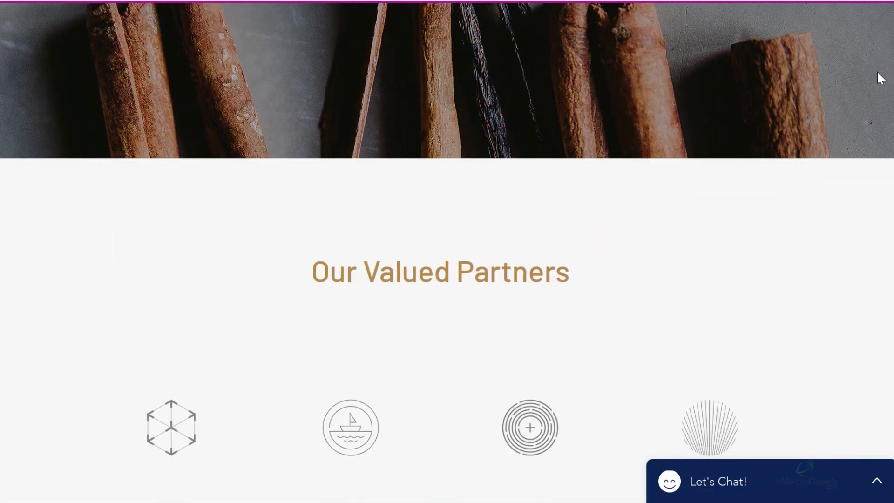
pyautogui.scroll(-1, 879, 77)
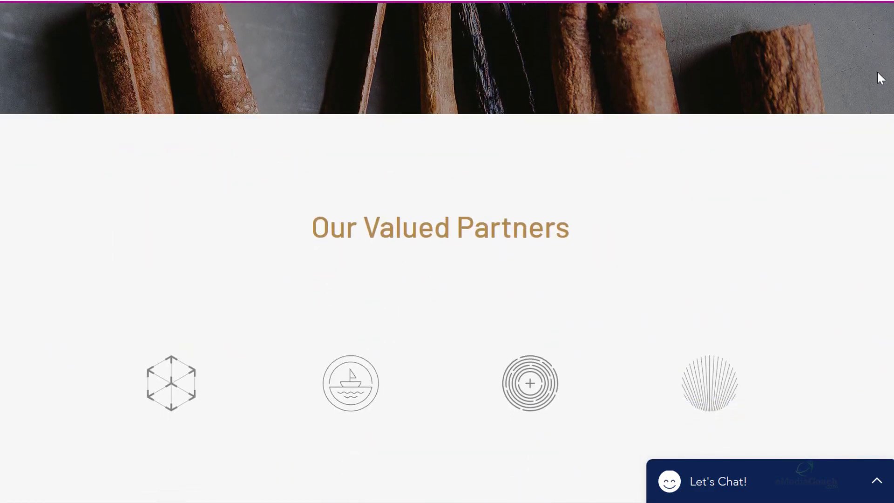
pyautogui.scroll(-1, 879, 78)
pyautogui.scroll(-4, 879, 77)
pyautogui.scroll(-3, 879, 78)
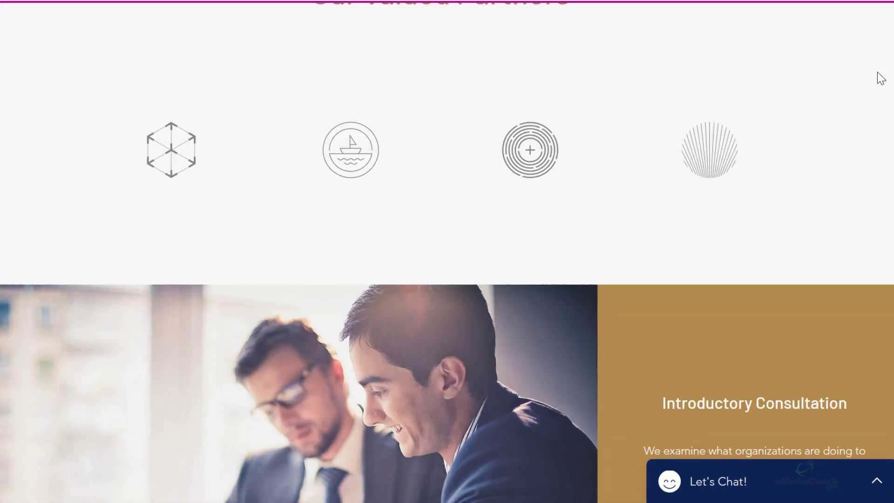
pyautogui.scroll(-2, 879, 77)
pyautogui.scroll(-3, 879, 77)
pyautogui.scroll(-1, 879, 77)
pyautogui.scroll(-2, 877, 73)
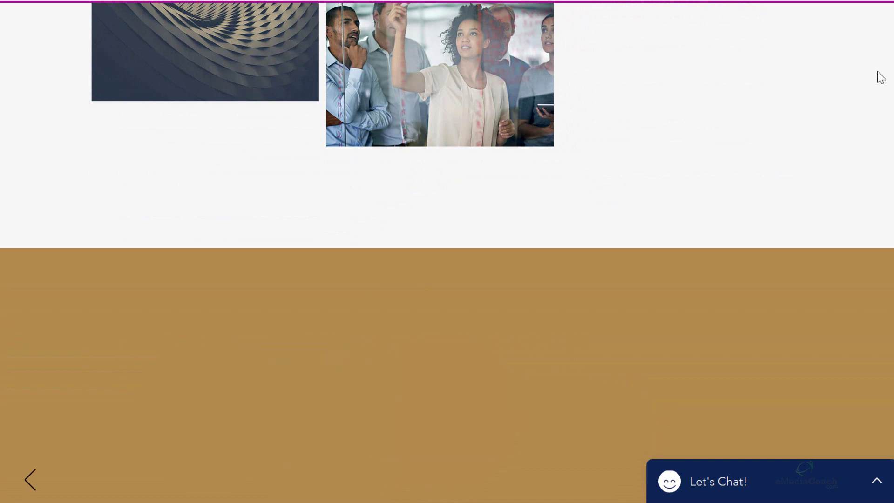
pyautogui.scroll(-1, 877, 71)
pyautogui.scroll(-2, 877, 71)
pyautogui.scroll(-2, 877, 69)
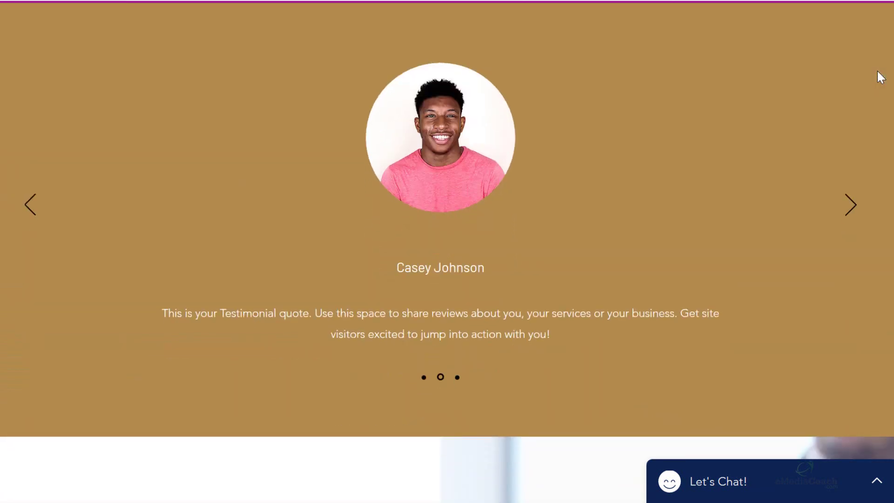
pyautogui.scroll(-3, 877, 69)
pyautogui.scroll(-1, 877, 69)
pyautogui.scroll(-3, 876, 69)
pyautogui.scroll(-1, 878, 70)
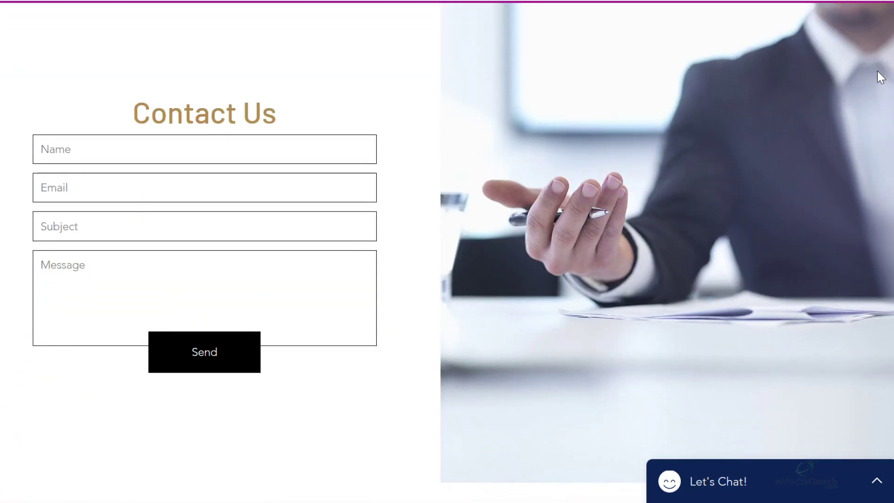
pyautogui.scroll(-2, 877, 71)
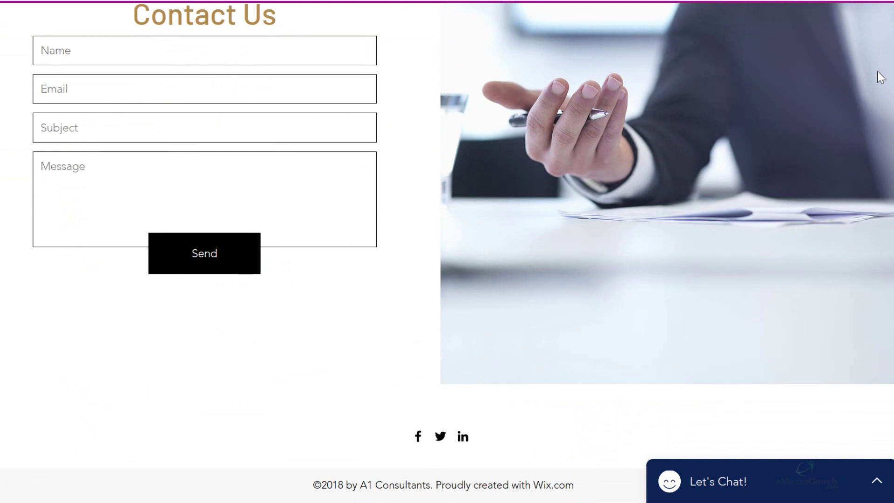
pyautogui.scroll(3, 878, 71)
pyautogui.scroll(3, 878, 71)
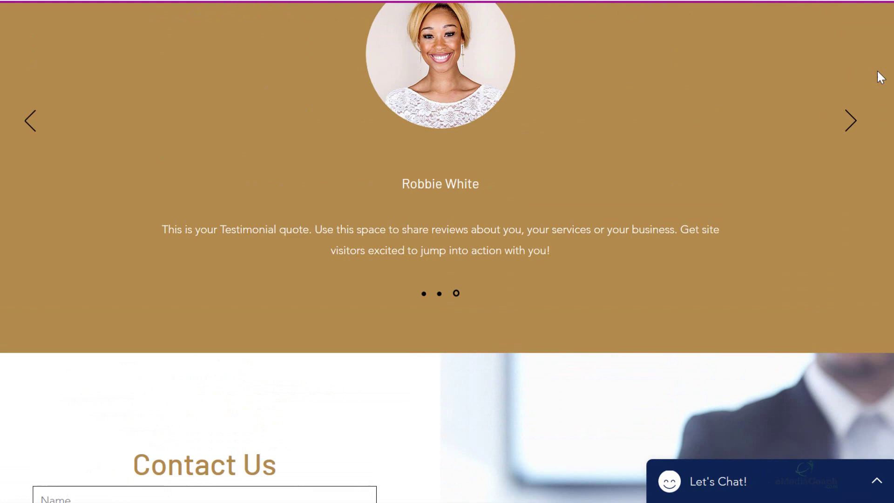
pyautogui.scroll(3, 876, 69)
pyautogui.scroll(4, 876, 69)
pyautogui.scroll(3, 877, 69)
pyautogui.scroll(4, 876, 70)
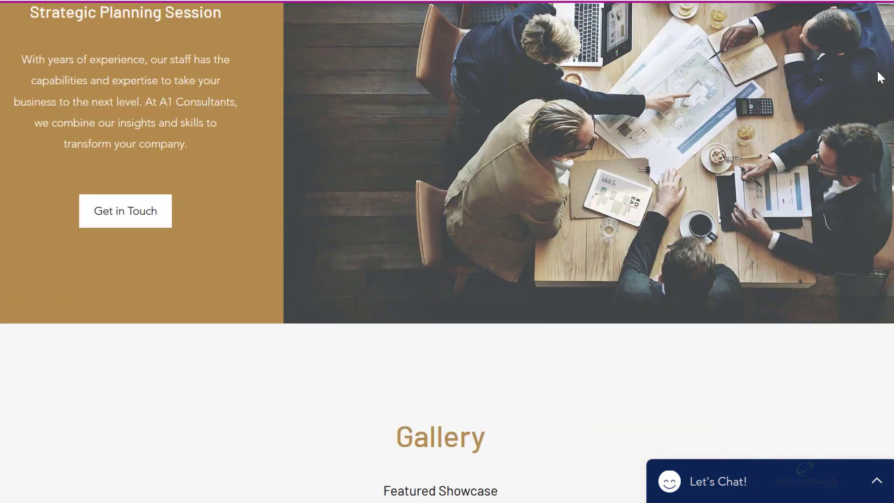
pyautogui.scroll(2, 877, 69)
pyautogui.scroll(5, 877, 69)
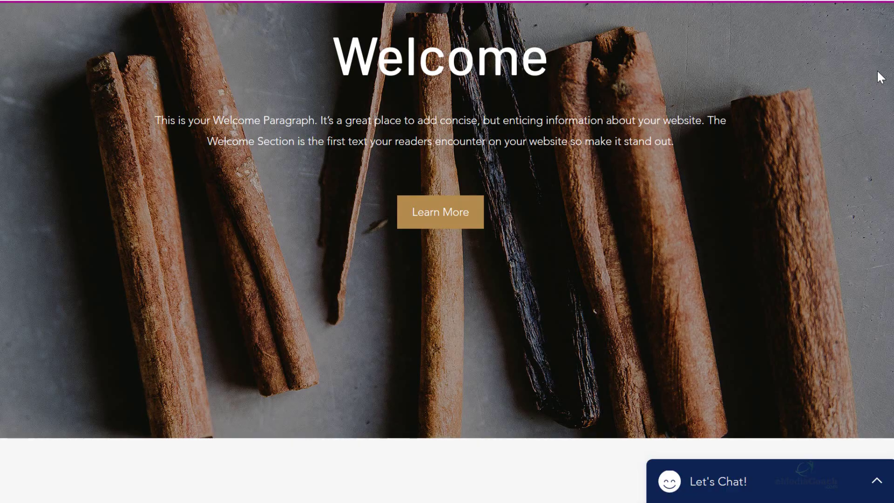
pyautogui.scroll(3, 876, 69)
pyautogui.scroll(3, 877, 69)
pyautogui.scroll(2, 877, 71)
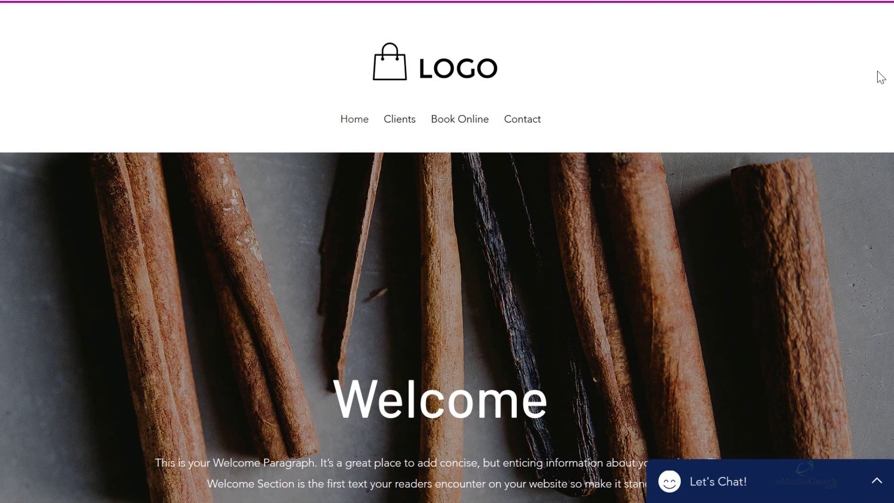
pyautogui.scroll(-2, 878, 71)
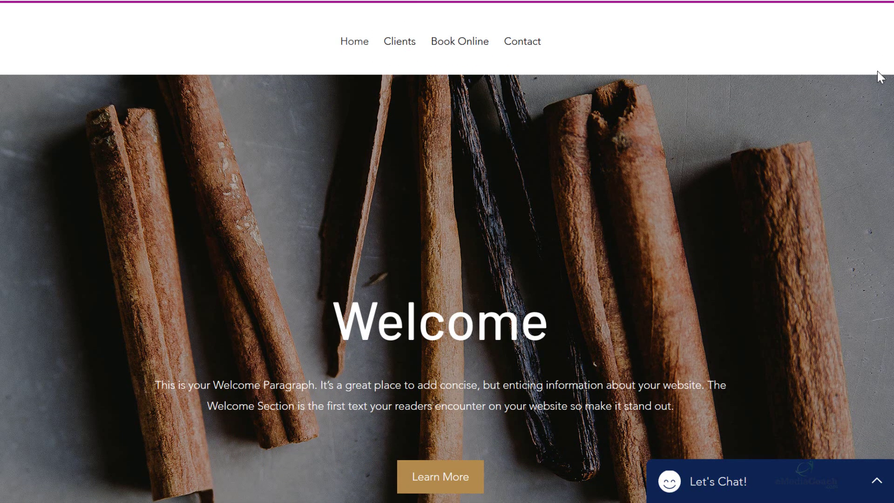
pyautogui.scroll(-6, 877, 70)
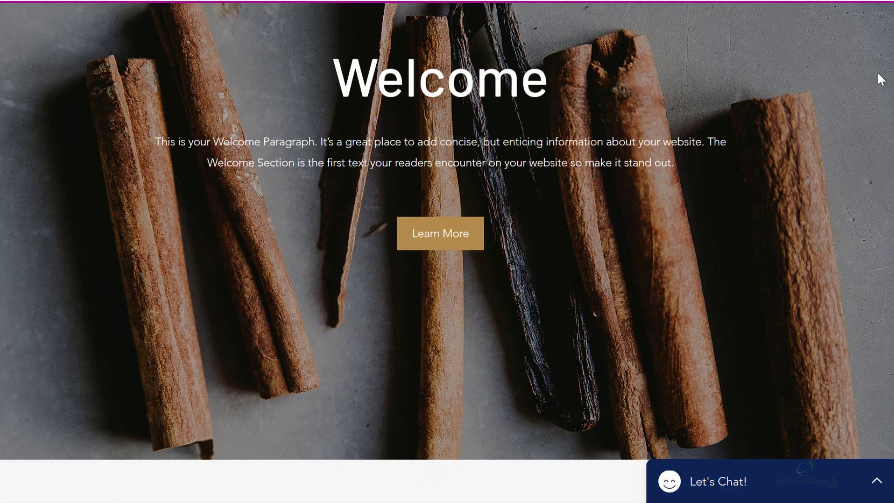
pyautogui.scroll(-3, 877, 71)
pyautogui.scroll(-3, 877, 71)
pyautogui.scroll(-3, 877, 72)
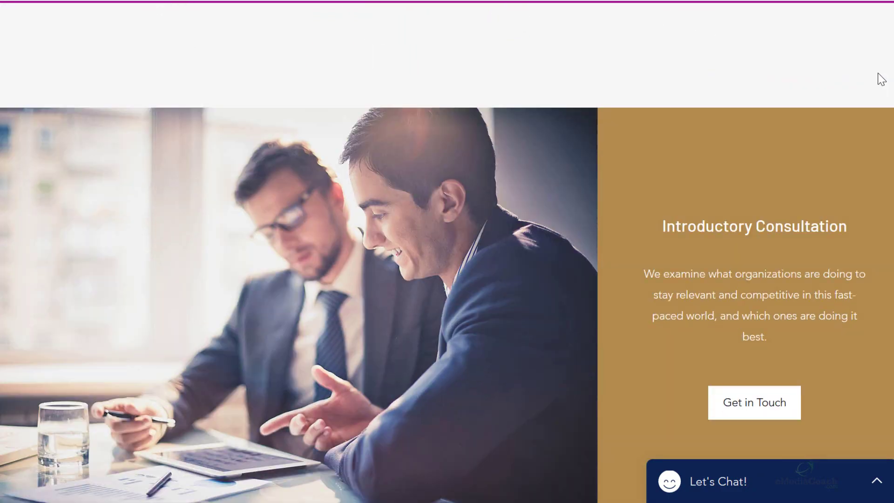
pyautogui.scroll(-2, 877, 72)
pyautogui.scroll(-5, 880, 78)
pyautogui.scroll(-1, 881, 78)
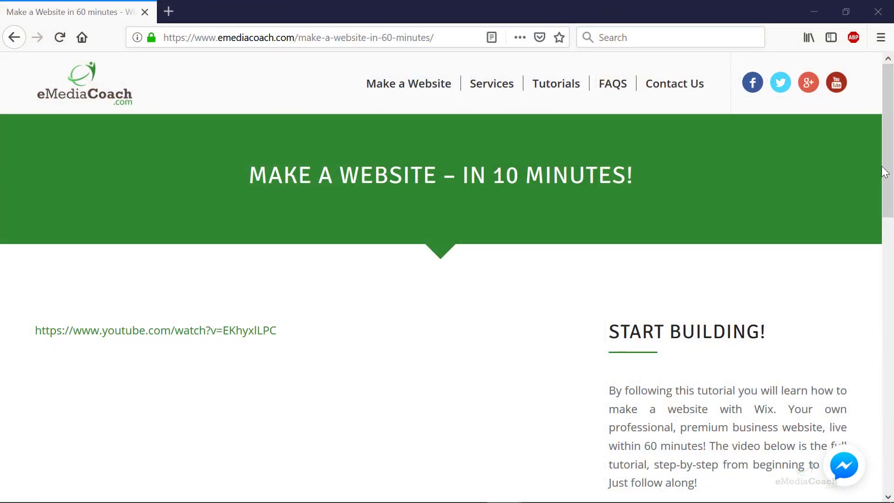
pyautogui.moveTo(885, 172)
pyautogui.mouseDown()
pyautogui.moveTo(877, 302)
pyautogui.moveTo(878, 290)
pyautogui.mouseUp()
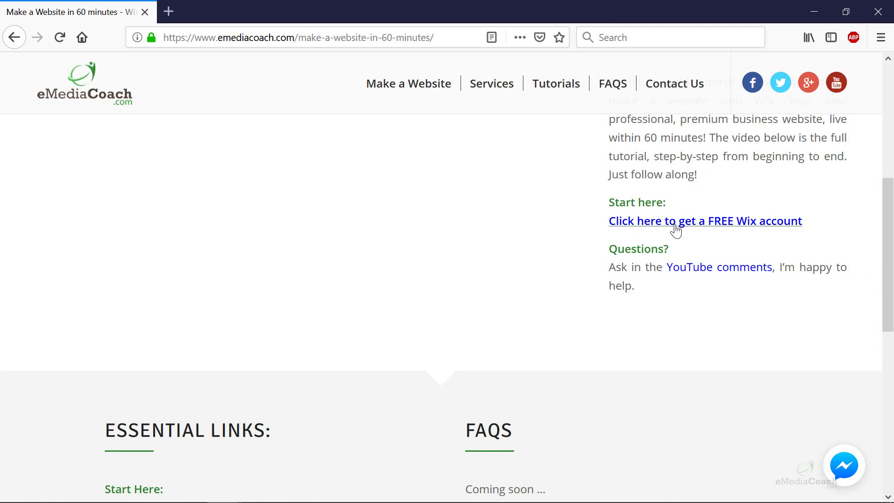
pyautogui.scroll(-3, 447, 368)
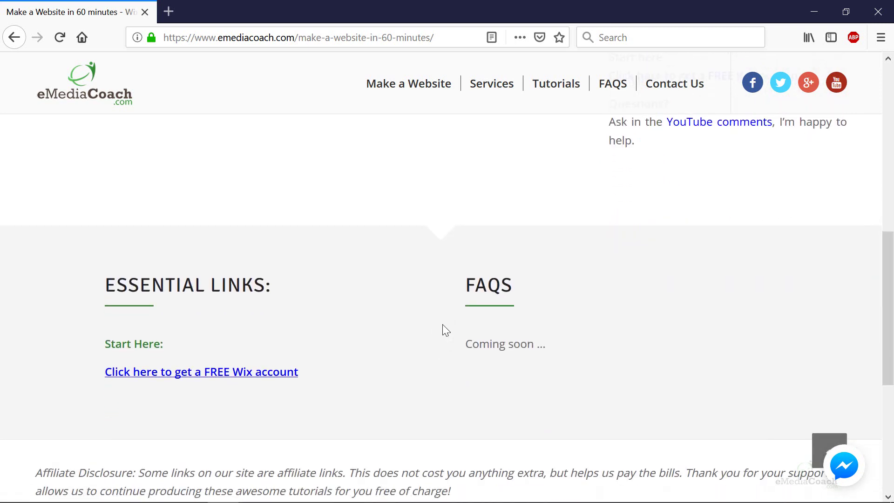
# Follow the eMediaCoach 'Click here to get a FREE Wix account' link
pyautogui.click(245, 374)
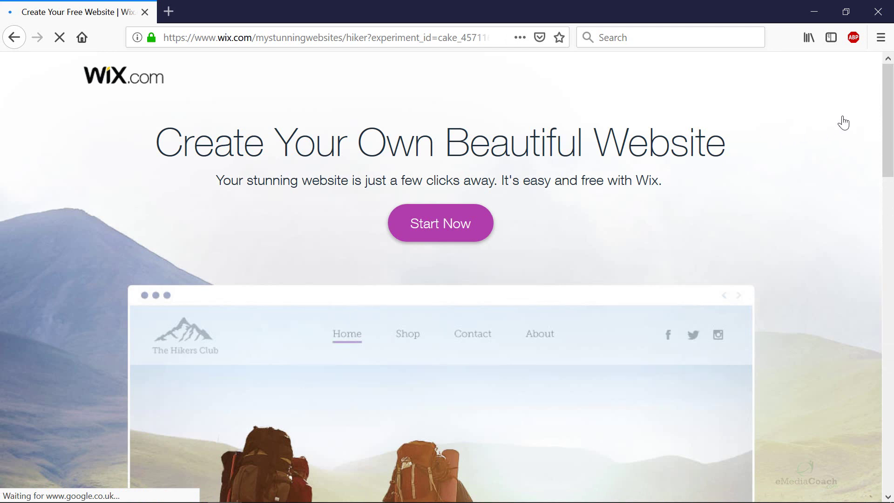
pyautogui.moveTo(888, 112); pyautogui.dragTo(884, 168)
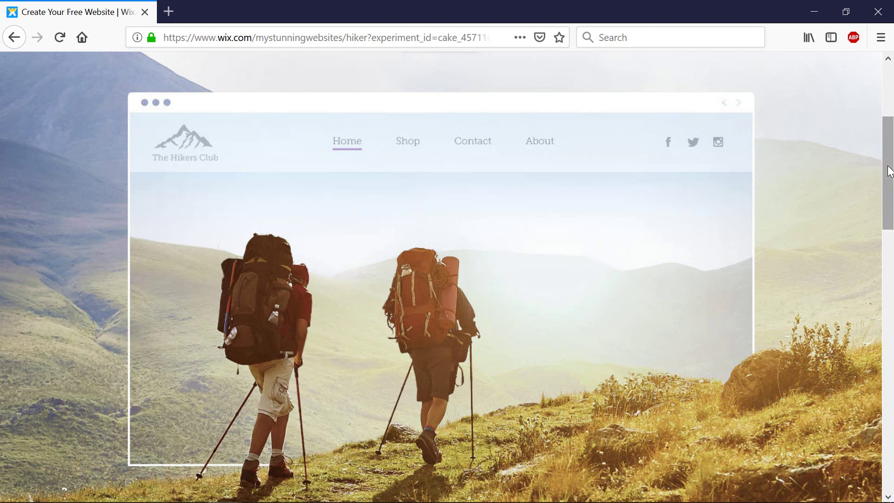
pyautogui.moveTo(889, 171); pyautogui.dragTo(888, 137)
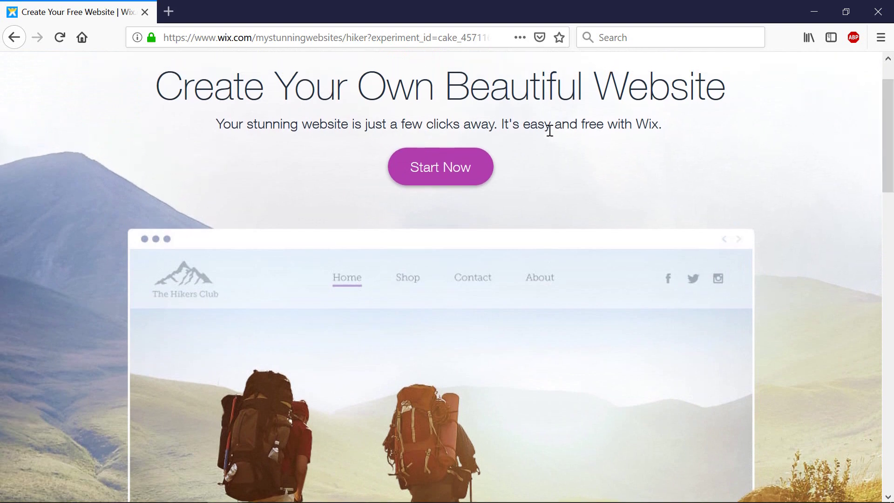
# Start creating a new website from the Wix landing page's Start Now button
pyautogui.click(467, 165)
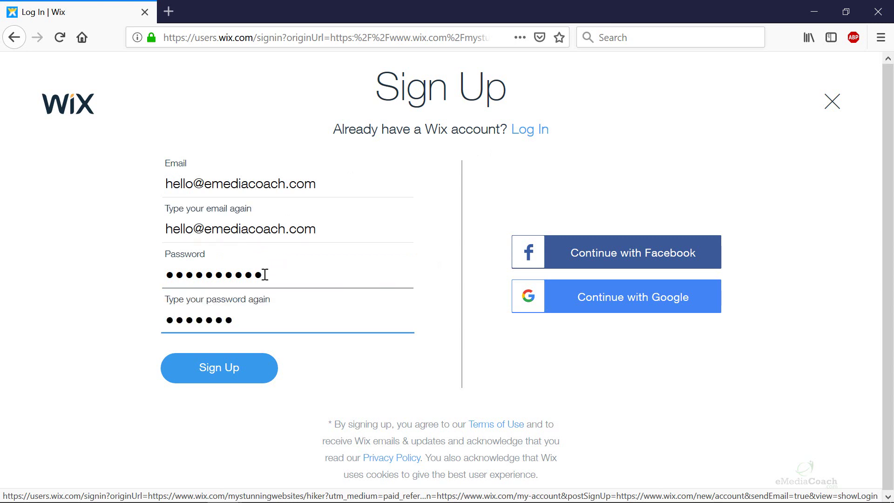
pyautogui.write('•••')
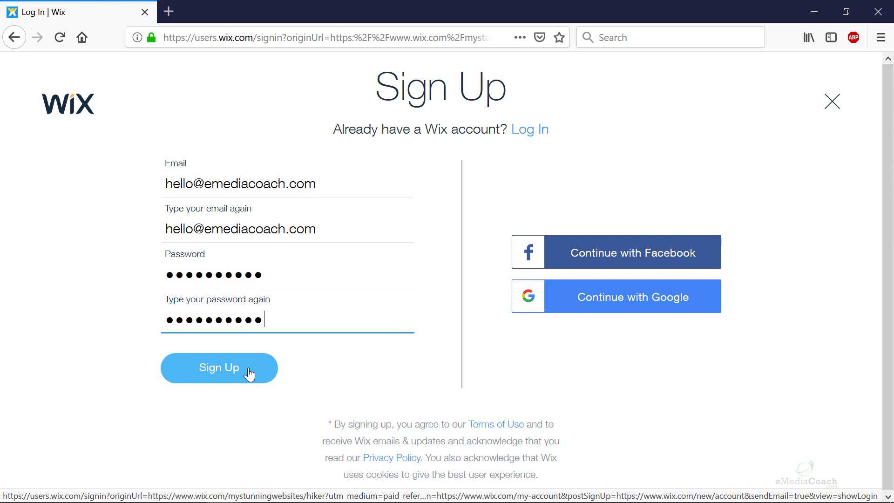
# Submit the completed Wix sign-up form to create the account
pyautogui.click(249, 372)
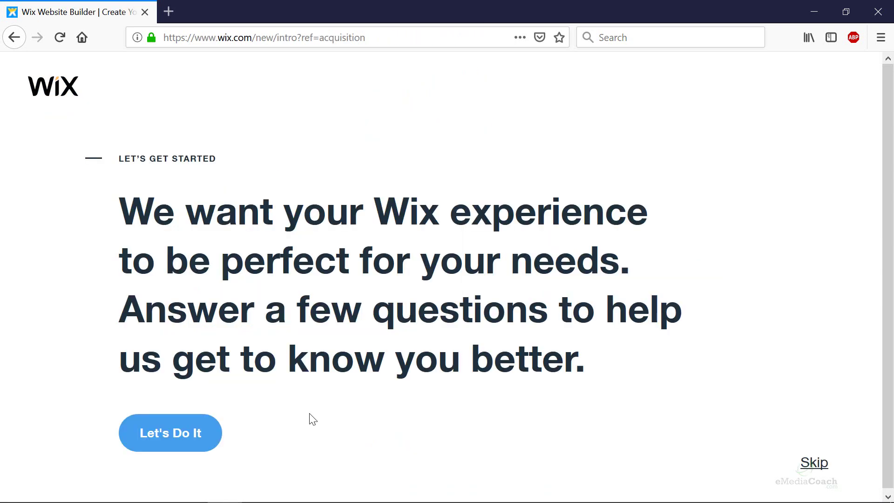
# Answer that the site is for myself, skip remaining questions, and choose Wix ADI
pyautogui.click(210, 432)
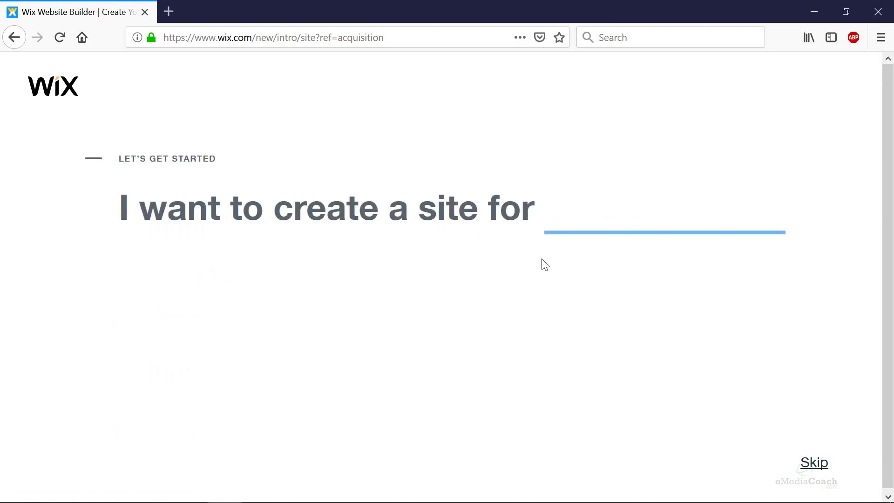
pyautogui.click(542, 264)
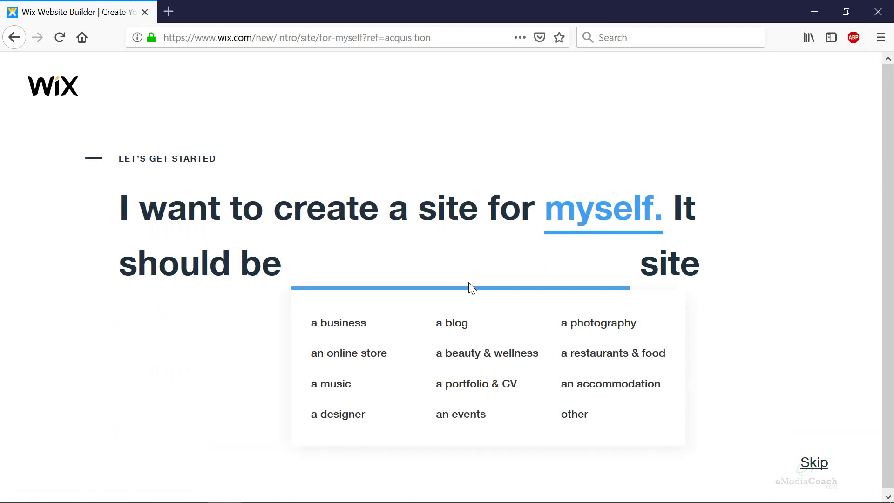
pyautogui.click(808, 474)
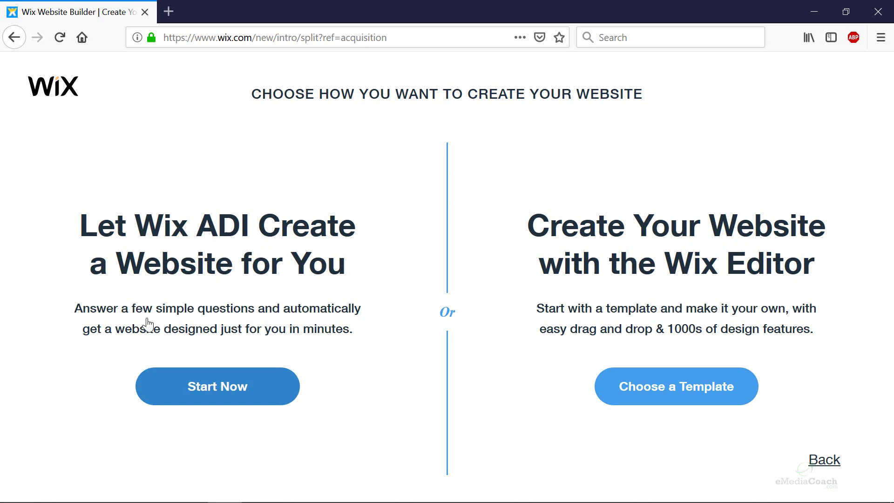
pyautogui.click(214, 390)
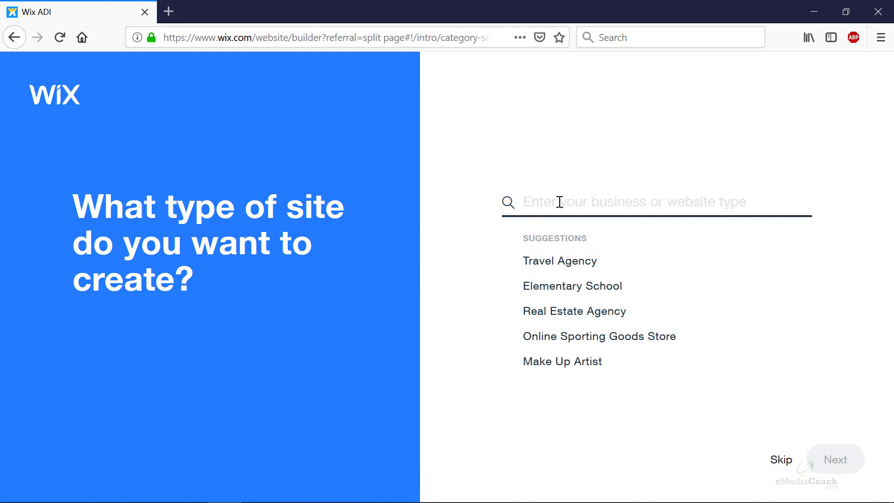
pyautogui.write('consult')
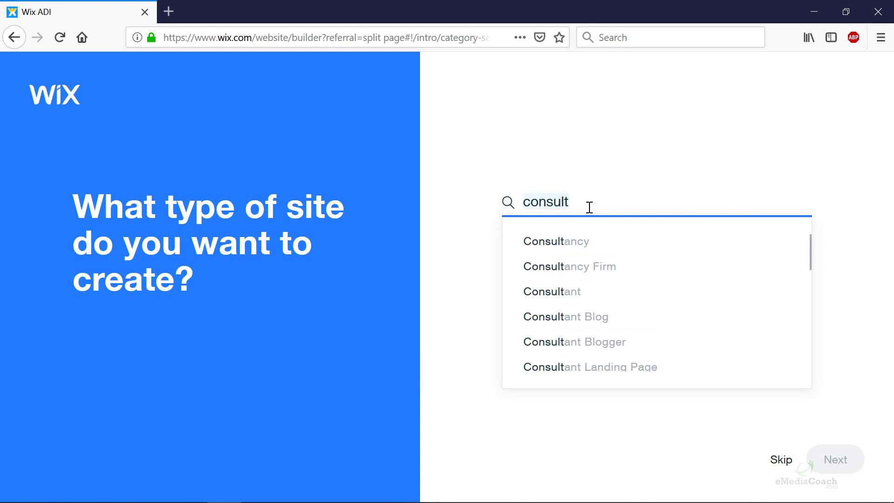
# Choose Consultancy with bookings and appointments, name it A1 Consultants, and skip the address
pyautogui.click(558, 242)
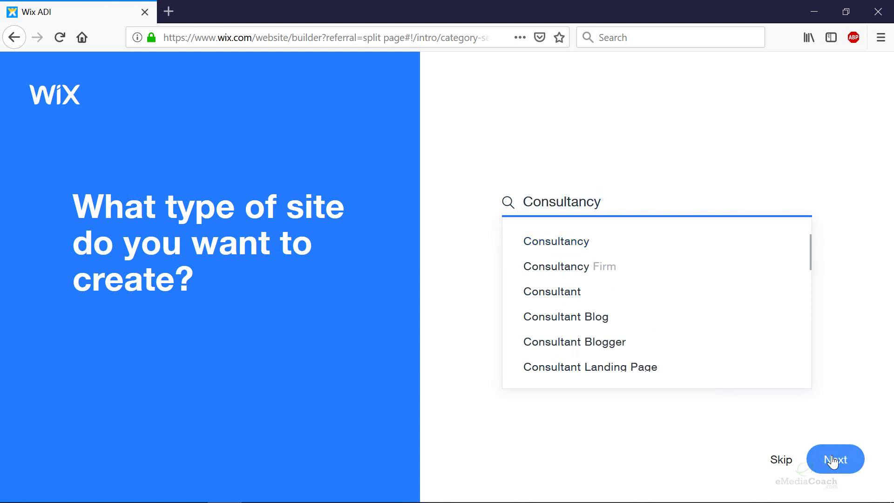
pyautogui.click(835, 458)
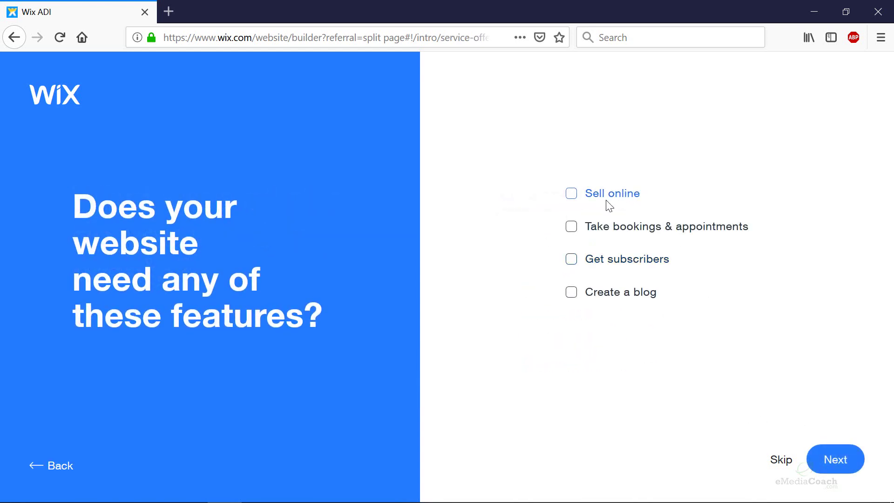
pyautogui.click(572, 226)
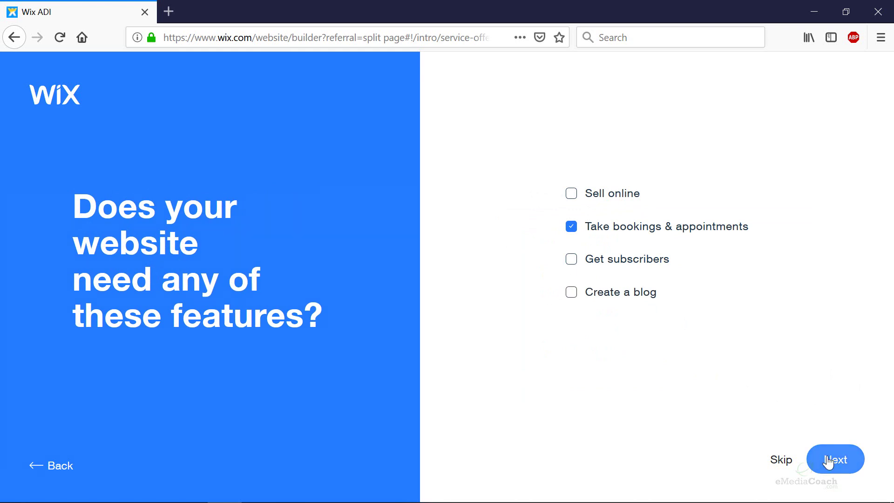
pyautogui.click(836, 459)
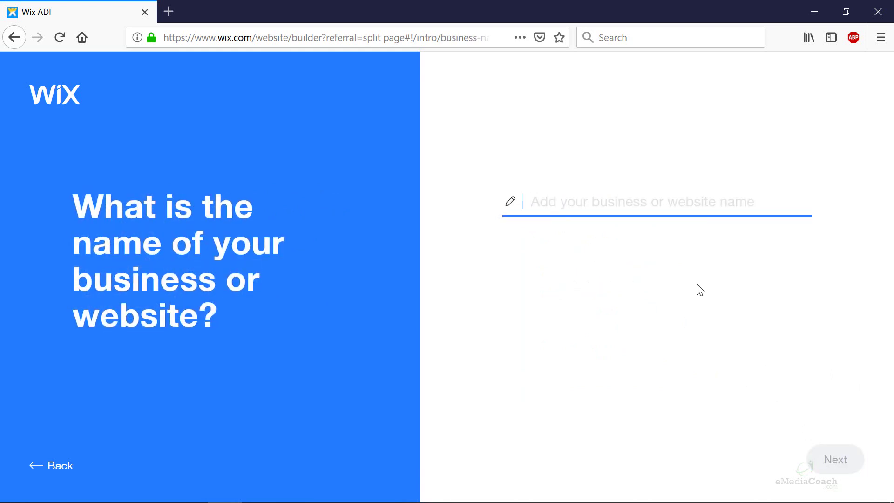
pyautogui.write('A1')
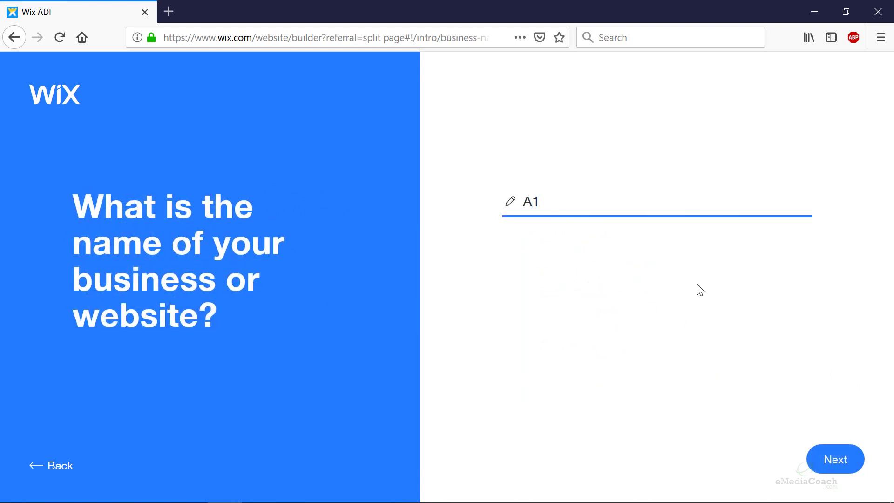
pyautogui.write(' Consul')
pyautogui.write('tants')
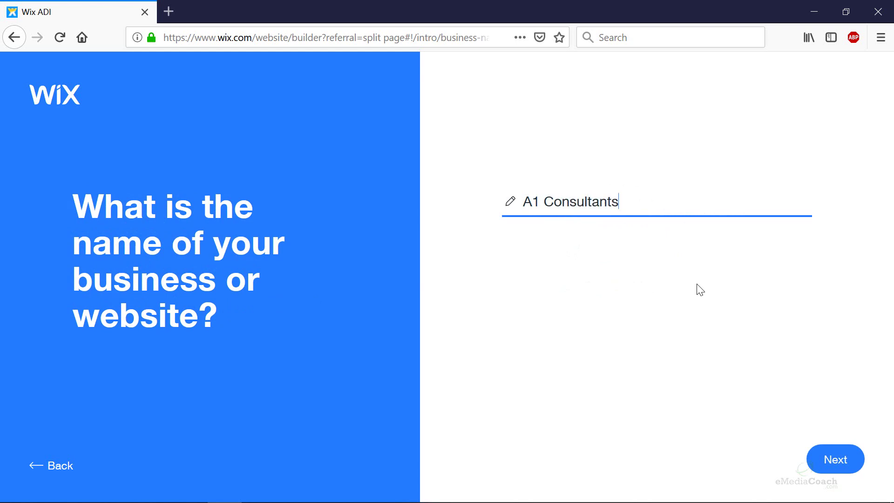
pyautogui.click(822, 476)
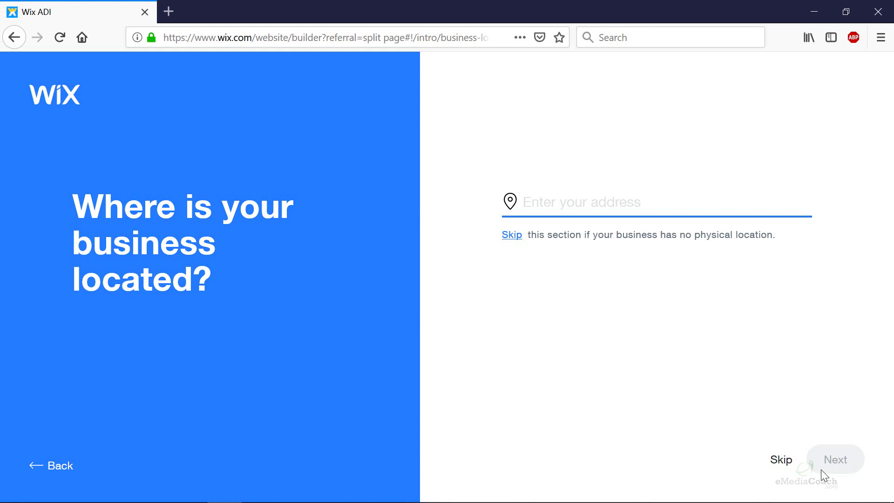
pyautogui.click(781, 459)
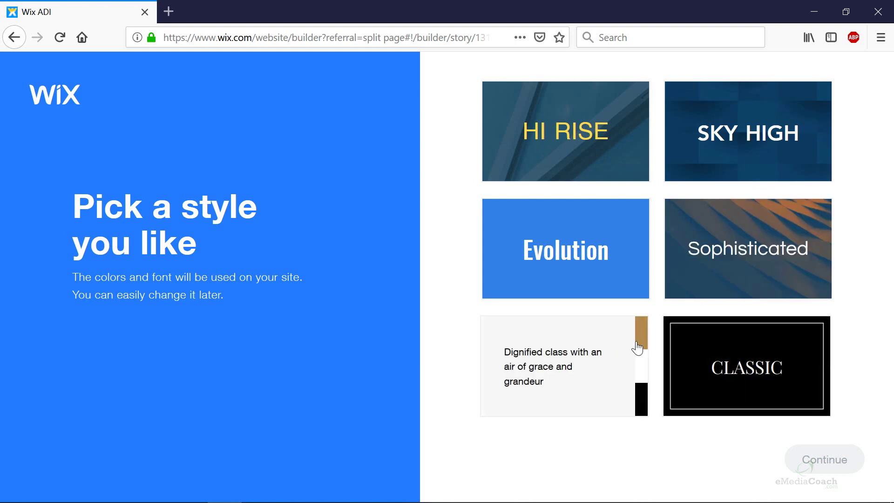
# Pick the Luxury style and have Wix ADI build the site
pyautogui.click(638, 347)
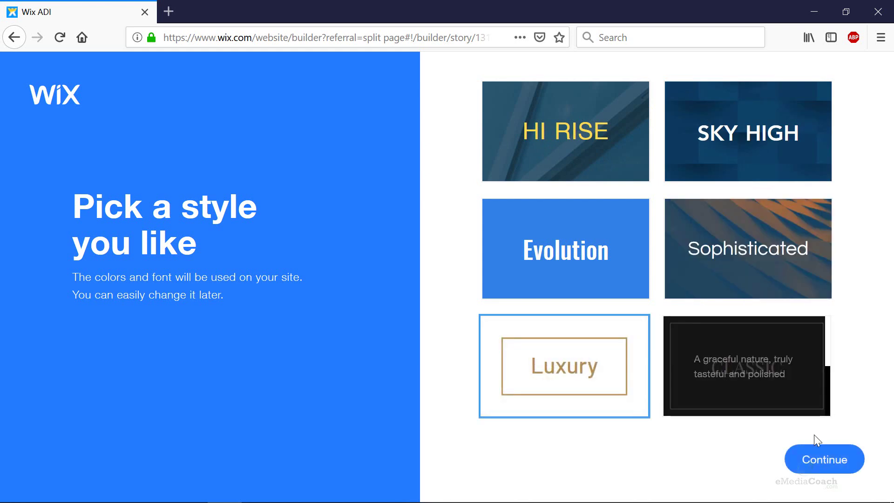
pyautogui.click(818, 457)
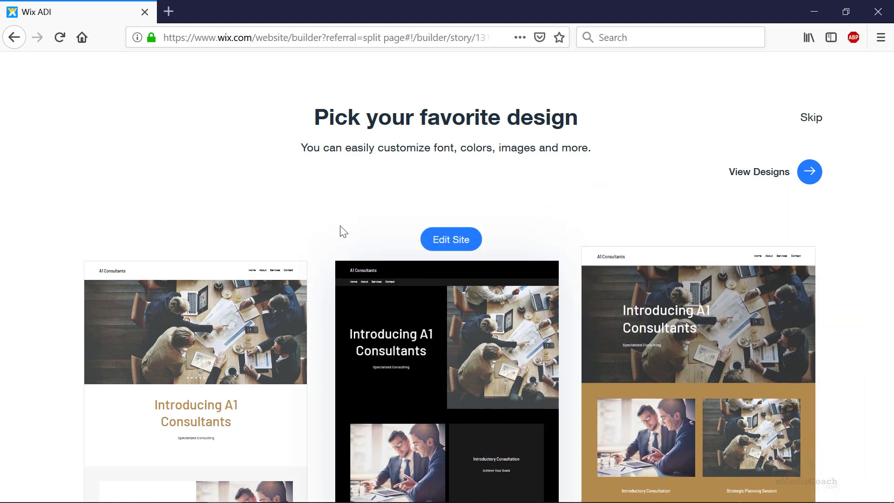
pyautogui.moveTo(698, 375)
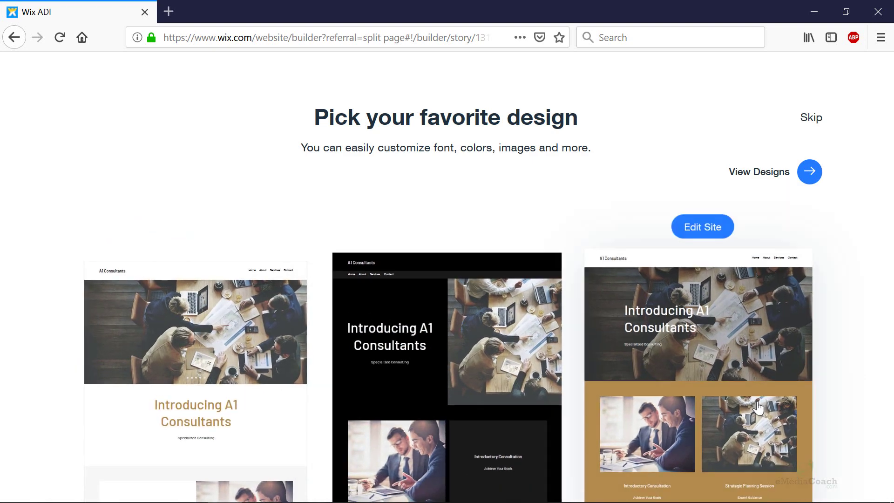
# Open the third homepage design, with the gold band below the hero, for editing
pyautogui.click(722, 299)
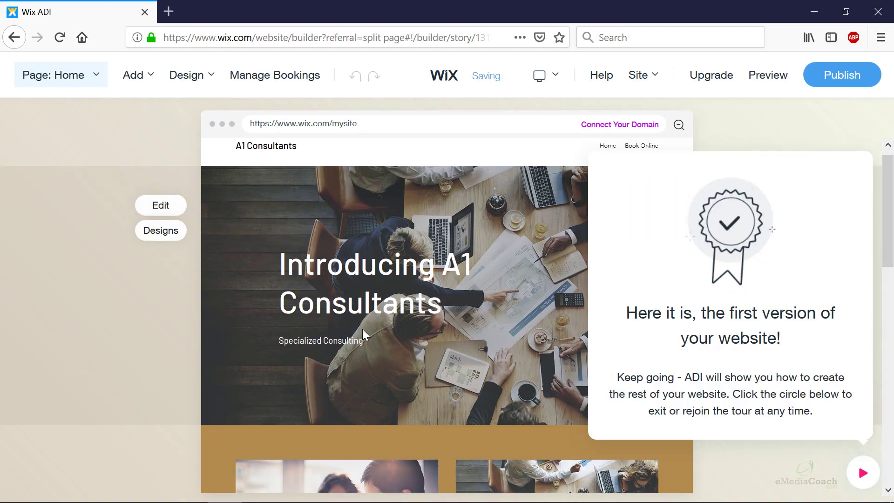
# Dismiss the tour message and publish the site on the free Wix.com address
pyautogui.click(781, 450)
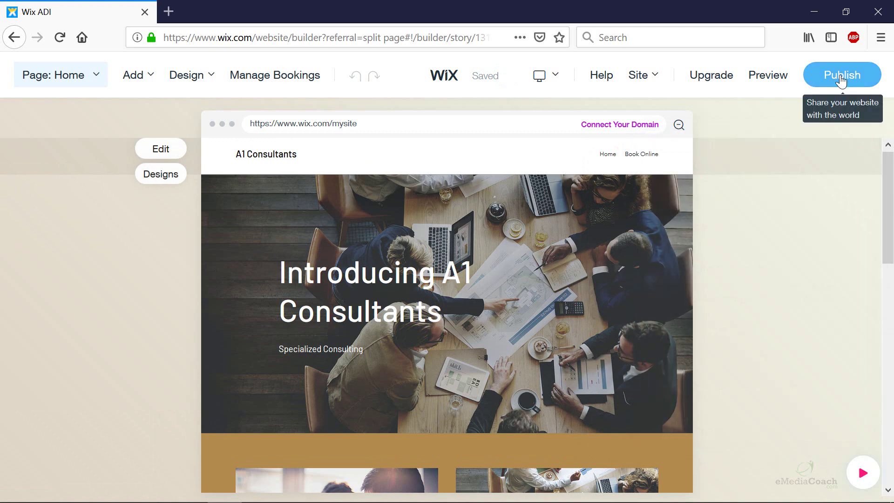
pyautogui.click(840, 75)
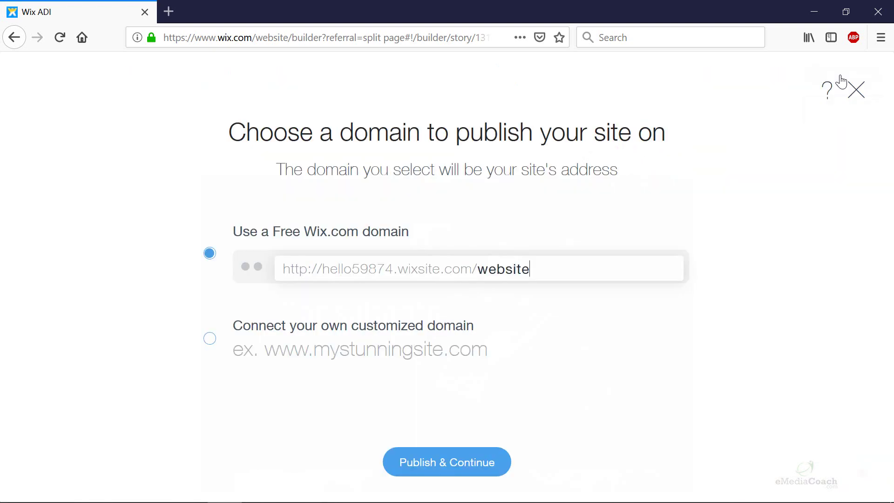
pyautogui.click(448, 464)
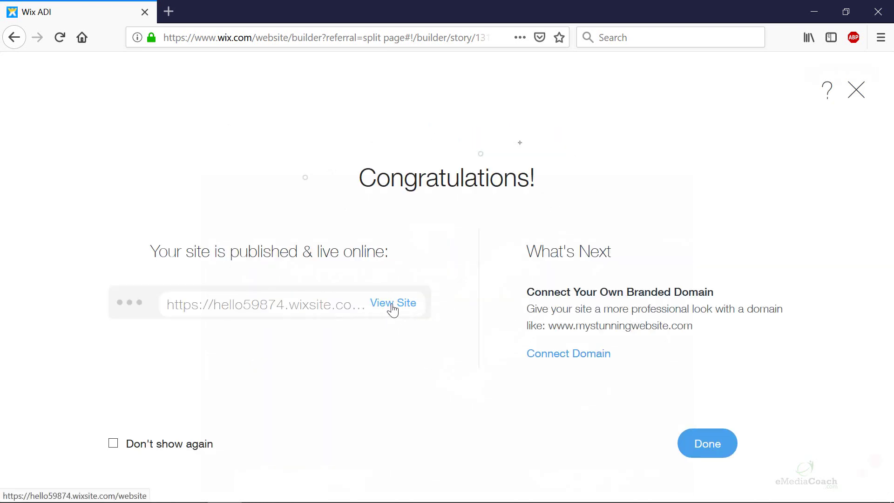
# Open the live site in a new tab and switch to it
pyautogui.rightClick(393, 307)
pyautogui.click(438, 311)
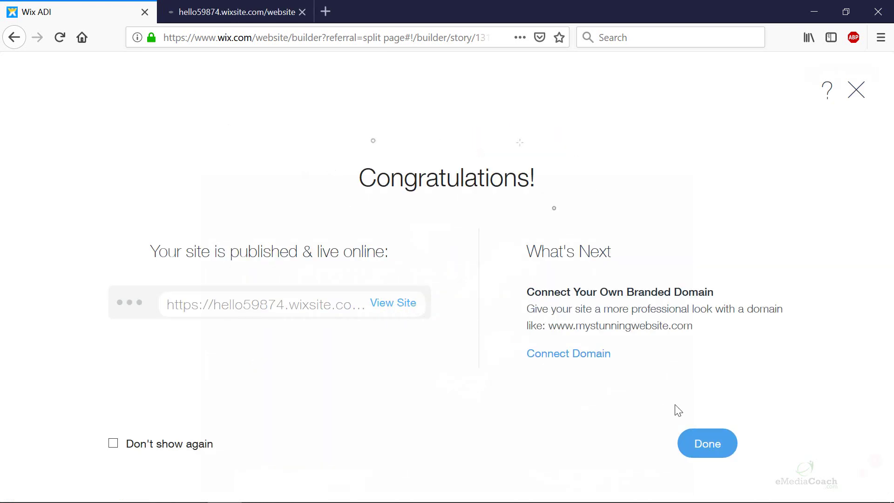
pyautogui.click(707, 444)
pyautogui.click(236, 12)
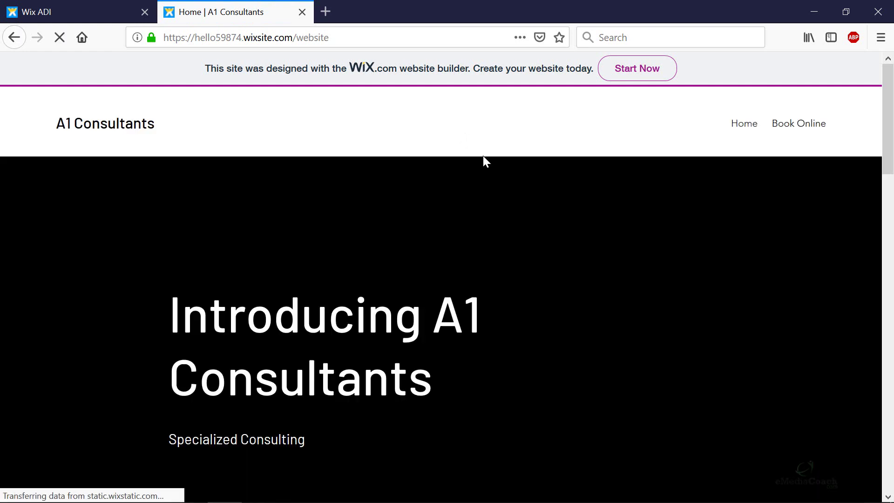
pyautogui.scroll(-3, 551, 240)
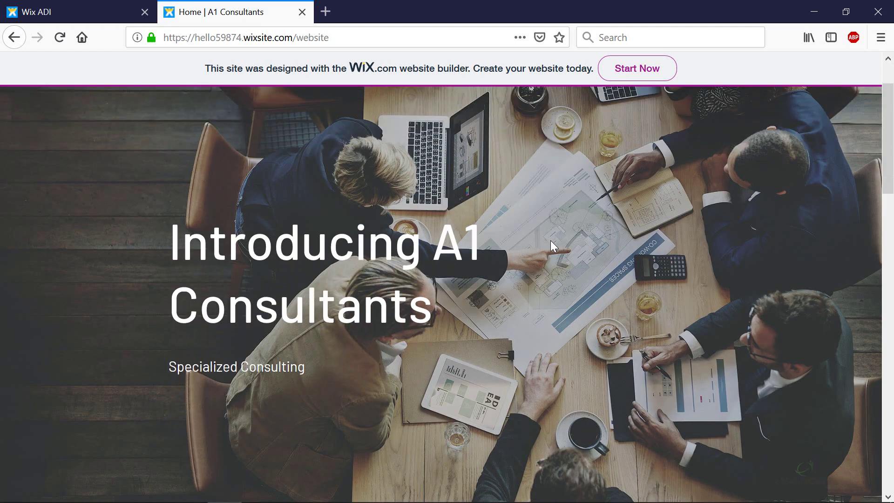
pyautogui.scroll(-8, 555, 245)
pyautogui.scroll(-8, 579, 278)
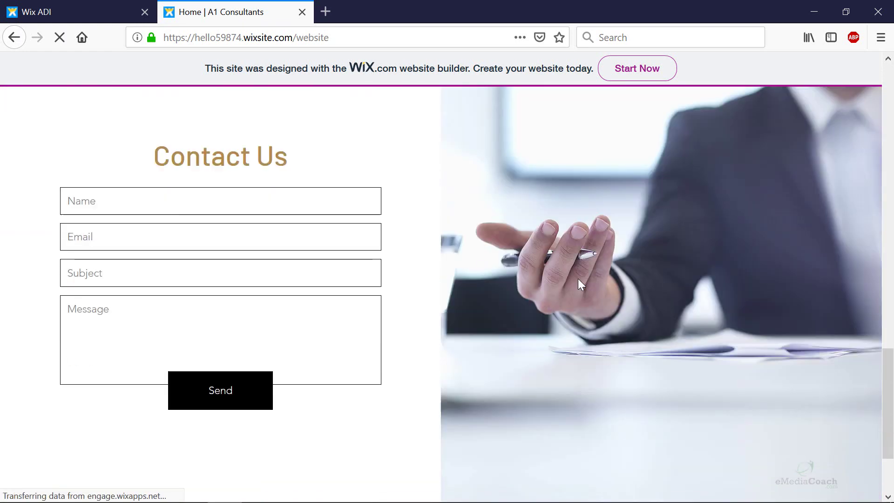
pyautogui.scroll(-2, 578, 279)
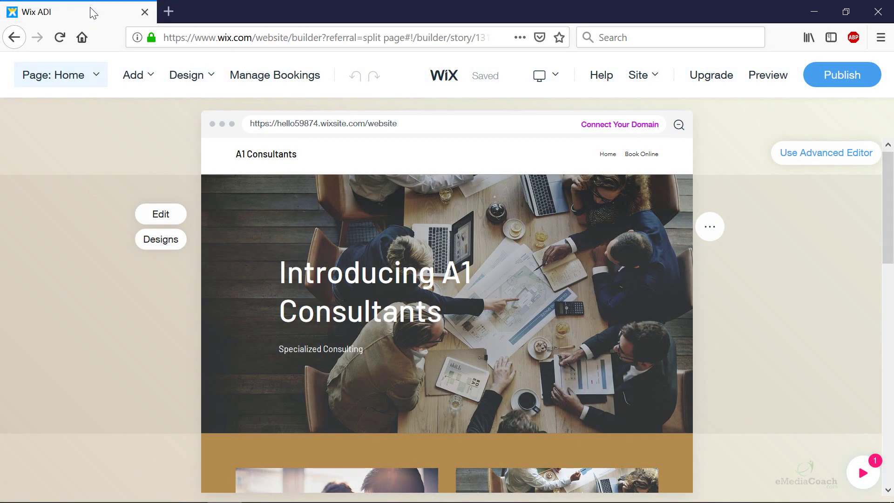
pyautogui.scroll(-5, 447, 279)
pyautogui.scroll(-5, 447, 279)
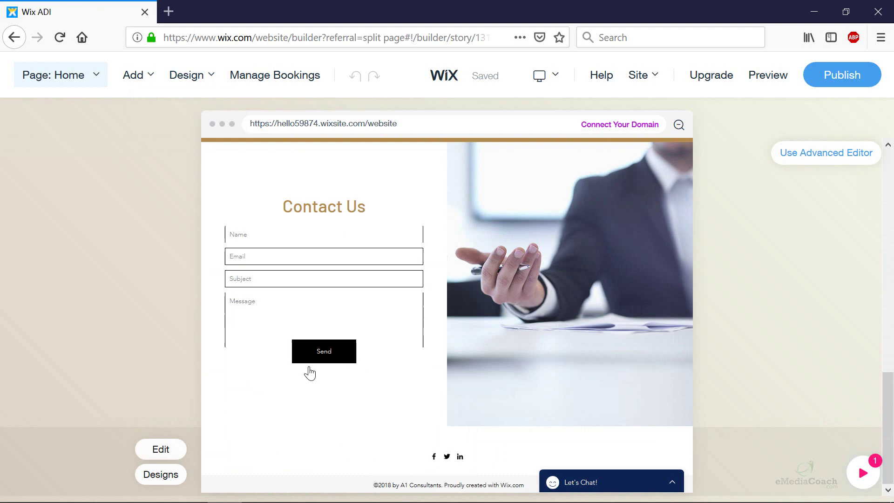
pyautogui.scroll(6, 419, 349)
pyautogui.scroll(6, 489, 364)
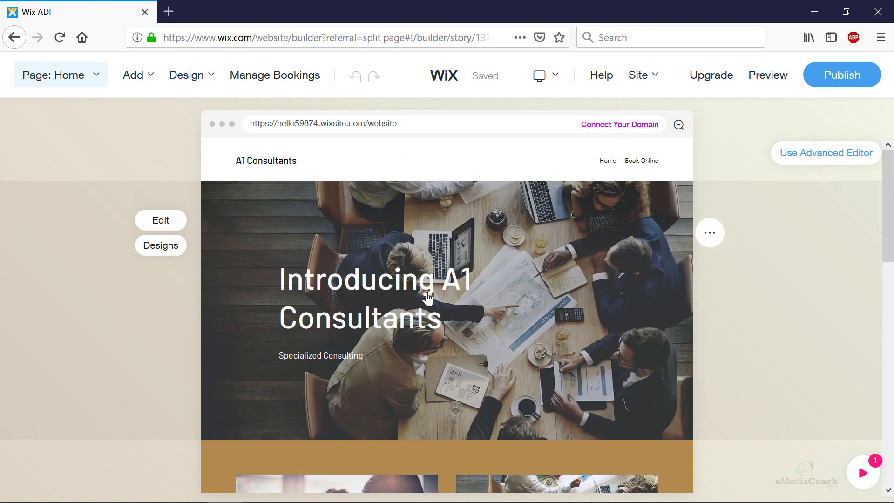
pyautogui.click(191, 74)
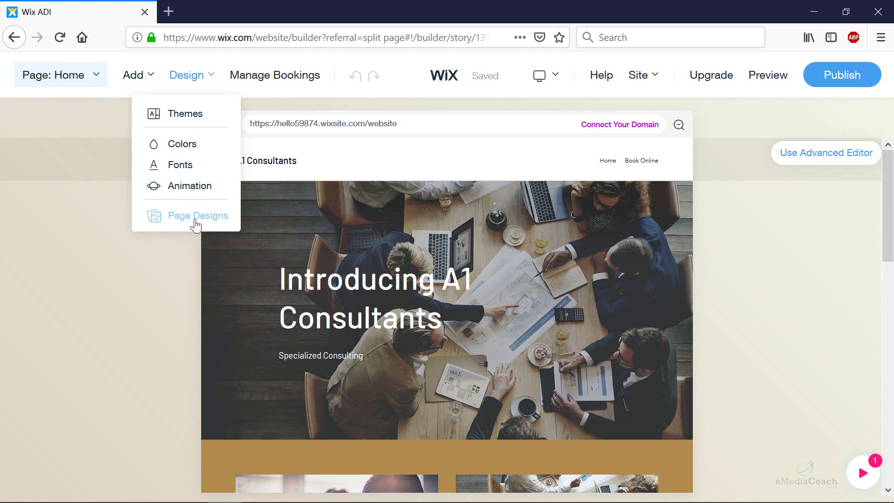
pyautogui.click(209, 279)
pyautogui.scroll(-3, 368, 405)
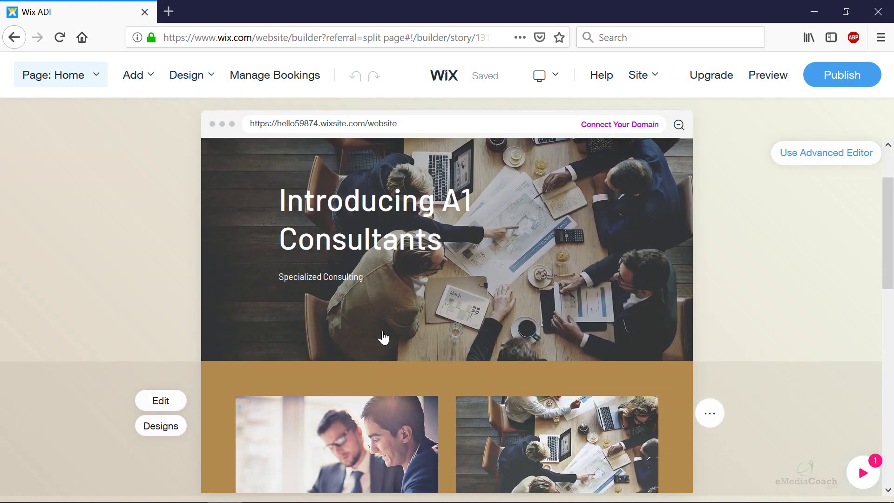
pyautogui.scroll(3, 379, 340)
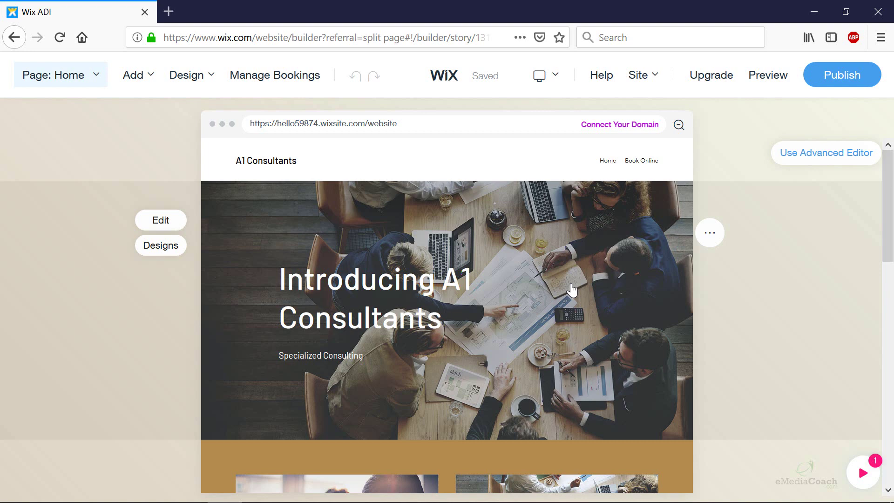
# Add a description to the welcome section and hide its Specialized Consulting subtitle
pyautogui.click(572, 290)
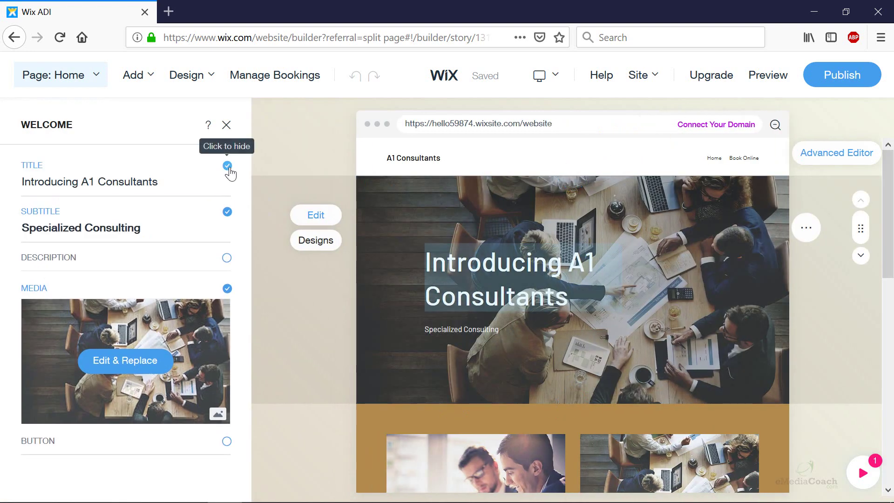
pyautogui.click(226, 166)
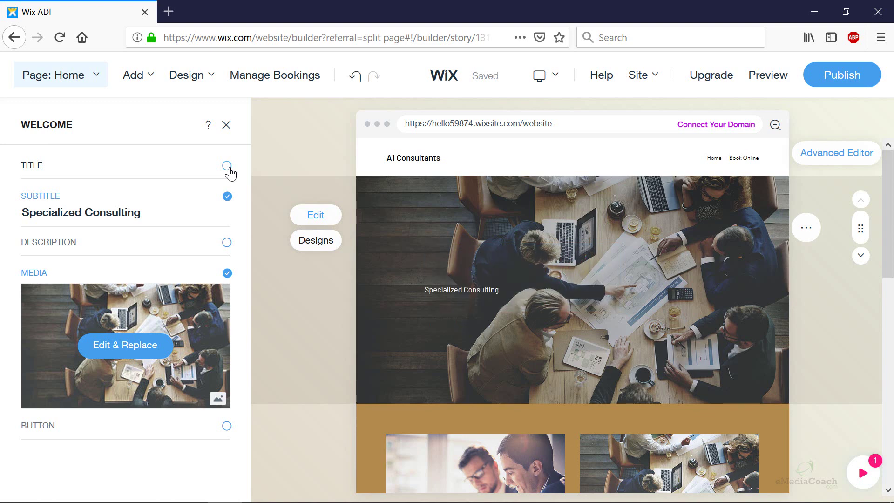
pyautogui.click(226, 166)
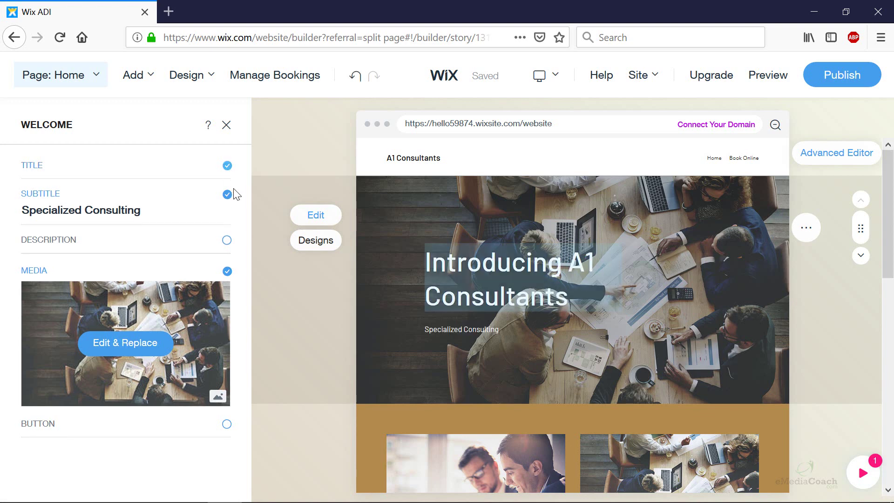
pyautogui.click(227, 258)
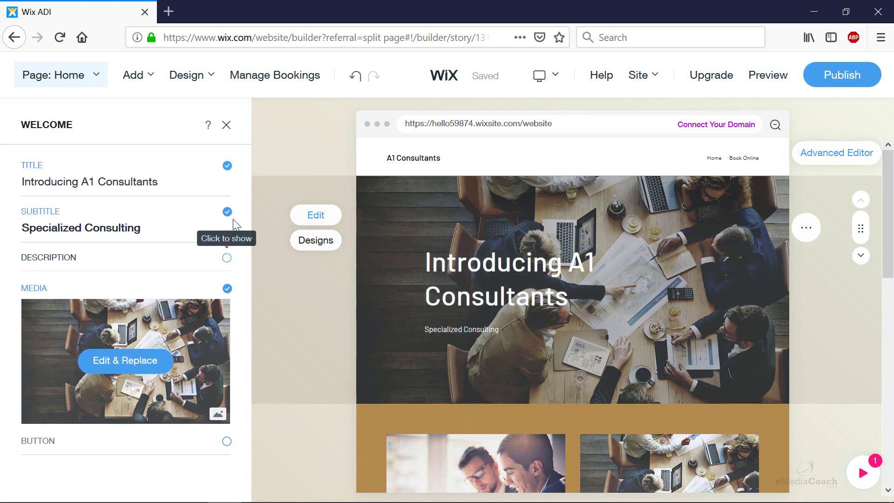
pyautogui.click(227, 212)
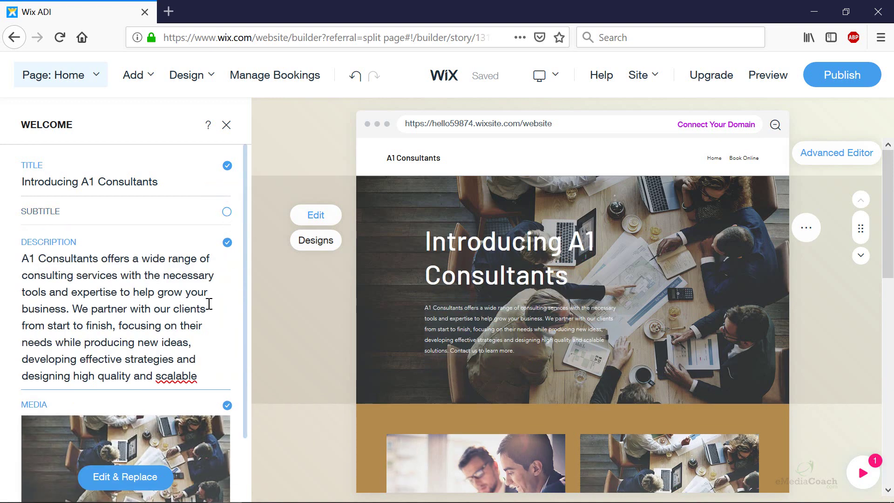
pyautogui.scroll(-1, 126, 450)
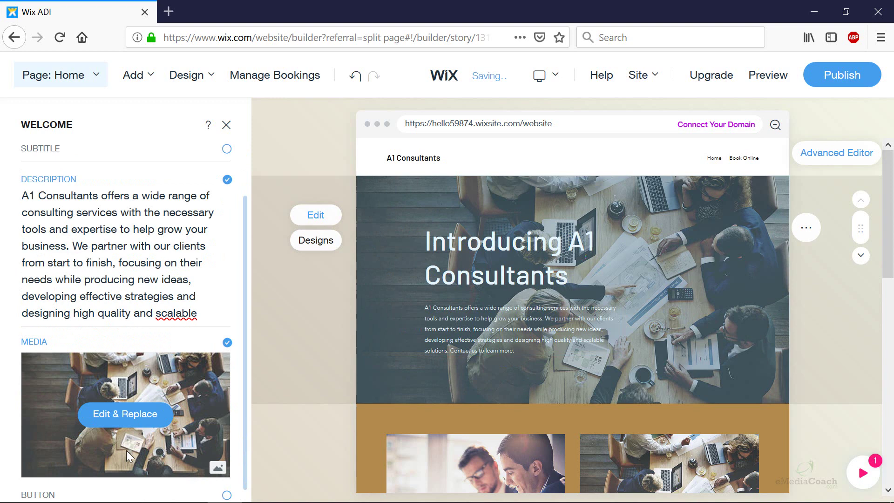
# Search Wix's free images for 'food' and set the squash soup photo as background
pyautogui.click(146, 421)
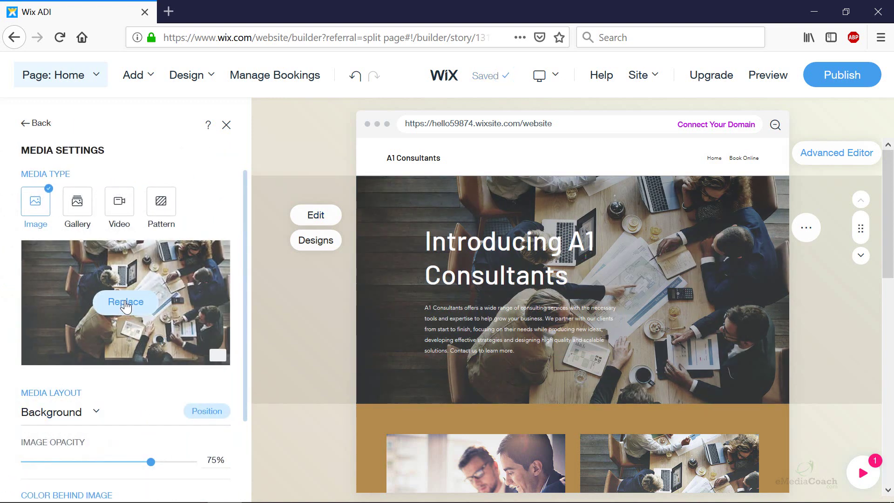
pyautogui.click(126, 302)
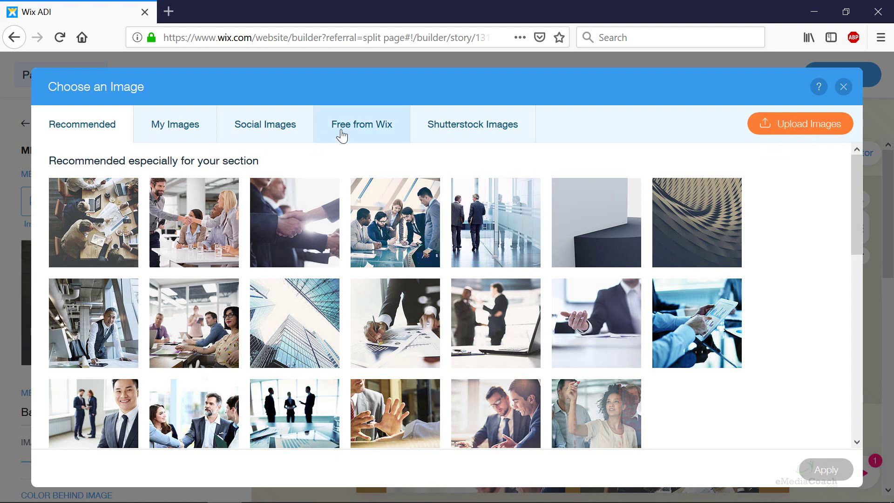
pyautogui.click(361, 123)
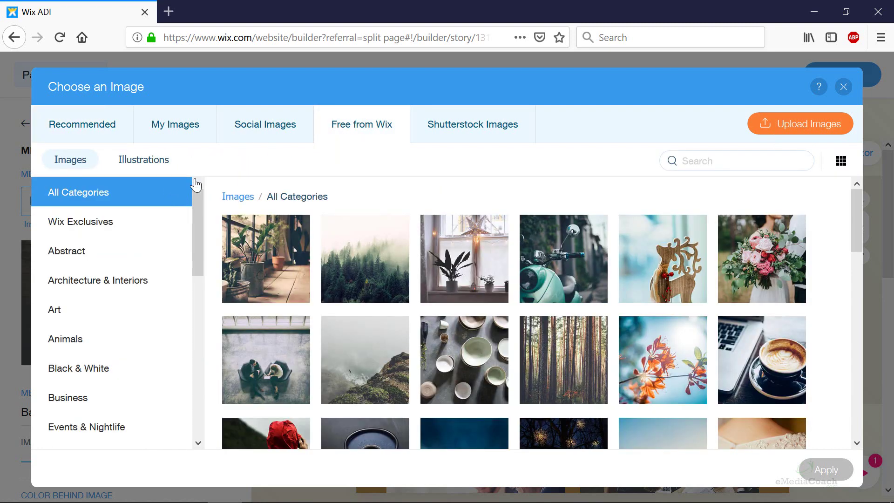
pyautogui.click(713, 163)
pyautogui.write('food')
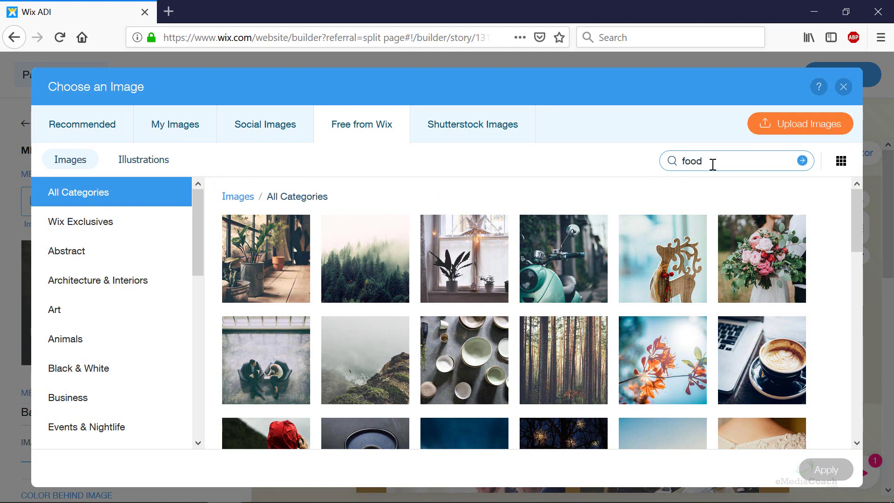
pyautogui.press('Return')
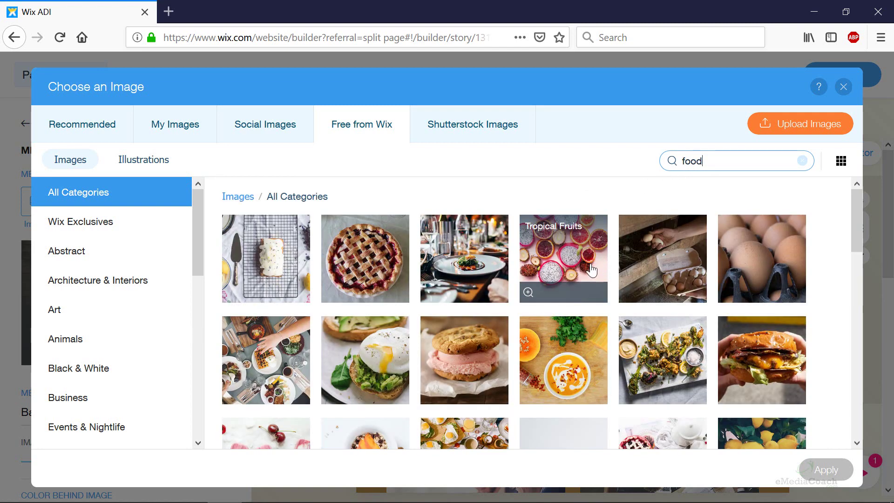
pyautogui.click(563, 359)
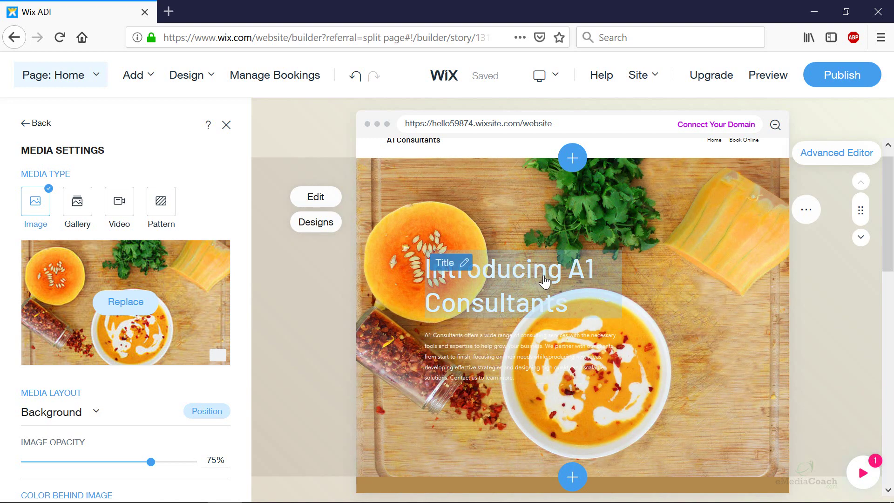
# Change the welcome title text color to black
pyautogui.click(465, 264)
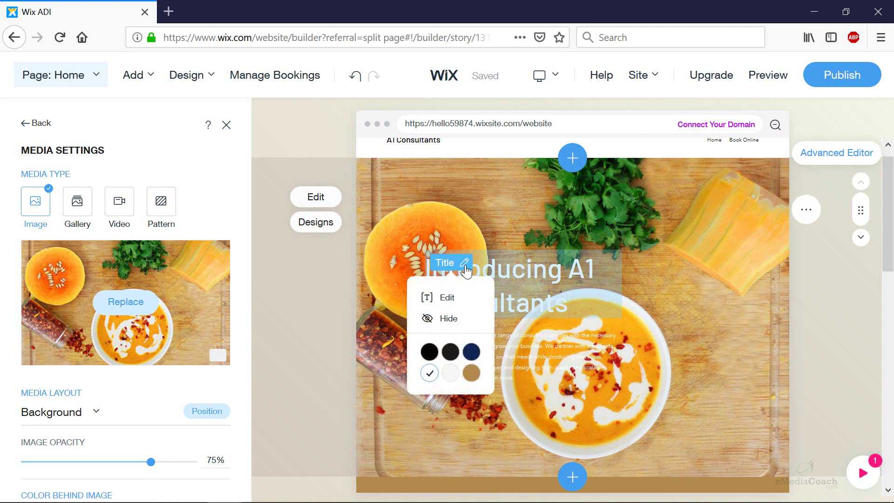
pyautogui.click(450, 351)
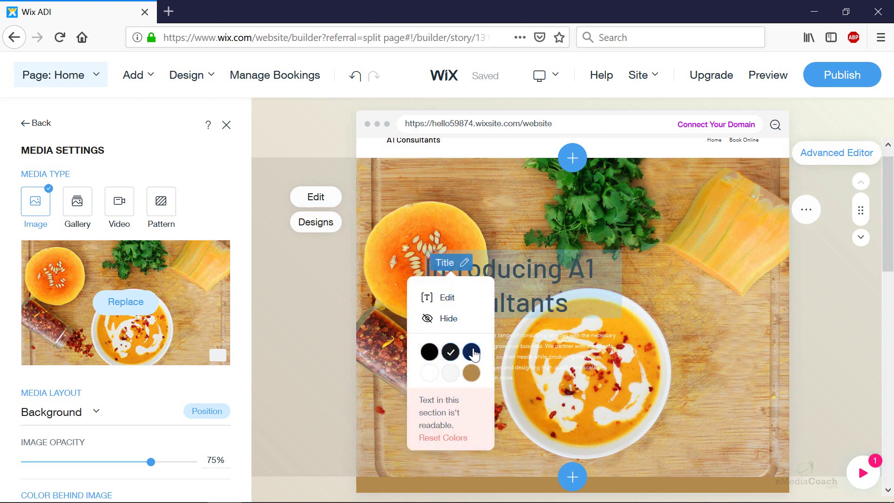
pyautogui.click(429, 353)
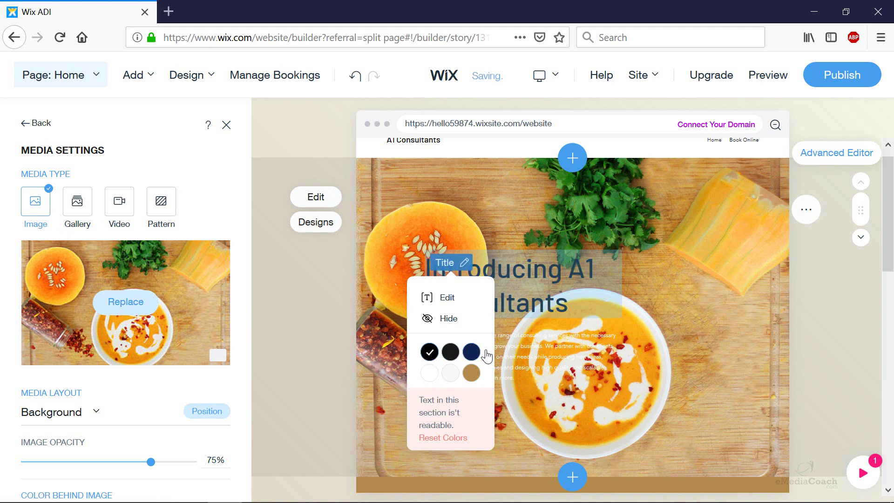
pyautogui.click(517, 356)
# Recolor the description black, then hide the description from the WELCOME section
pyautogui.click(495, 344)
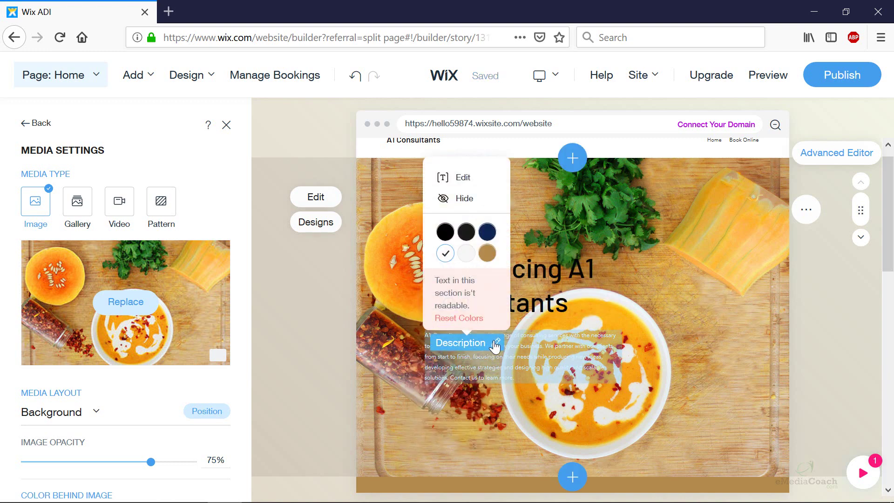
pyautogui.click(447, 234)
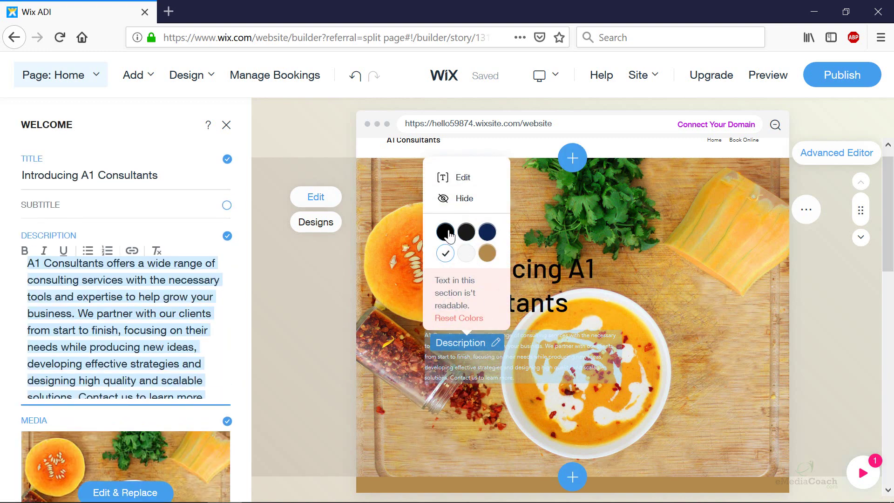
pyautogui.click(685, 350)
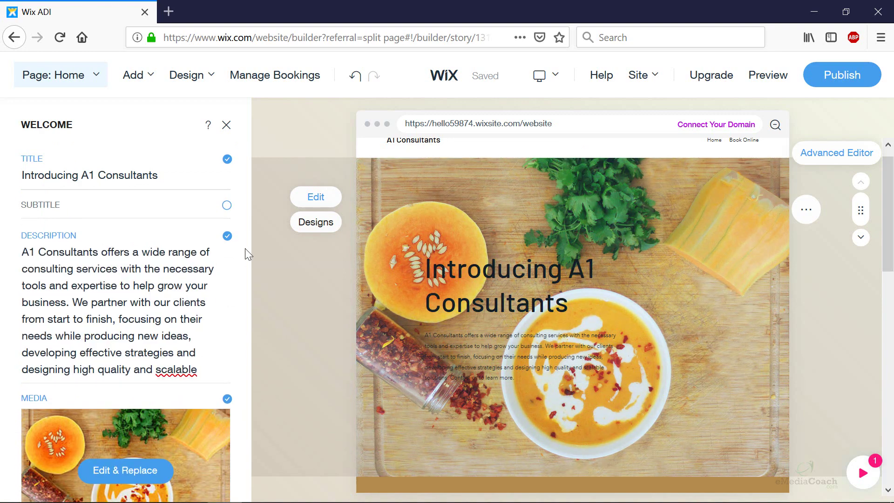
pyautogui.click(227, 235)
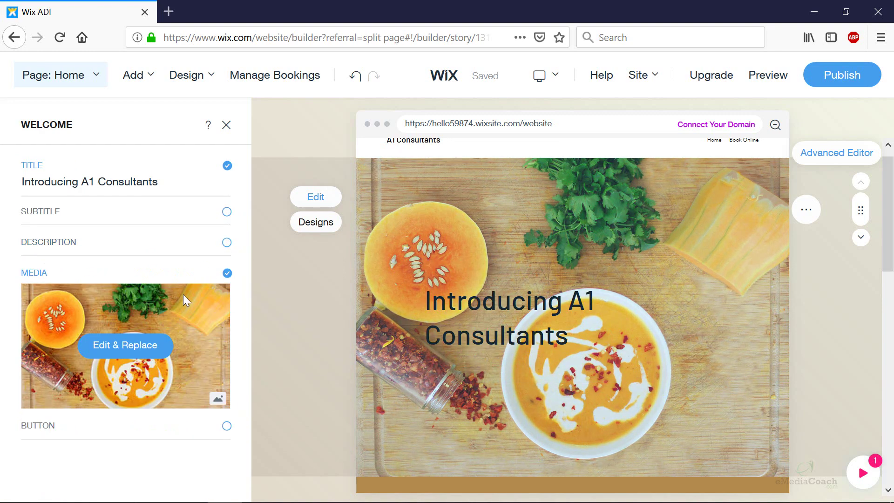
pyautogui.click(227, 426)
pyautogui.scroll(-1, 175, 426)
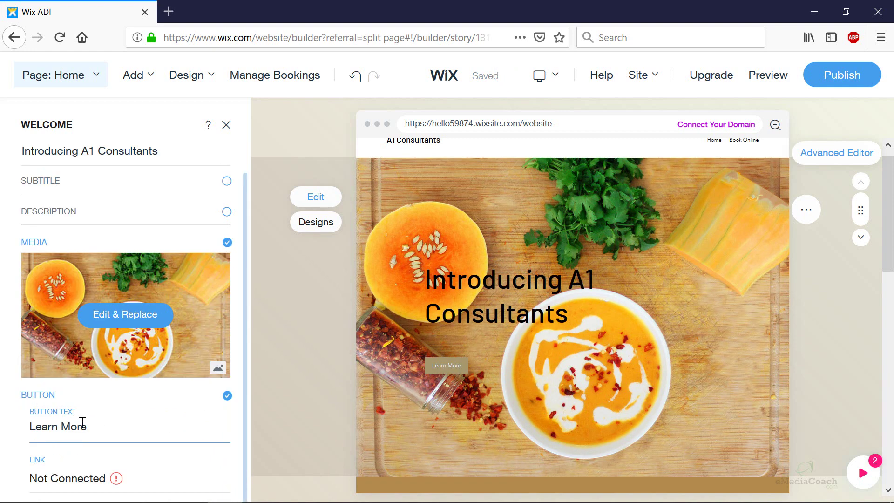
pyautogui.click(65, 482)
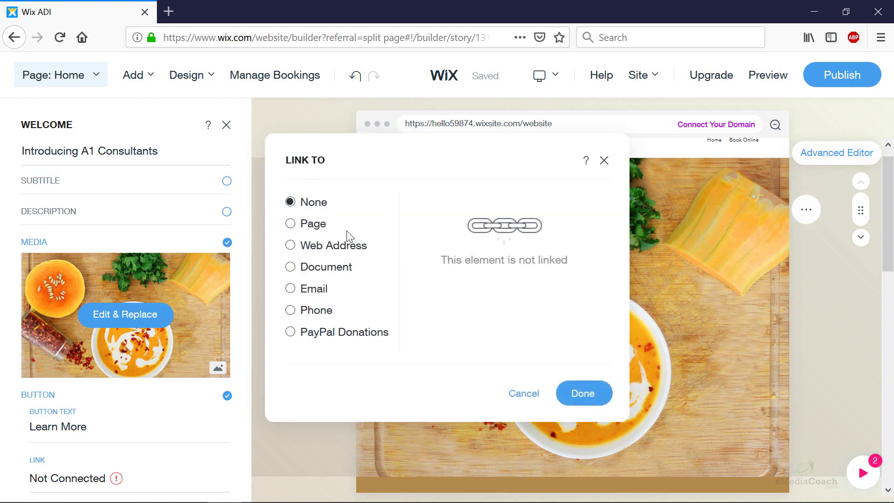
pyautogui.click(307, 225)
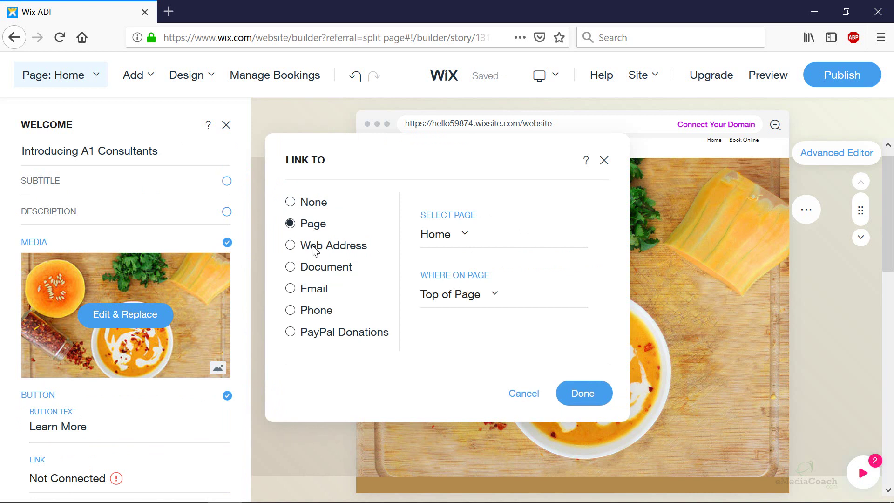
pyautogui.click(315, 246)
pyautogui.click(478, 220)
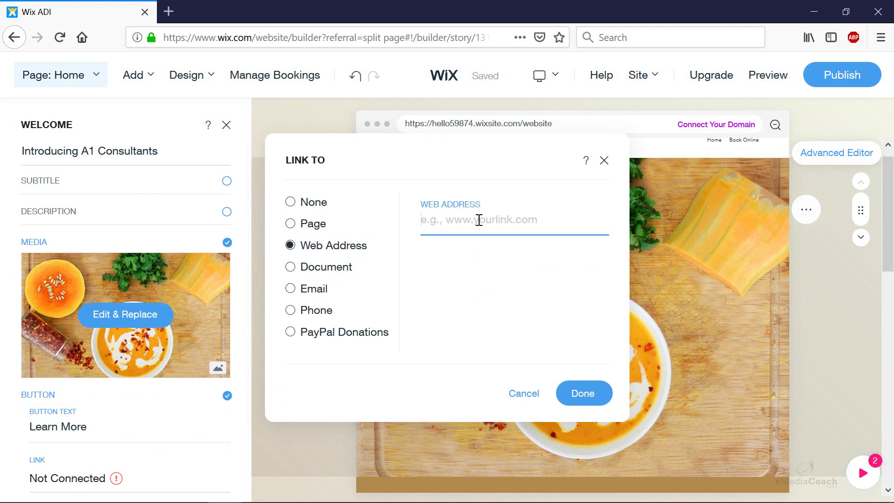
pyautogui.write('http://go')
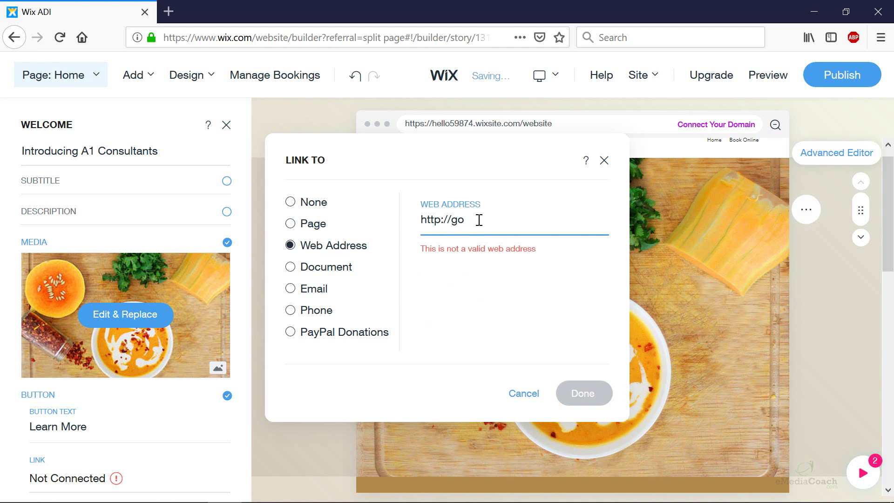
pyautogui.write('ogle.com')
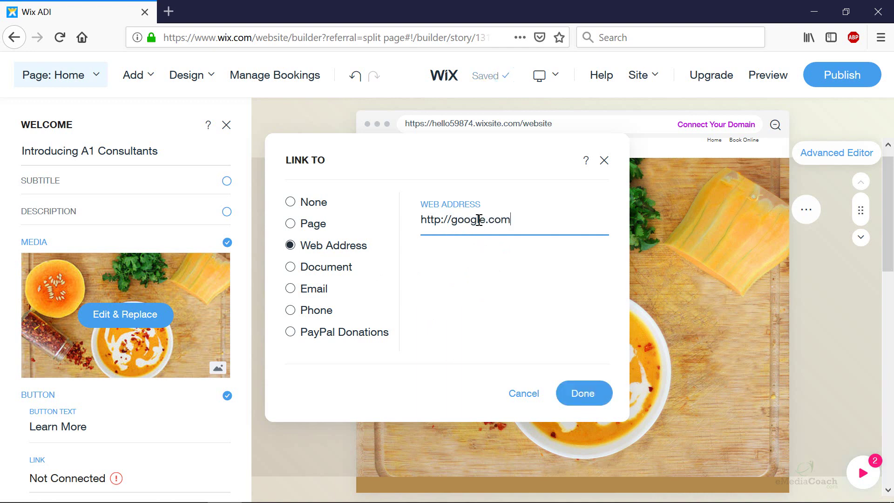
pyautogui.click(580, 393)
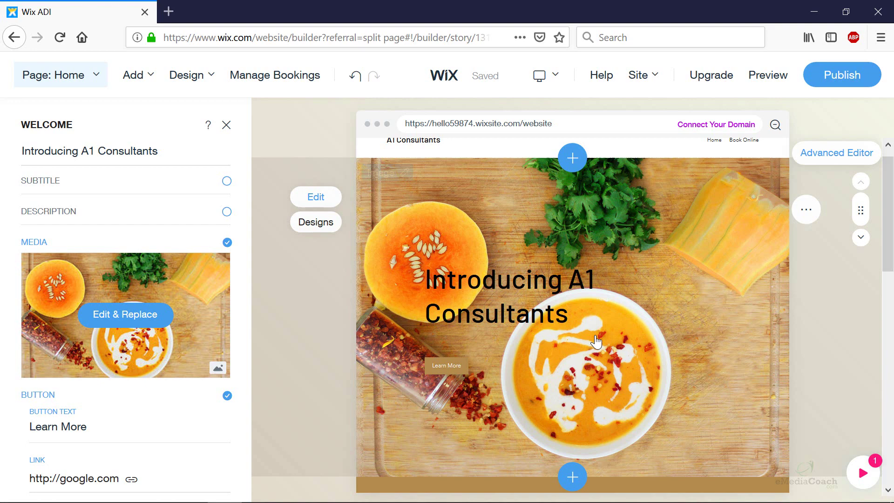
pyautogui.scroll(-5, 597, 339)
pyautogui.scroll(-3, 559, 314)
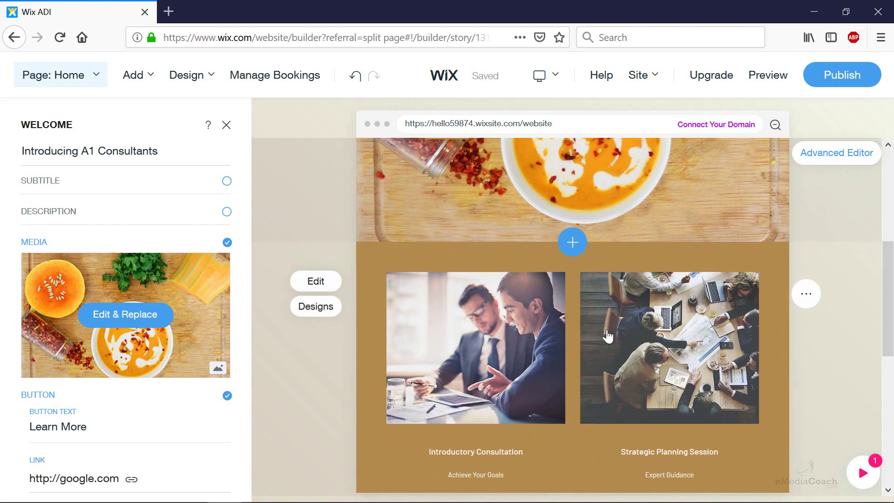
# Apply the recommended grid design pairing photos with service text boxes to Services
pyautogui.click(533, 298)
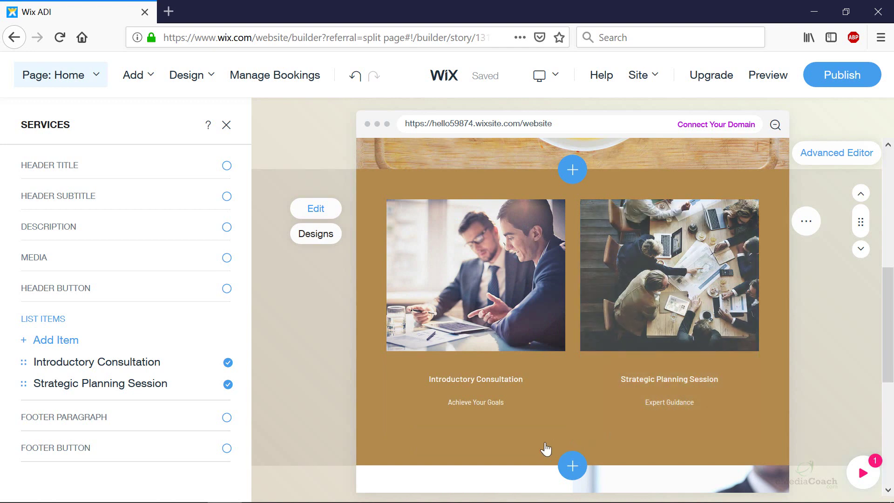
pyautogui.click(534, 302)
pyautogui.click(380, 276)
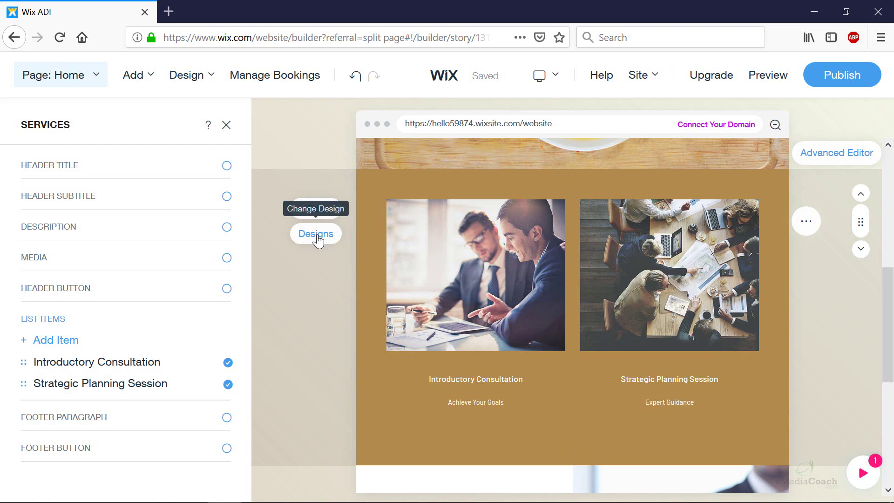
pyautogui.click(316, 233)
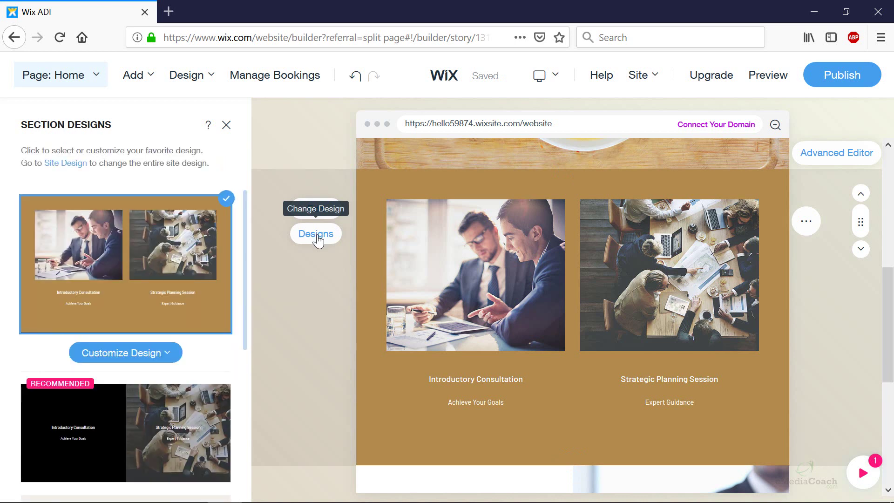
pyautogui.click(168, 353)
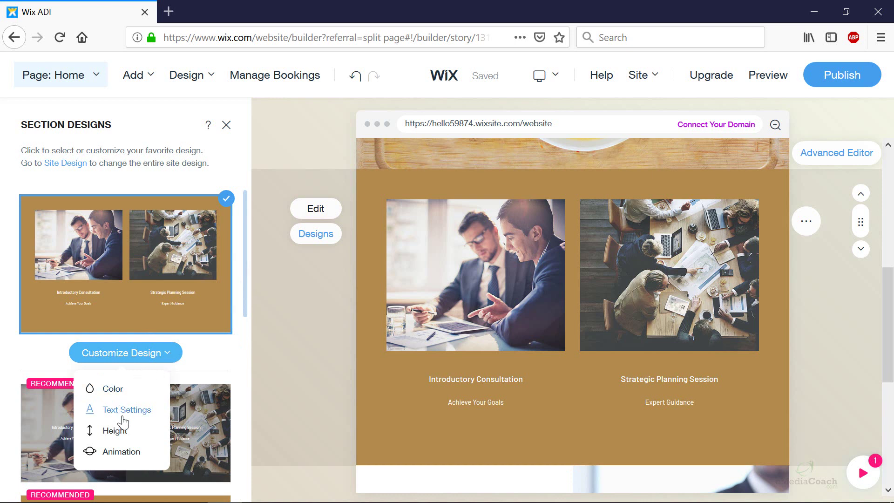
pyautogui.click(246, 325)
pyautogui.scroll(-1, 246, 325)
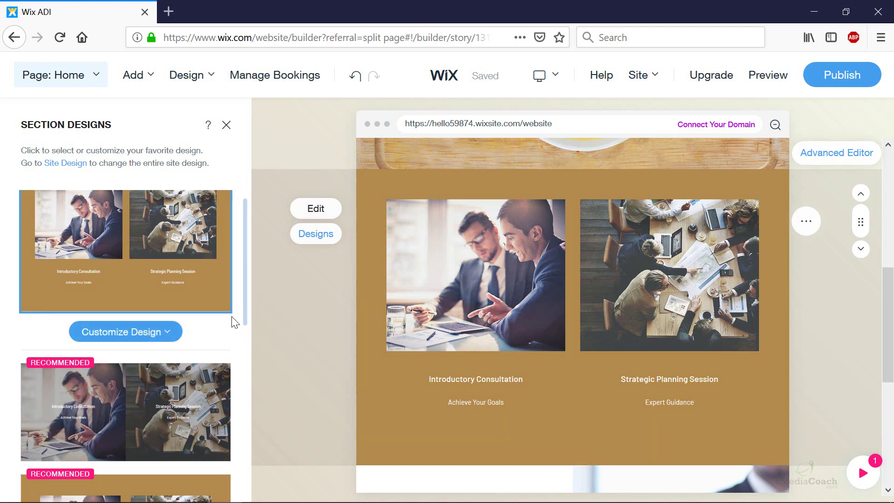
pyautogui.scroll(-2, 231, 321)
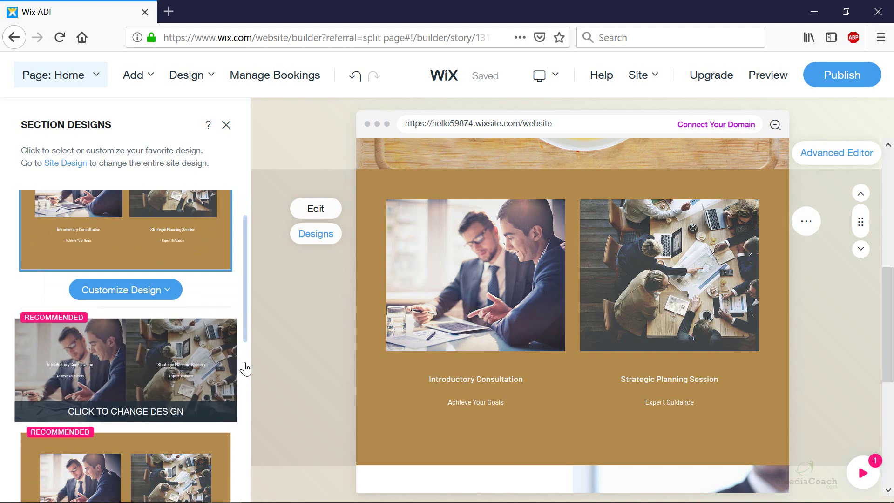
pyautogui.scroll(-2, 164, 363)
pyautogui.scroll(-2, 164, 364)
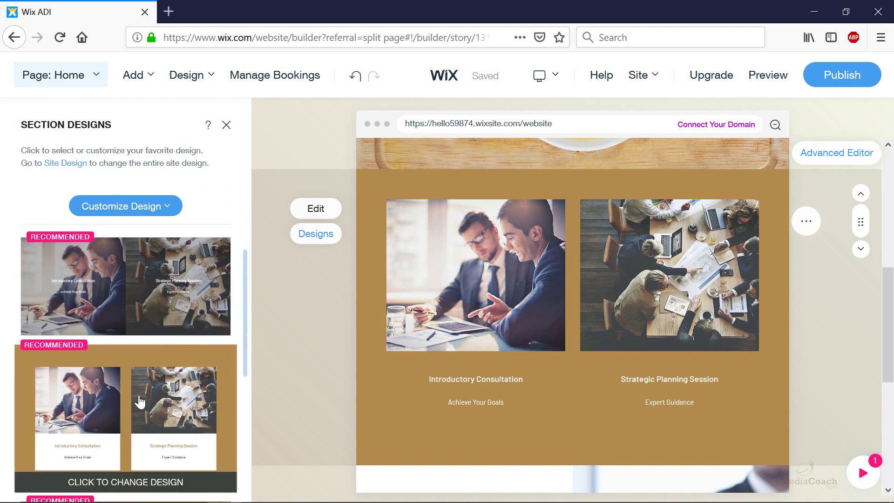
pyautogui.scroll(-2, 150, 399)
pyautogui.scroll(-2, 151, 400)
pyautogui.scroll(-2, 161, 391)
pyautogui.scroll(-2, 168, 384)
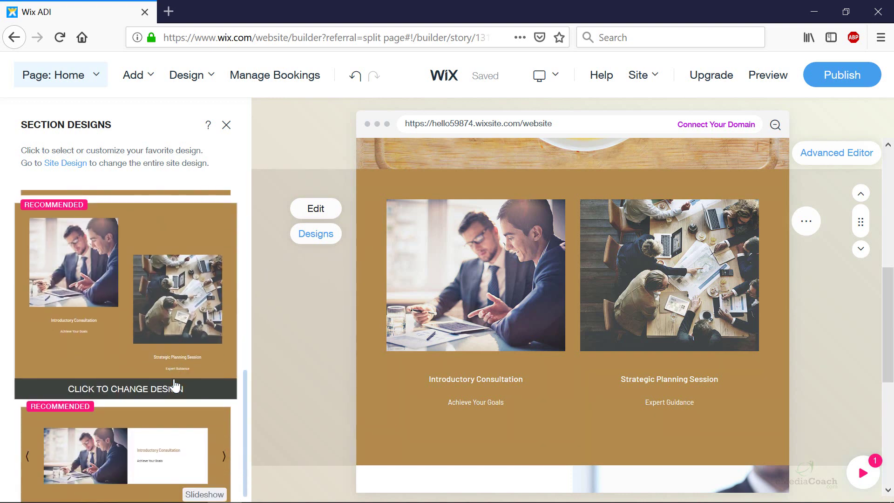
pyautogui.scroll(-2, 176, 379)
pyautogui.scroll(-2, 177, 379)
pyautogui.scroll(-2, 171, 374)
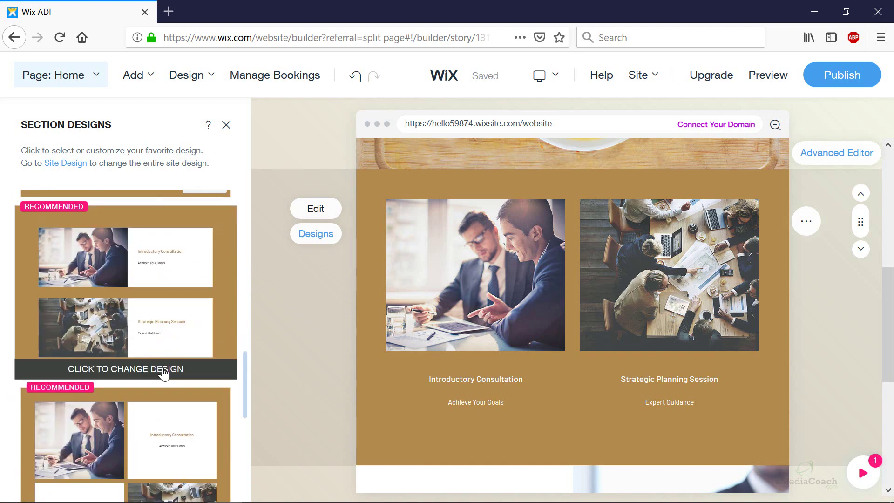
pyautogui.scroll(-2, 162, 372)
pyautogui.click(163, 372)
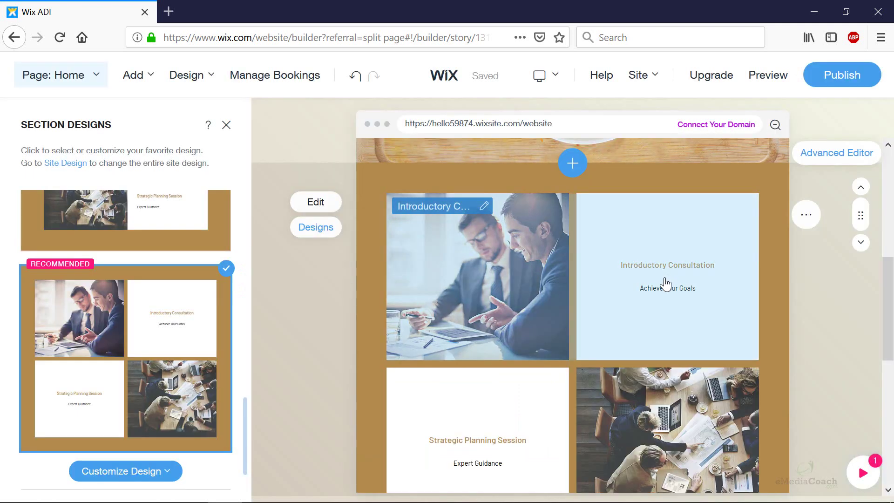
# Set the Introductory Consultation Service Benefit to 'Achieve Your Goals Today'
pyautogui.click(664, 282)
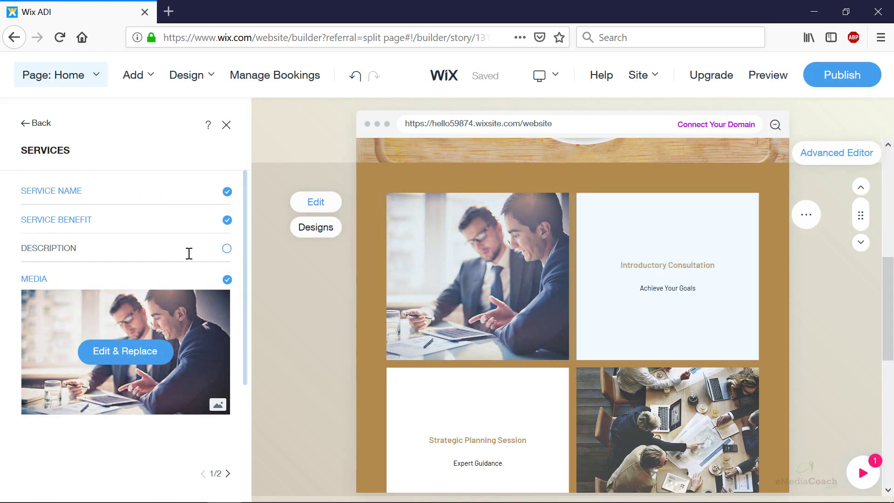
pyautogui.click(83, 206)
pyautogui.click(84, 207)
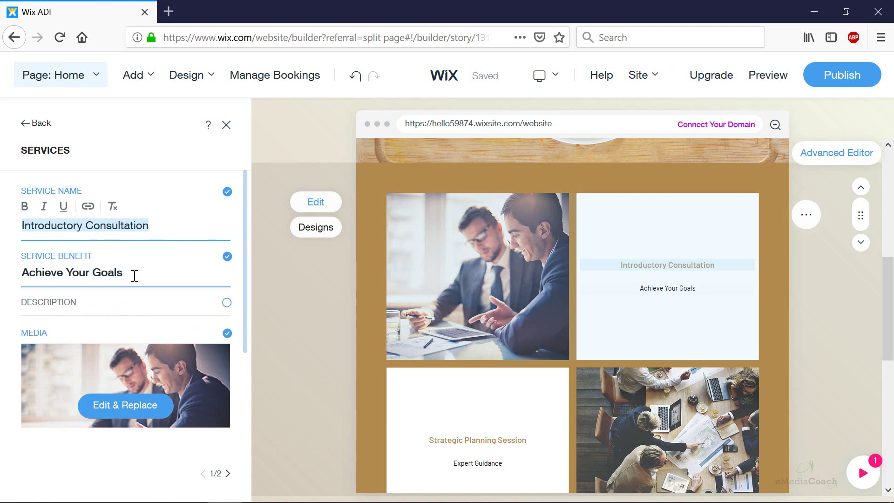
pyautogui.click(133, 273)
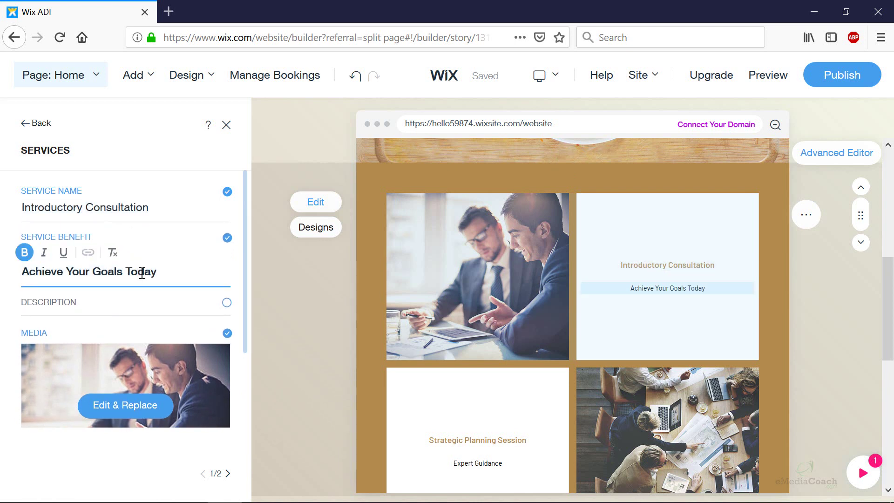
pyautogui.click(773, 362)
pyautogui.scroll(-5, 706, 343)
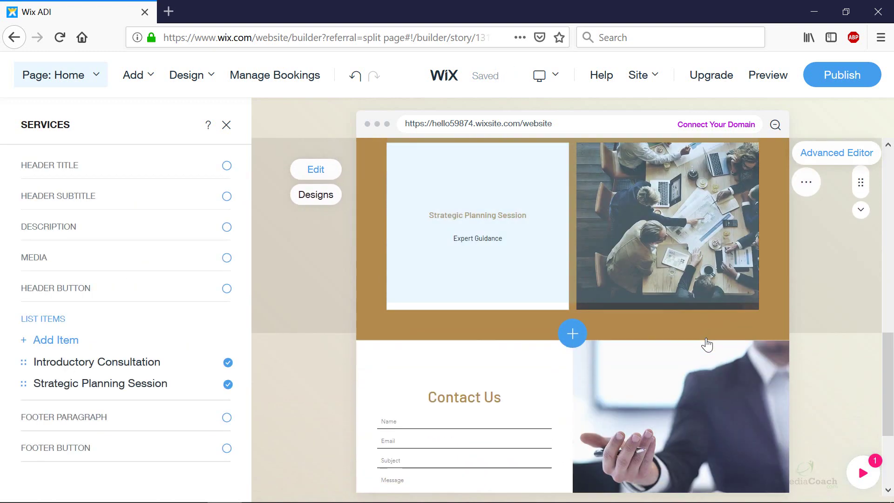
pyautogui.scroll(-1, 708, 344)
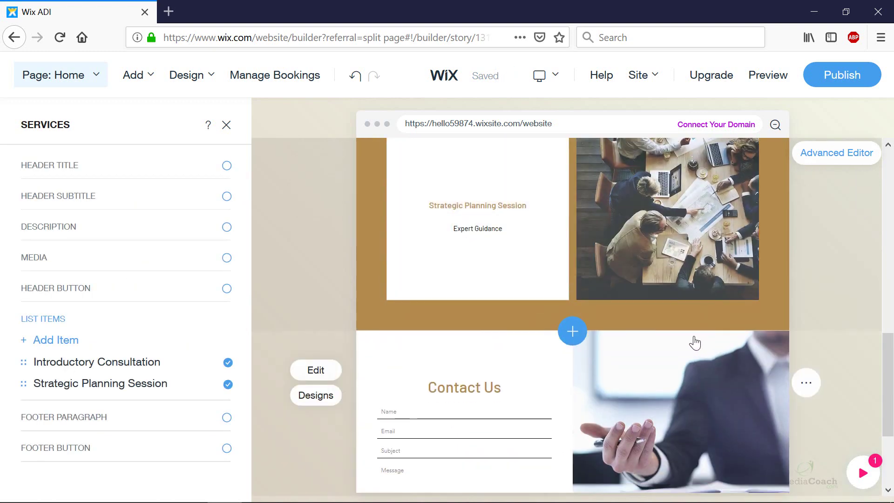
# Place a Photo Gallery section titled 'Gallery', subtitled 'Featured Showcase', above Contact Us
pyautogui.click(571, 332)
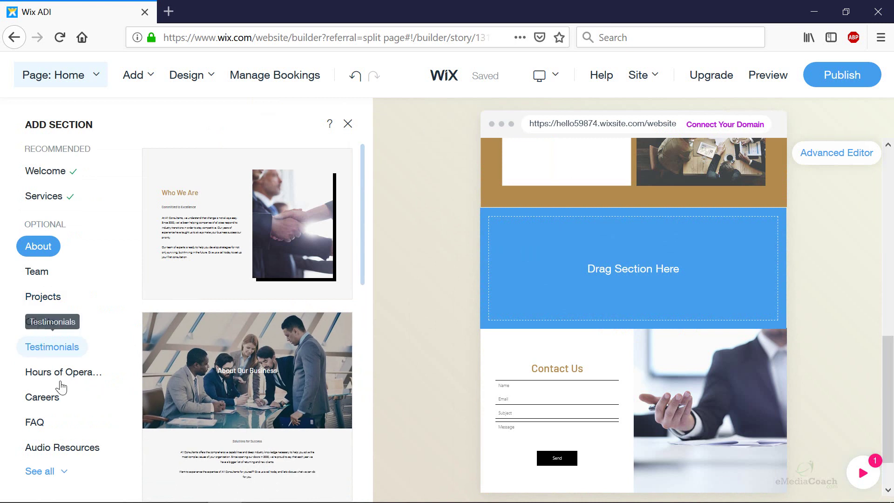
pyautogui.click(42, 471)
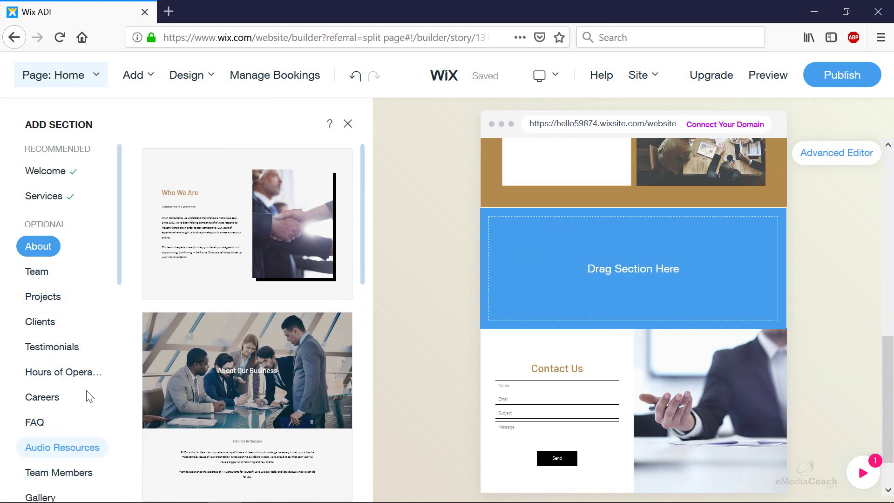
pyautogui.scroll(-3, 63, 370)
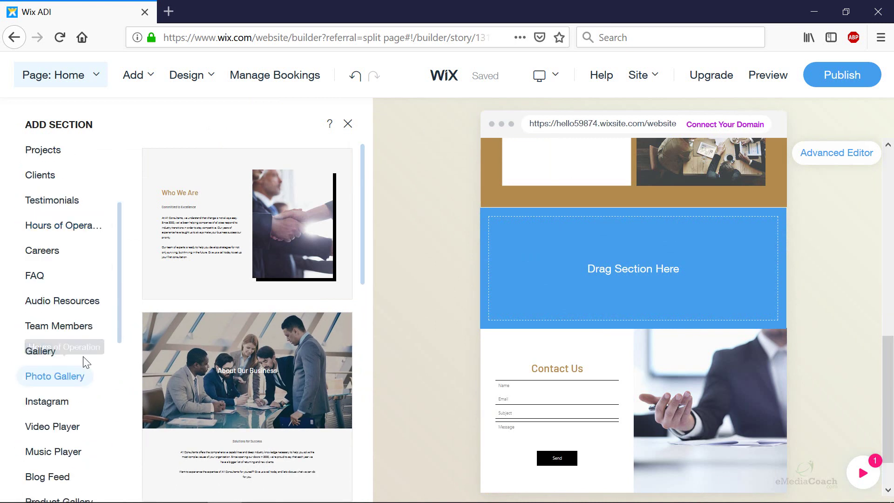
pyautogui.click(41, 351)
pyautogui.click(50, 379)
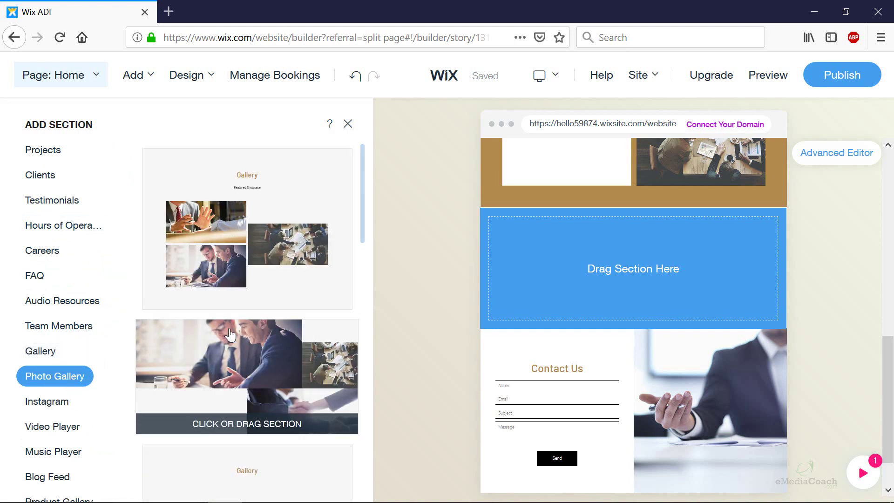
pyautogui.moveTo(243, 241); pyautogui.dragTo(630, 260)
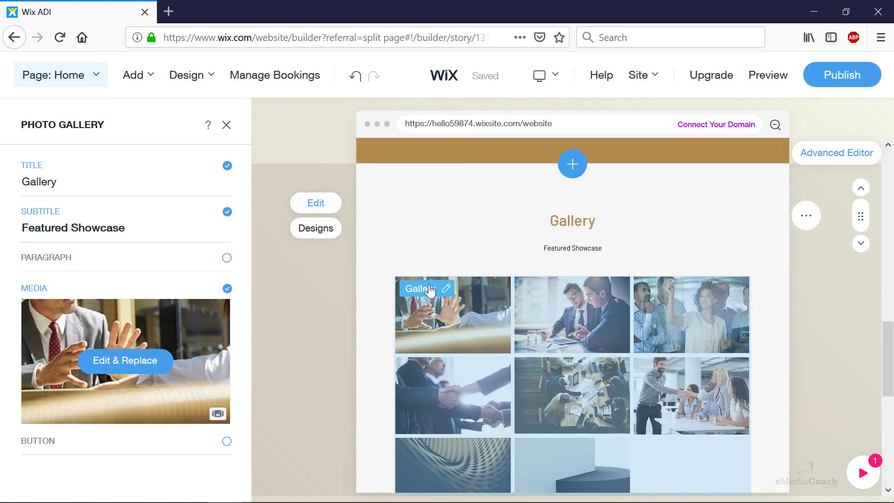
# Reorder the gallery images in the organizer, moving the handshake photo into second place
pyautogui.click(426, 289)
pyautogui.click(409, 429)
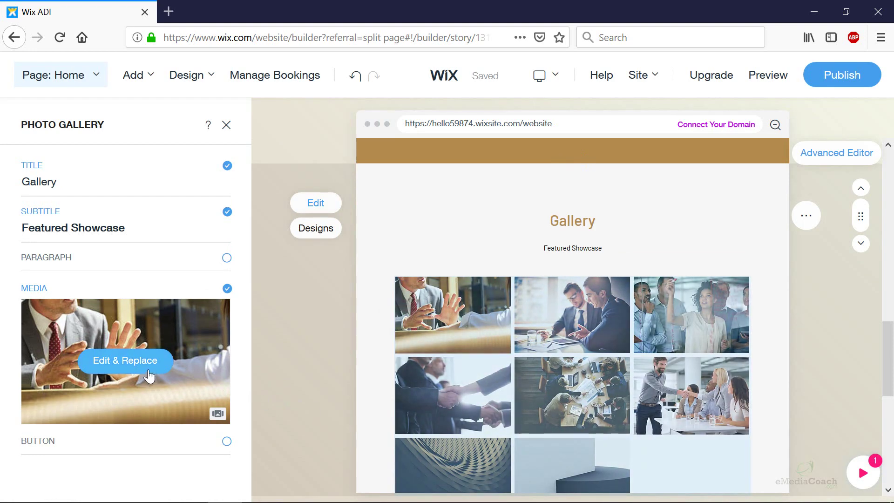
pyautogui.click(125, 359)
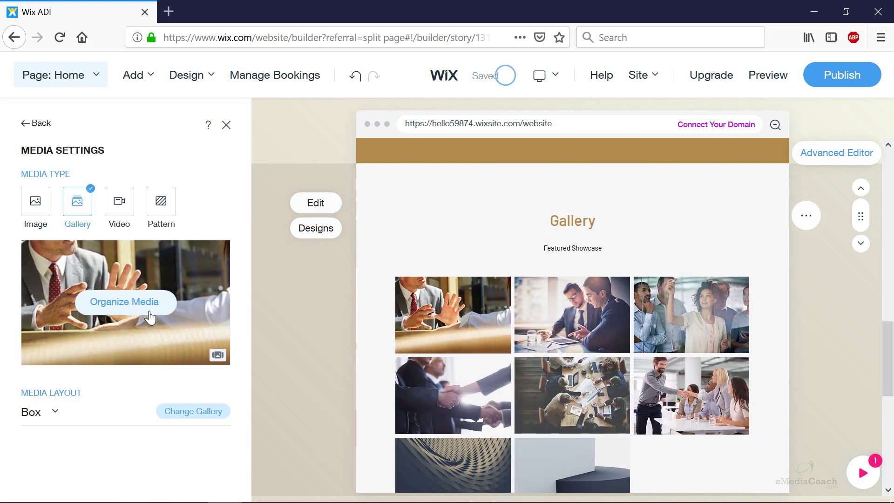
pyautogui.click(151, 307)
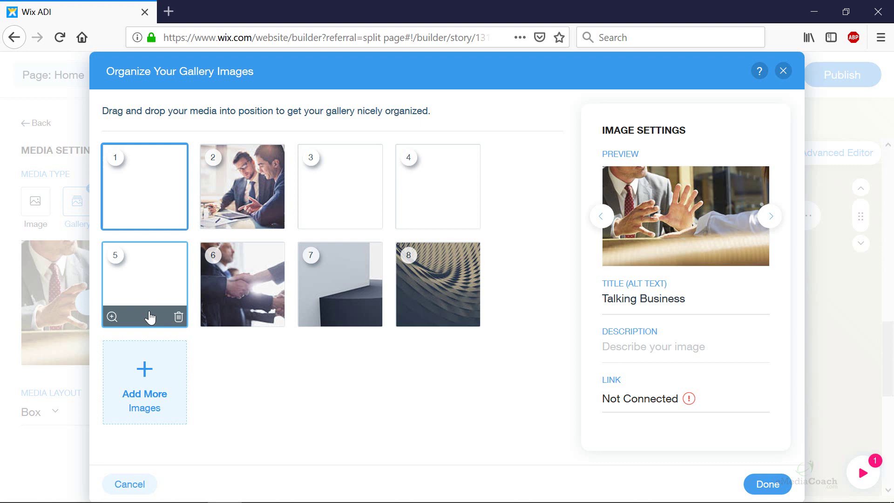
pyautogui.moveTo(242, 283); pyautogui.dragTo(242, 186)
pyautogui.moveTo(241, 284)
pyautogui.mouseDown()
pyautogui.moveTo(302, 268)
pyautogui.moveTo(439, 284)
pyautogui.mouseUp()
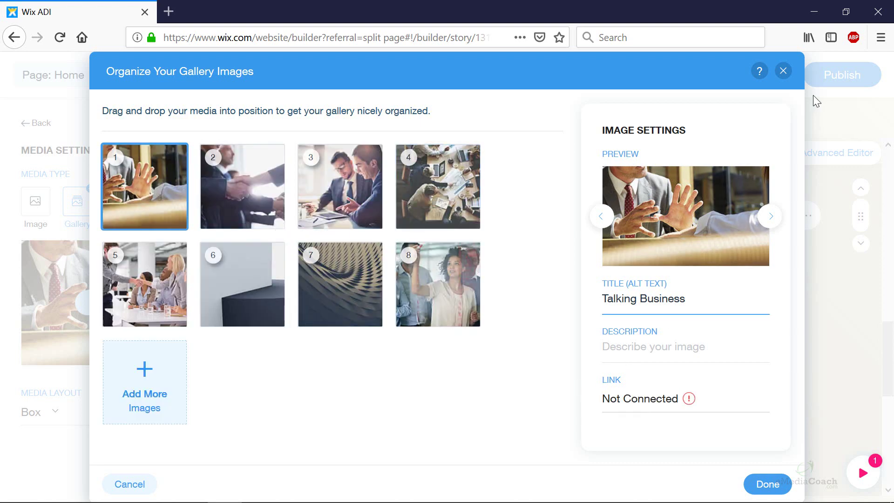
pyautogui.click(768, 484)
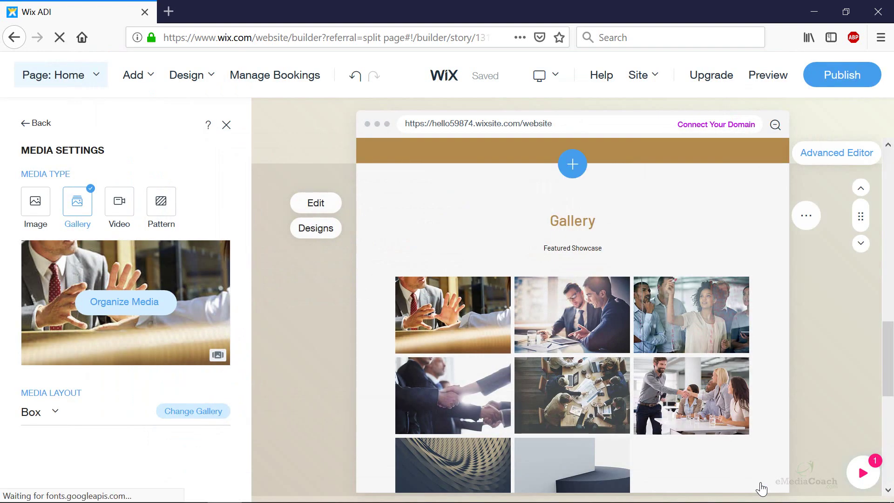
pyautogui.scroll(-5, 723, 434)
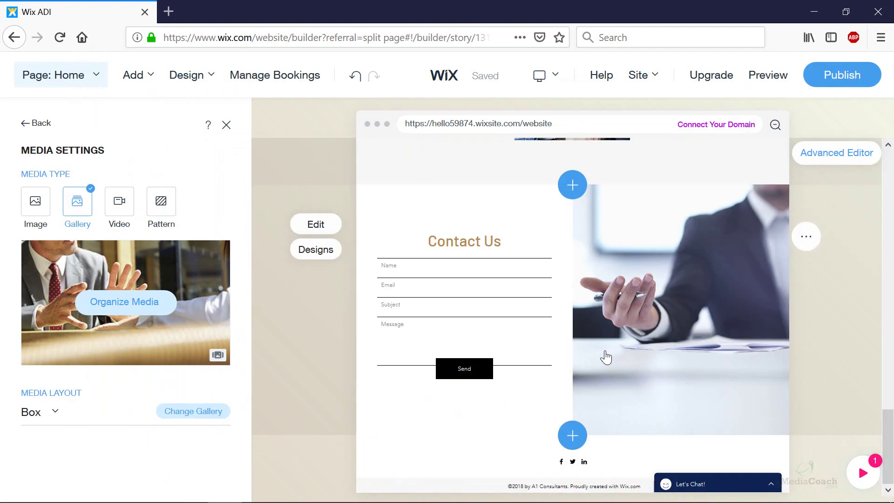
# Apply a Contact Us design with boxed form fields beside the photo
pyautogui.click(490, 315)
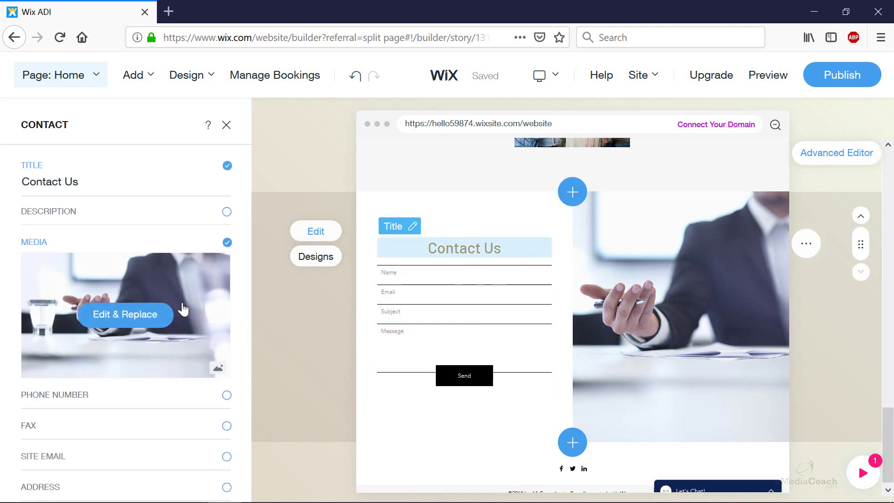
pyautogui.click(316, 256)
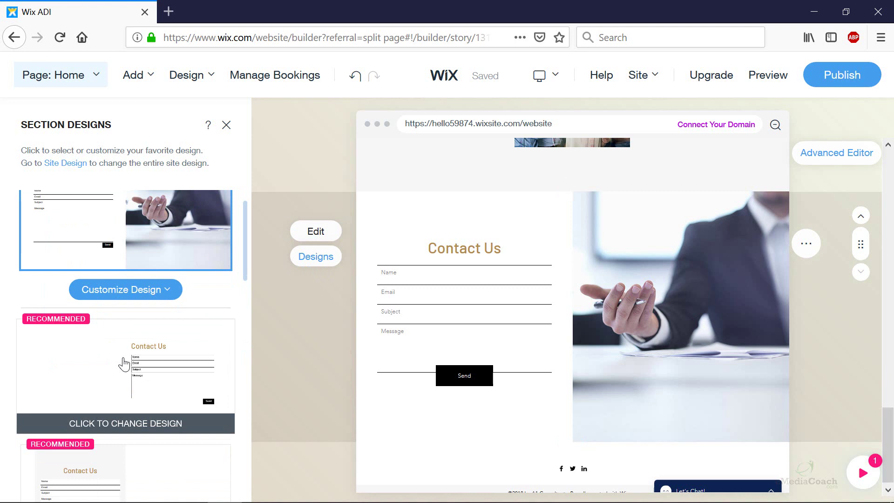
pyautogui.scroll(-3, 124, 362)
pyautogui.scroll(-2, 126, 362)
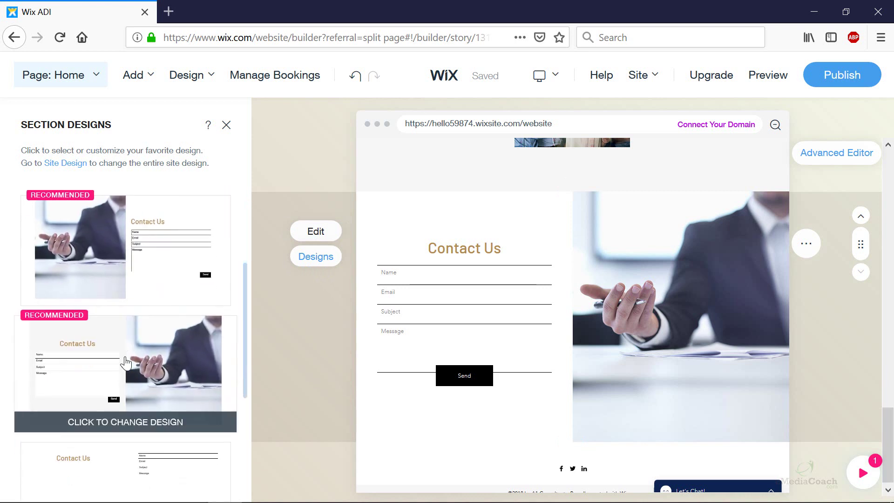
pyautogui.scroll(-2, 126, 362)
pyautogui.scroll(-2, 125, 362)
pyautogui.scroll(-1, 126, 362)
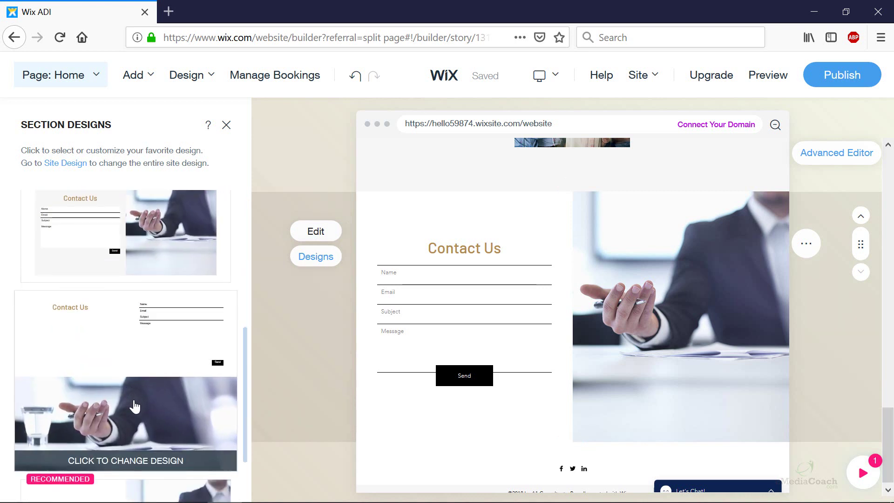
pyautogui.scroll(-2, 126, 362)
pyautogui.scroll(-2, 129, 377)
pyautogui.scroll(-2, 136, 398)
pyautogui.scroll(-2, 139, 402)
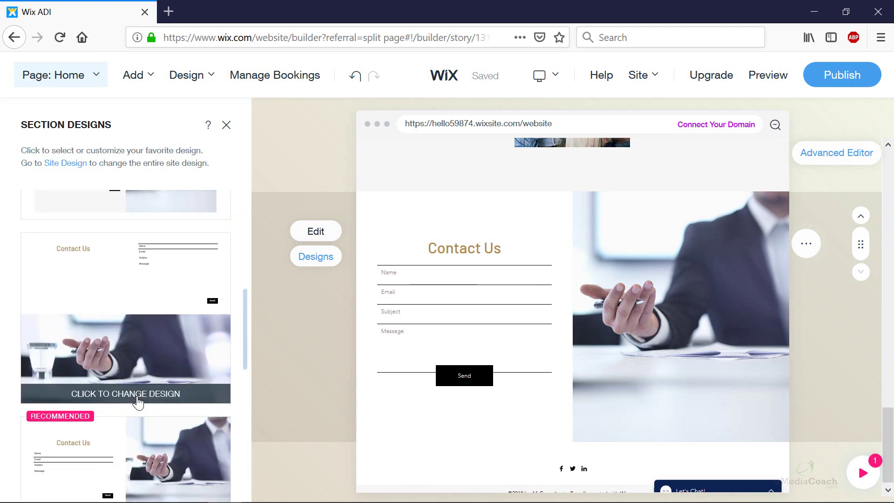
pyautogui.scroll(2, 138, 402)
pyautogui.click(157, 267)
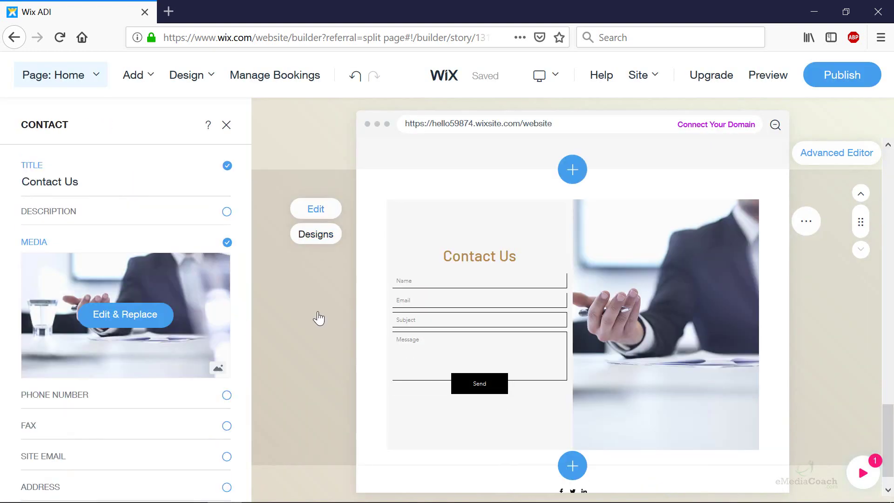
pyautogui.scroll(5, 403, 316)
pyautogui.scroll(5, 426, 286)
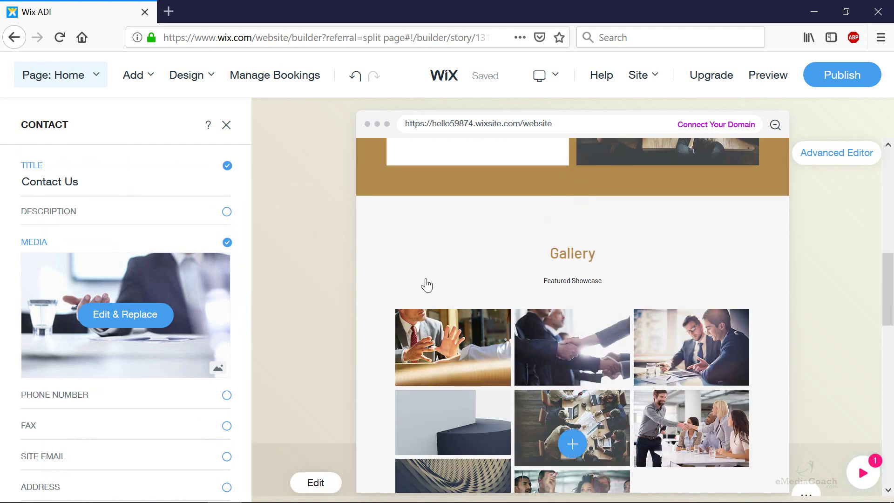
pyautogui.scroll(5, 483, 358)
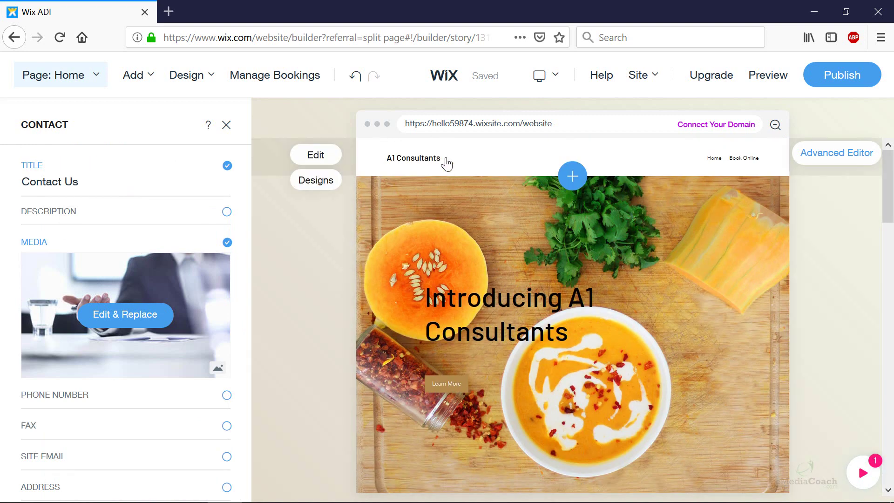
# Turn on the star-in-circle header logo beside A1 Consultants and bring up its media settings
pyautogui.click(445, 162)
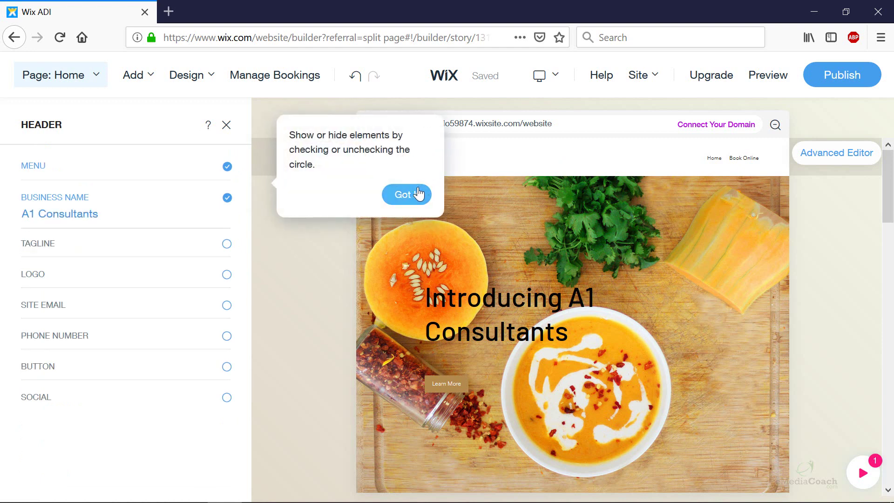
pyautogui.click(411, 194)
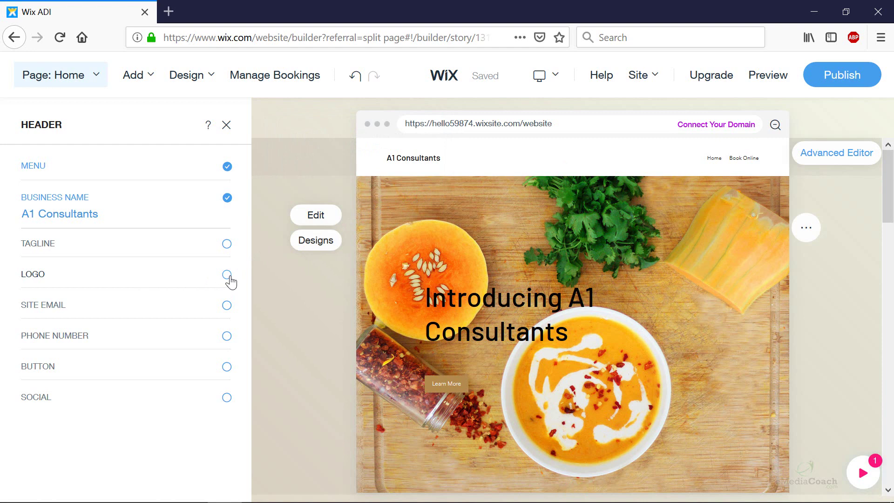
pyautogui.click(227, 274)
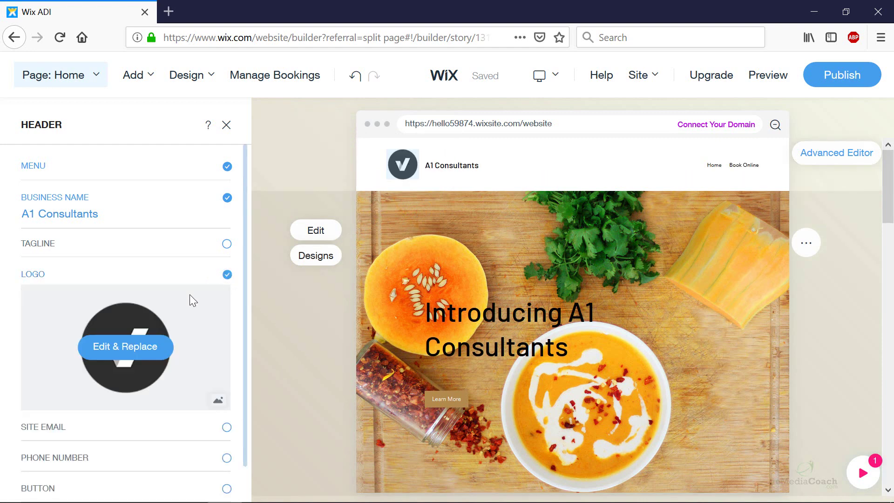
pyautogui.click(128, 353)
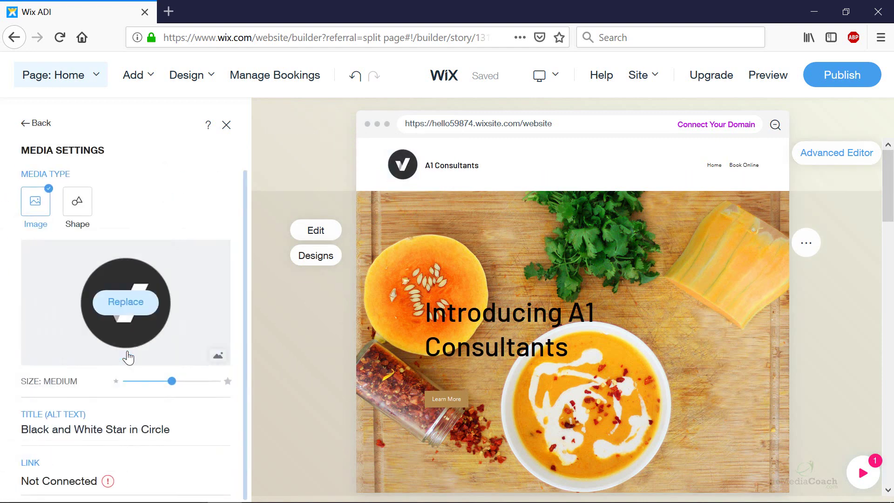
# Upload logo.png as the header logo and decline the colour palette offer
pyautogui.click(133, 304)
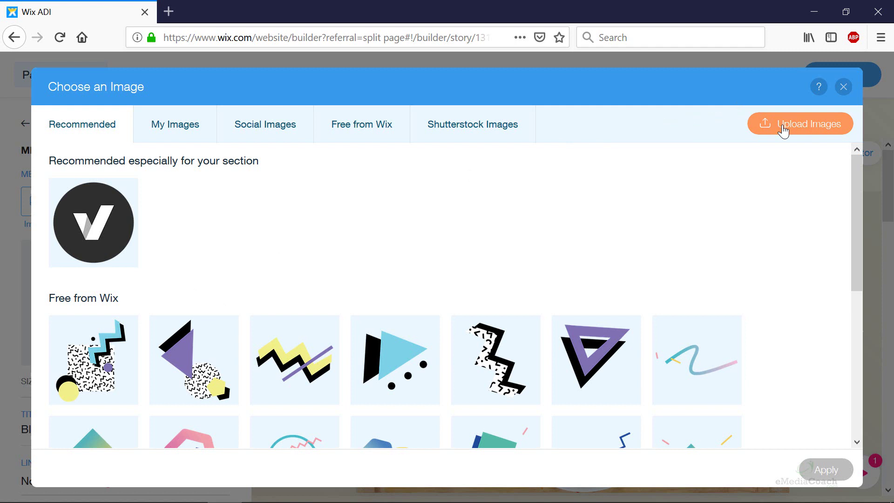
pyautogui.click(784, 129)
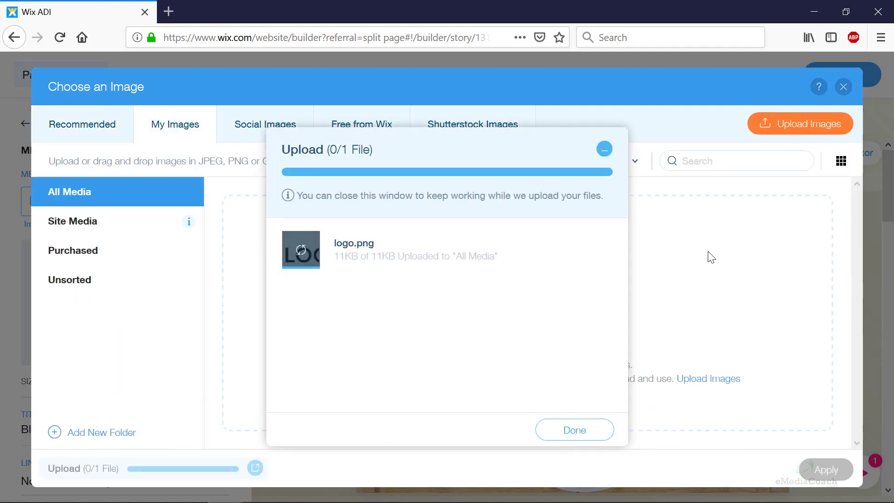
pyautogui.click(597, 410)
pyautogui.click(826, 469)
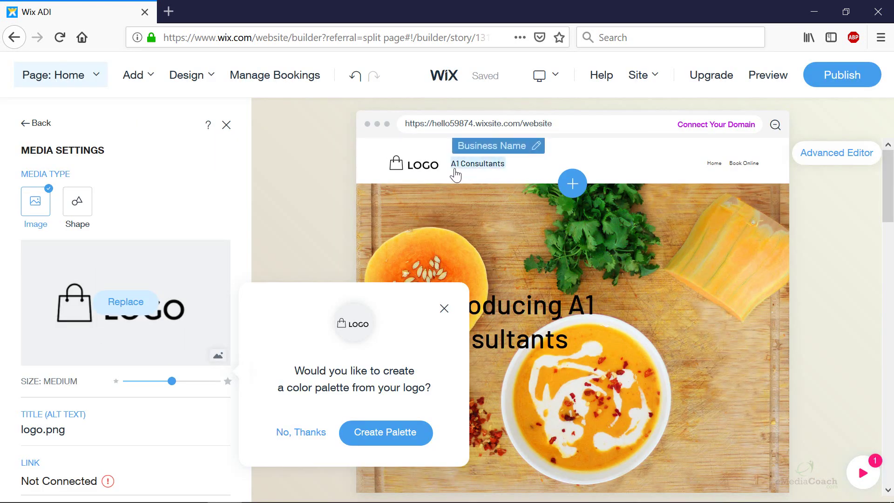
pyautogui.click(530, 167)
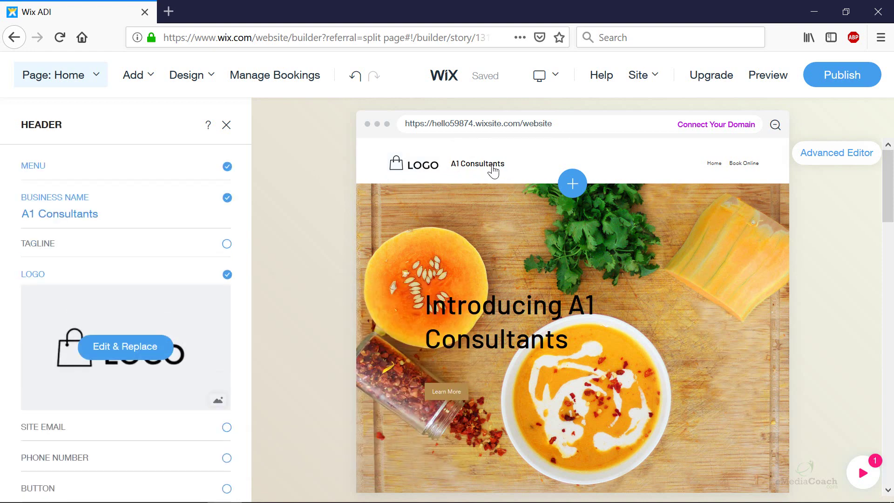
pyautogui.moveTo(572, 335)
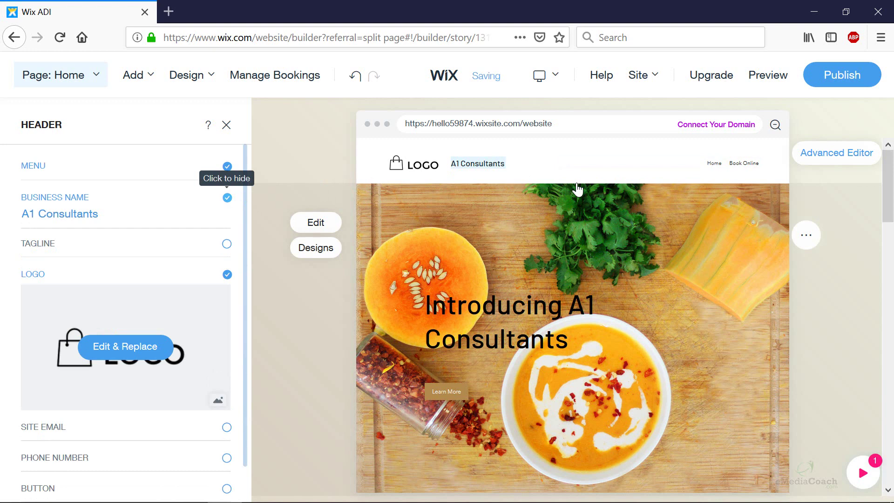
# Hide the business name and apply the header design with the logo centred above the menu
pyautogui.click(227, 197)
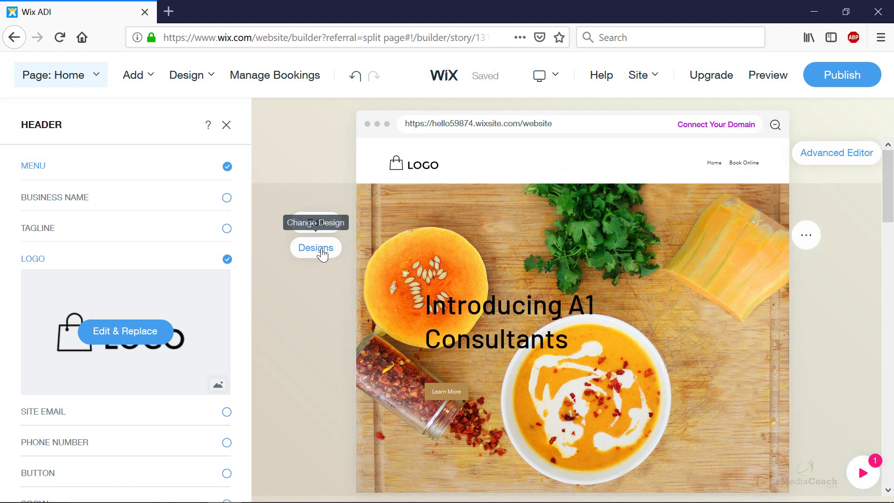
pyautogui.click(315, 247)
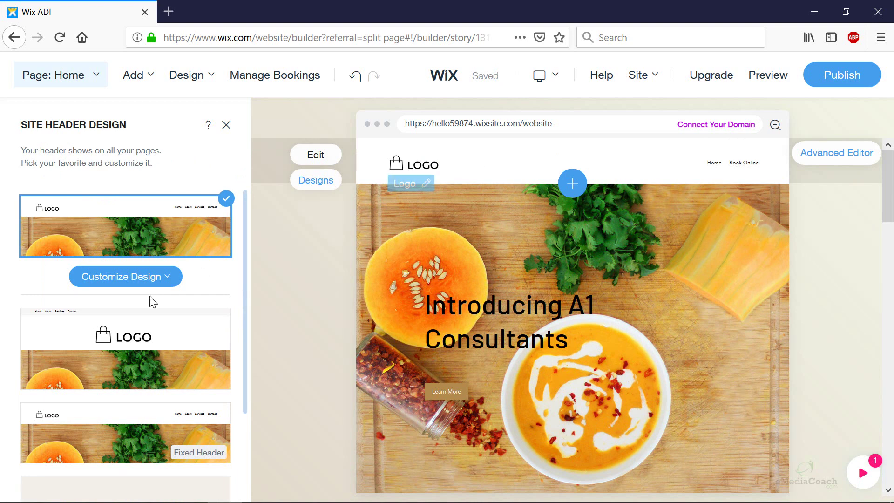
pyautogui.scroll(-1, 142, 325)
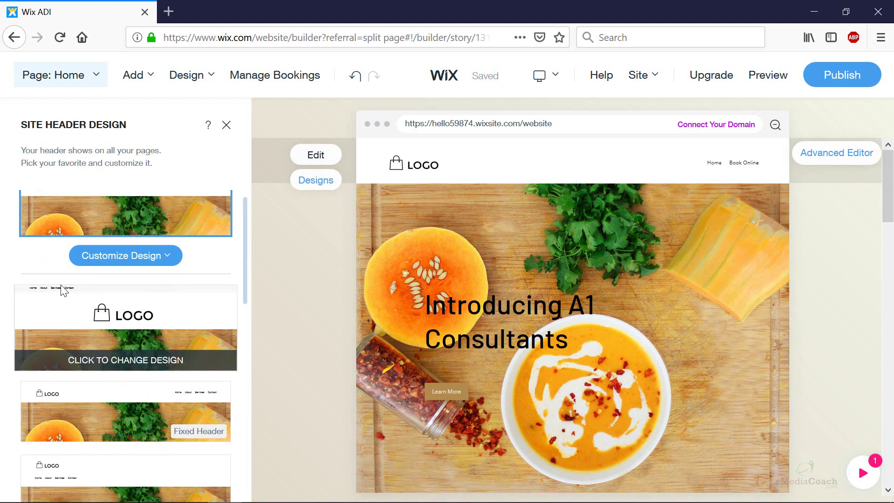
pyautogui.scroll(-1, 74, 302)
pyautogui.scroll(-1, 138, 391)
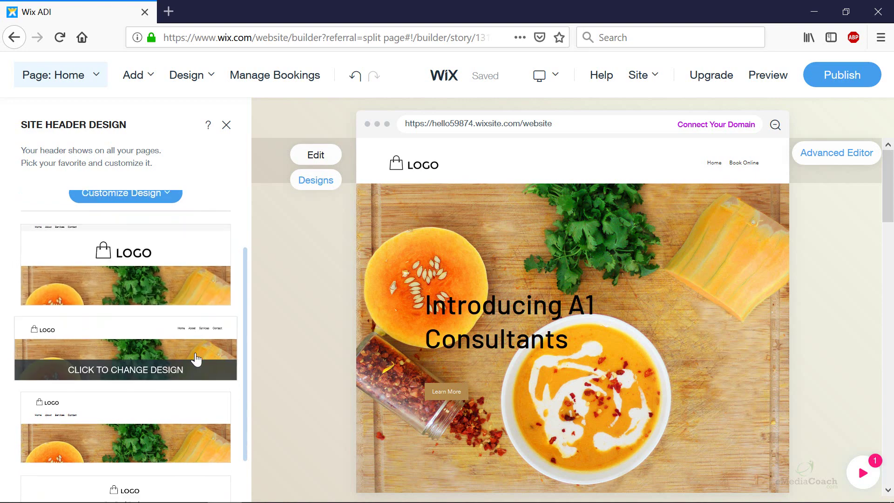
pyautogui.scroll(-2, 138, 414)
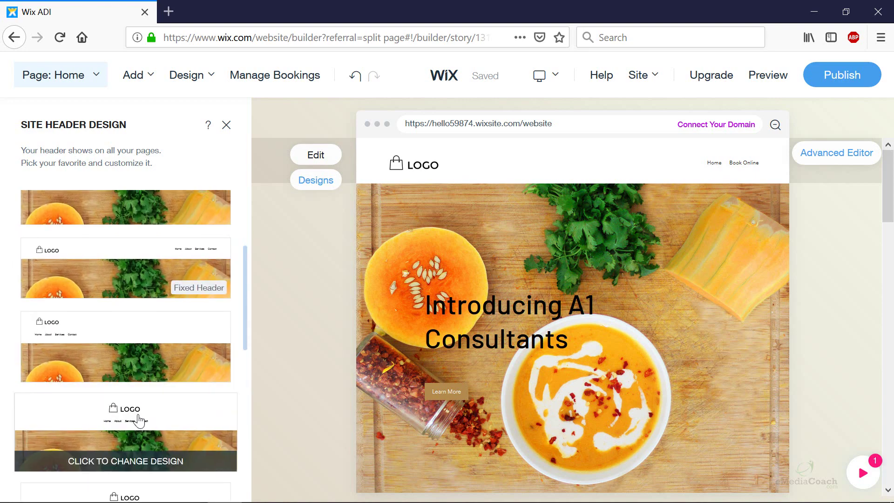
pyautogui.click(140, 420)
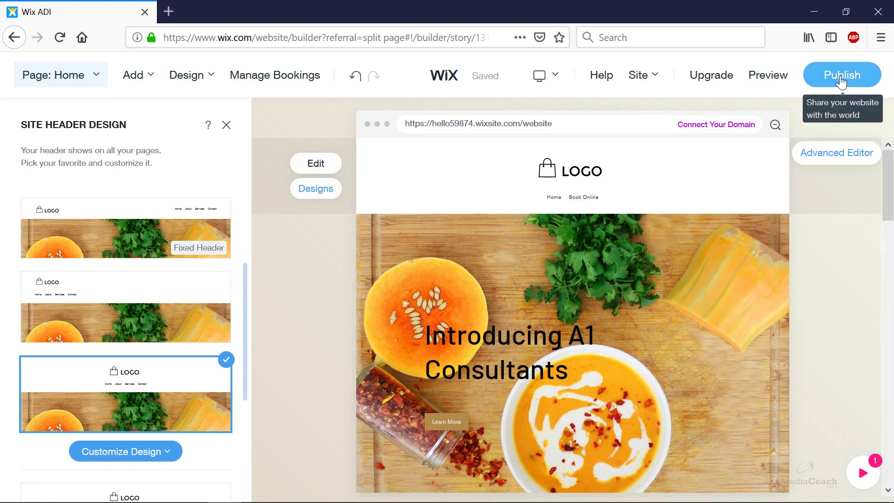
# Publish the A1 Consultants site and review its live home page in a new tab
pyautogui.click(842, 74)
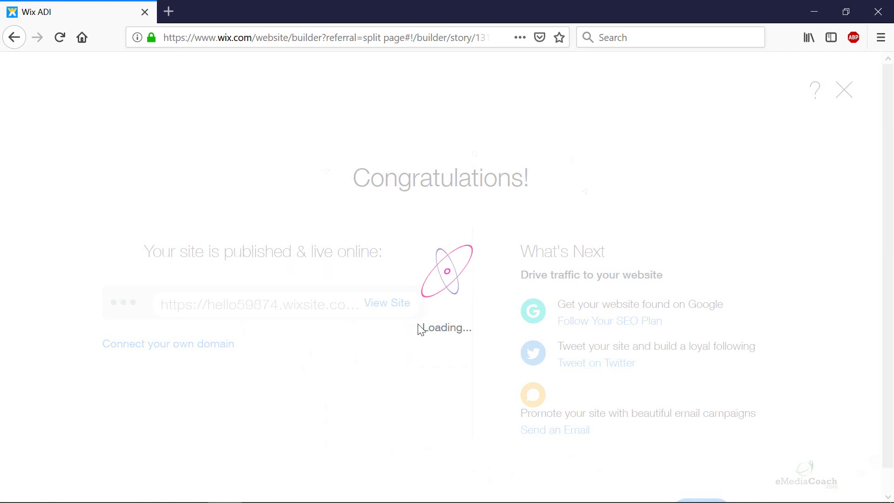
pyautogui.rightClick(402, 304)
pyautogui.click(447, 311)
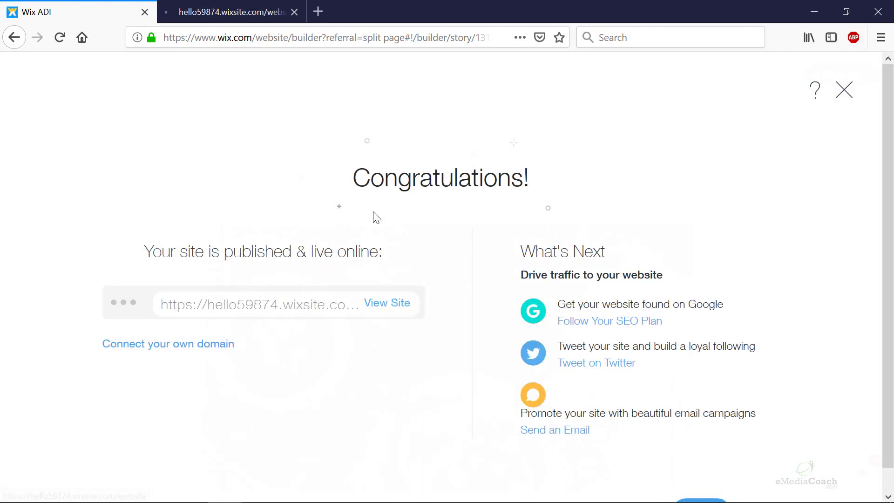
pyautogui.click(248, 11)
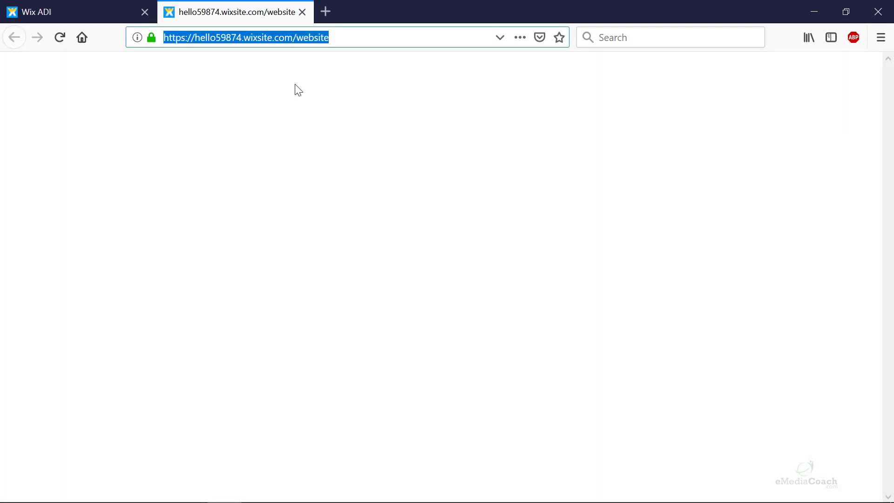
pyautogui.scroll(-2, 470, 190)
pyautogui.scroll(-5, 468, 203)
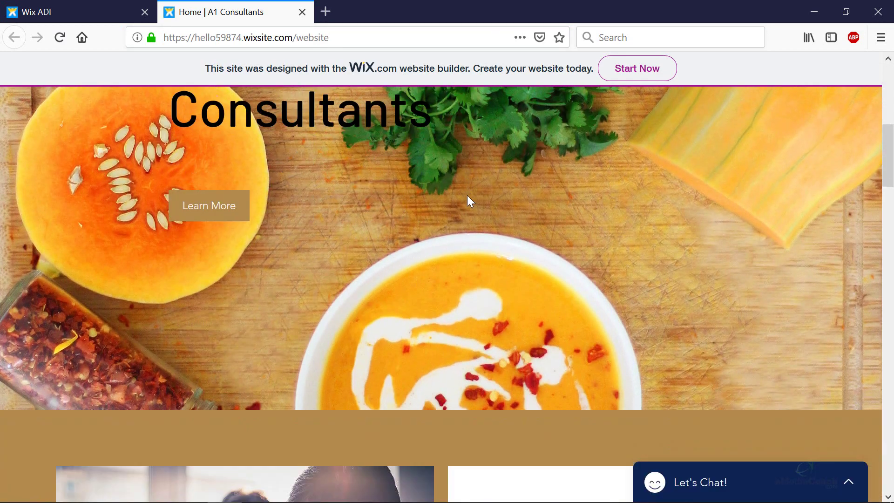
pyautogui.scroll(-5, 466, 215)
pyautogui.scroll(-5, 466, 215)
pyautogui.scroll(-3, 466, 215)
pyautogui.scroll(-5, 466, 215)
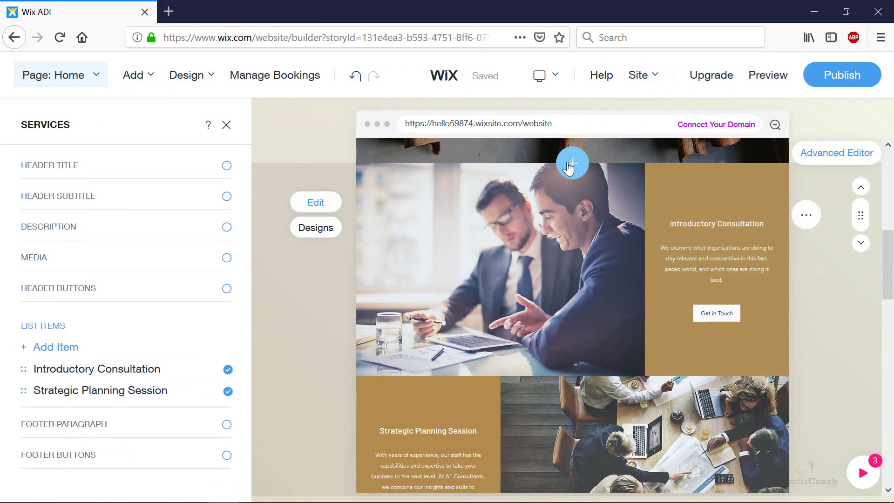
# Insert a Clients layout above services, titled 'Our Valued Partners', with Polar, Itaka, Targo and Hera
pyautogui.click(569, 166)
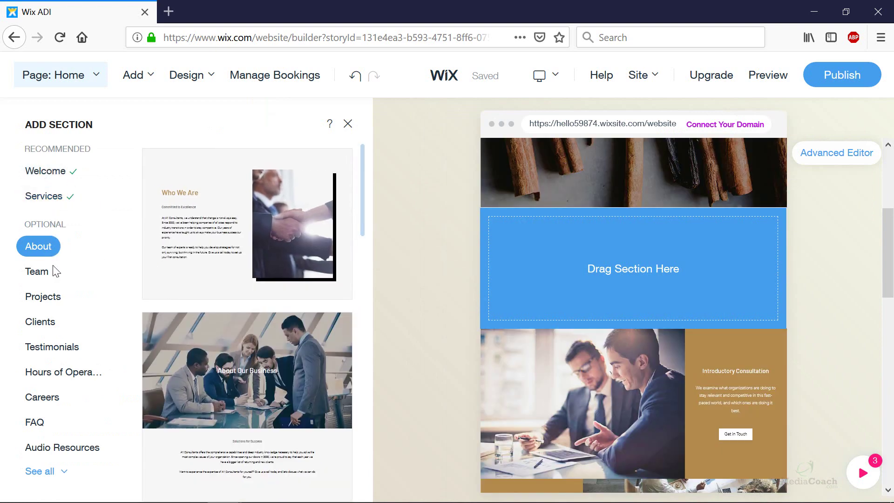
pyautogui.click(41, 322)
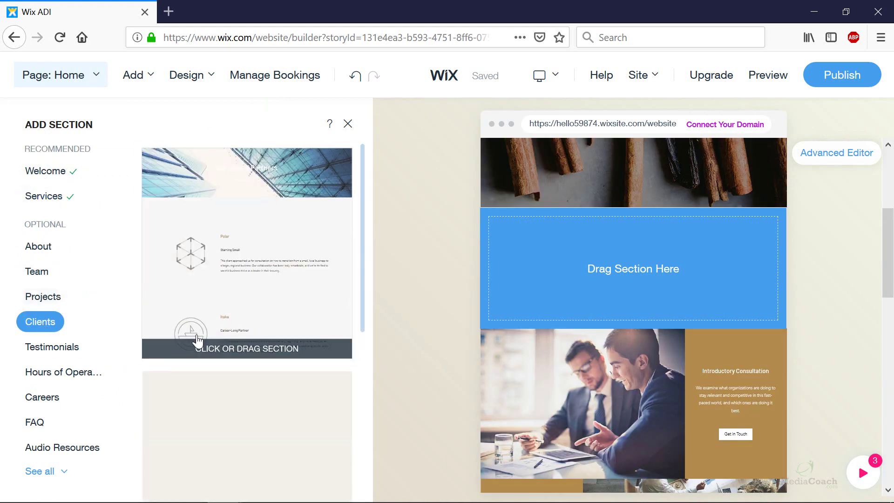
pyautogui.moveTo(262, 413); pyautogui.dragTo(761, 294)
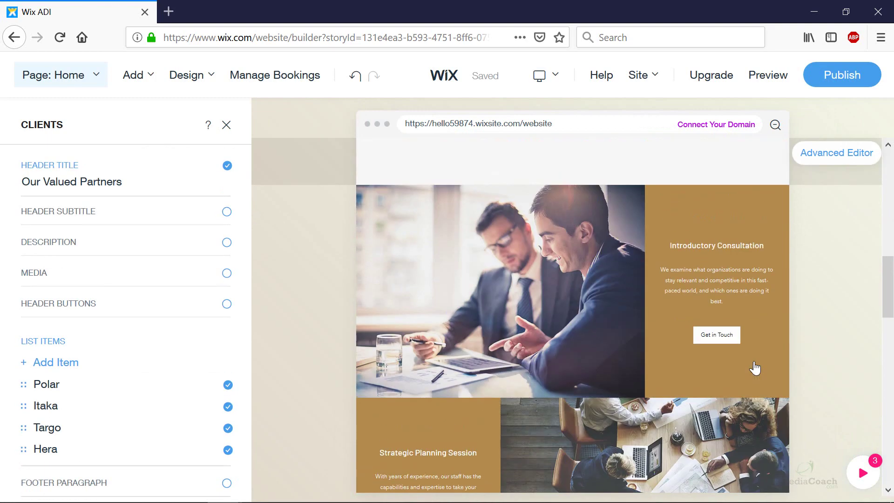
pyautogui.scroll(-4, 753, 367)
pyautogui.scroll(-4, 753, 366)
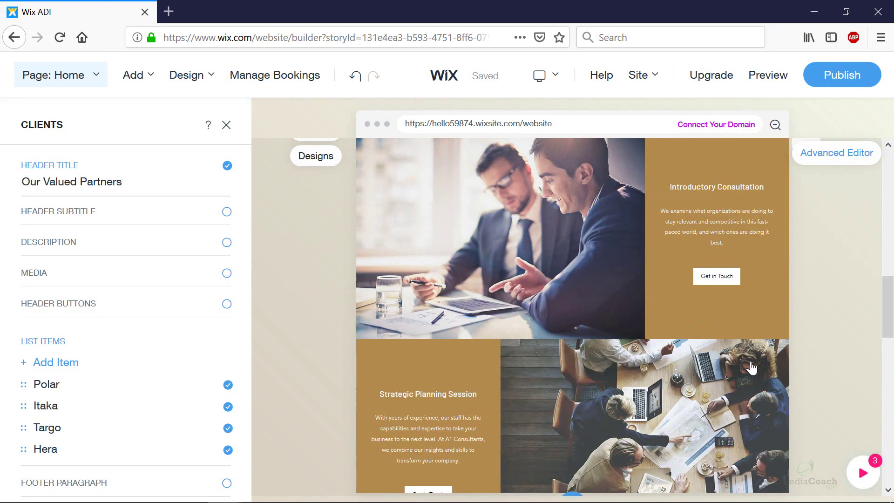
pyautogui.scroll(-4, 753, 367)
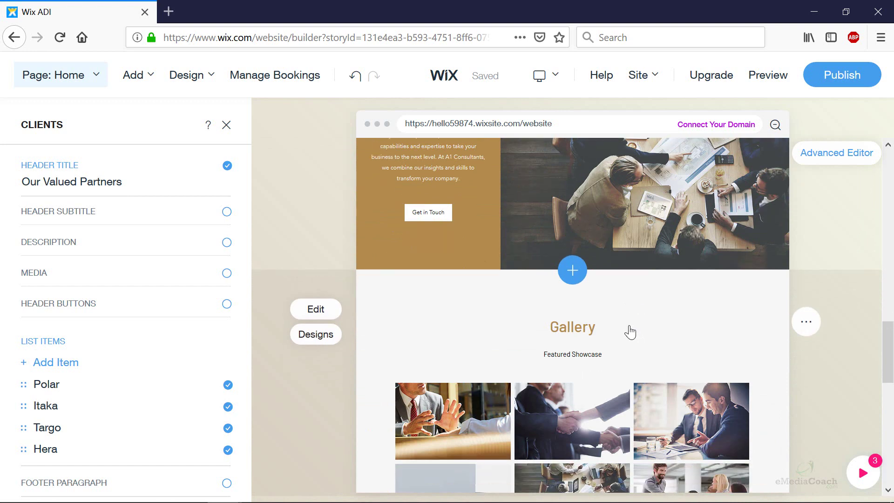
pyautogui.scroll(-5, 635, 332)
pyautogui.scroll(-4, 632, 332)
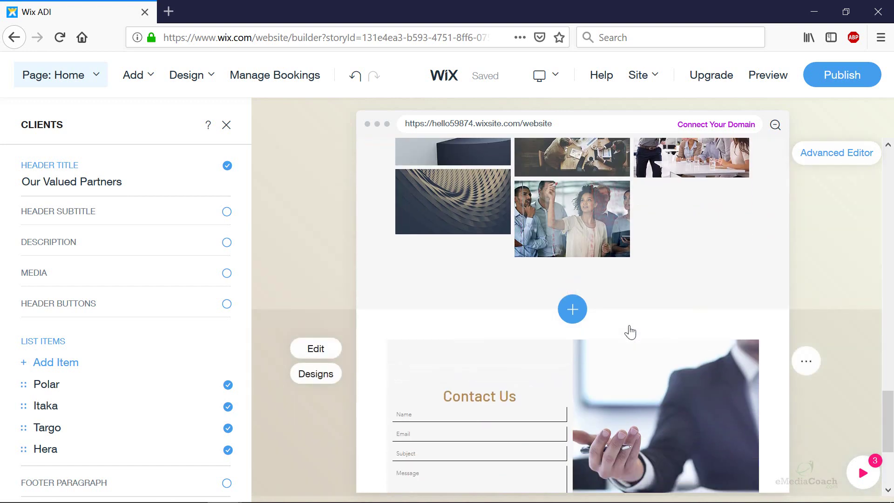
# Add a Testimonials slideshow with Sandy Williams, Casey Johnson and Robbie White below Contact Us
pyautogui.click(574, 310)
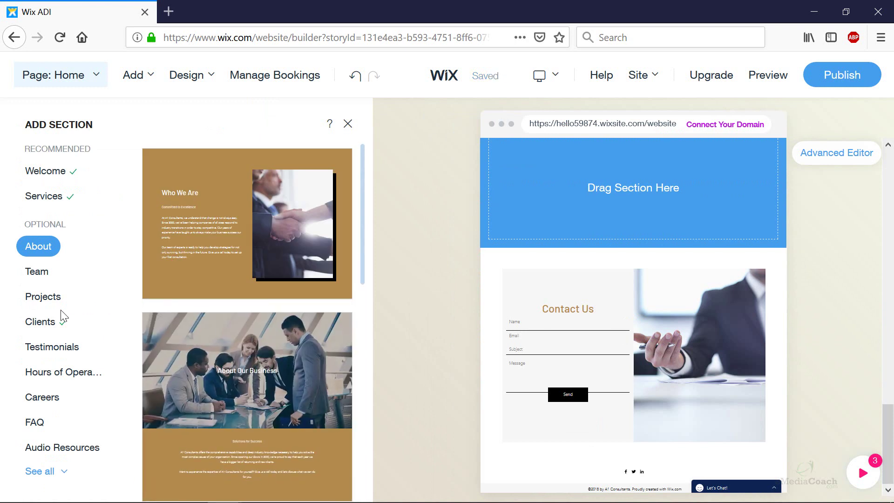
pyautogui.click(52, 347)
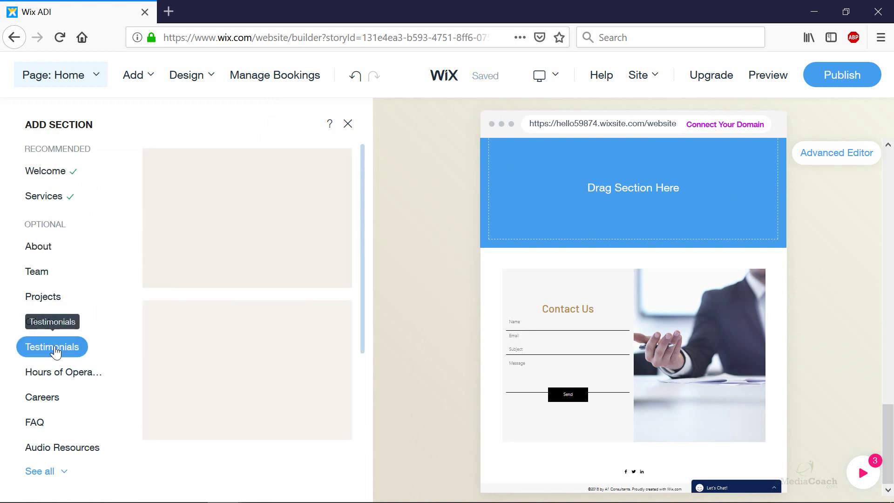
pyautogui.scroll(-5, 287, 261)
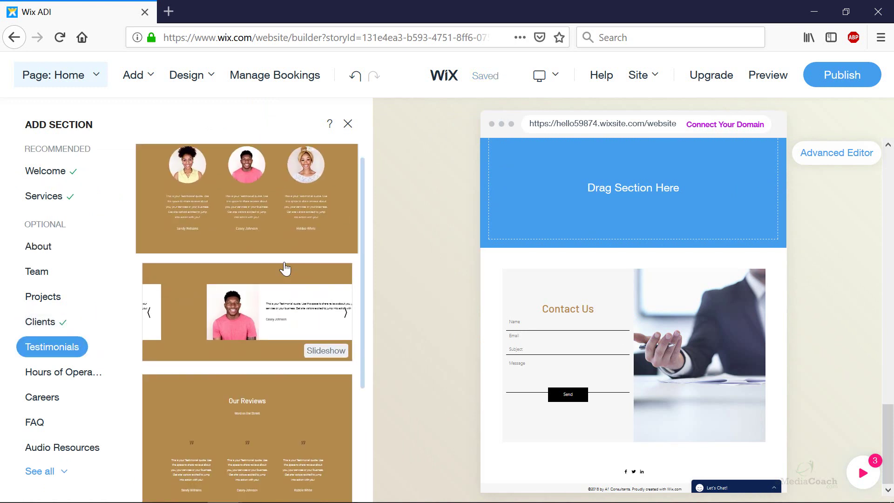
pyautogui.scroll(-5, 286, 261)
pyautogui.scroll(-3, 284, 268)
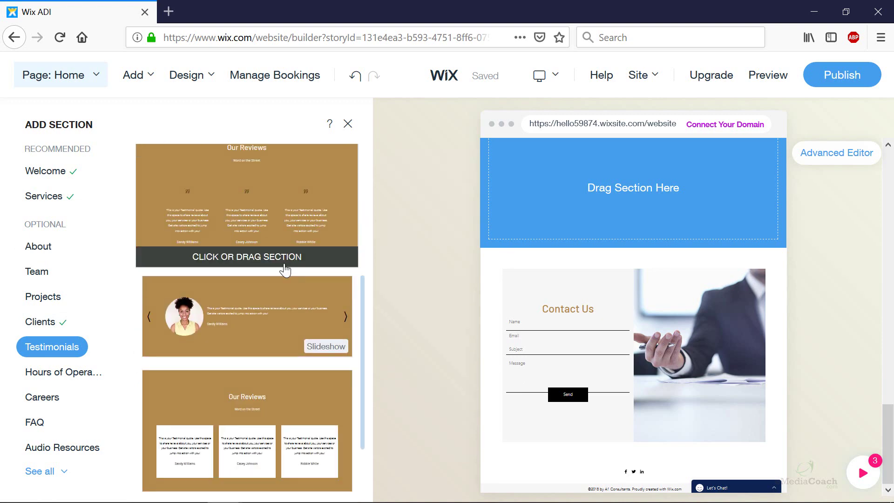
pyautogui.scroll(-3, 285, 268)
pyautogui.scroll(-3, 285, 269)
pyautogui.scroll(-2, 284, 268)
pyautogui.scroll(-3, 285, 271)
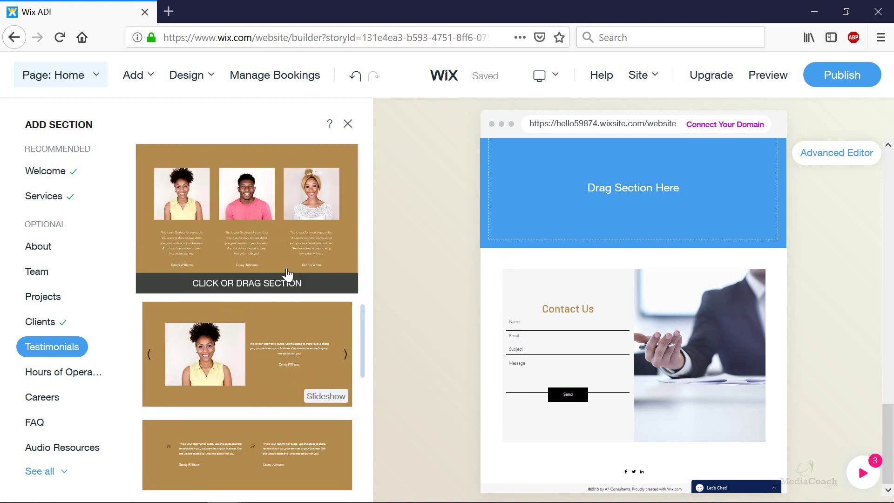
pyautogui.scroll(-3, 285, 271)
pyautogui.scroll(-3, 280, 279)
pyautogui.scroll(-2, 273, 293)
pyautogui.scroll(3, 274, 293)
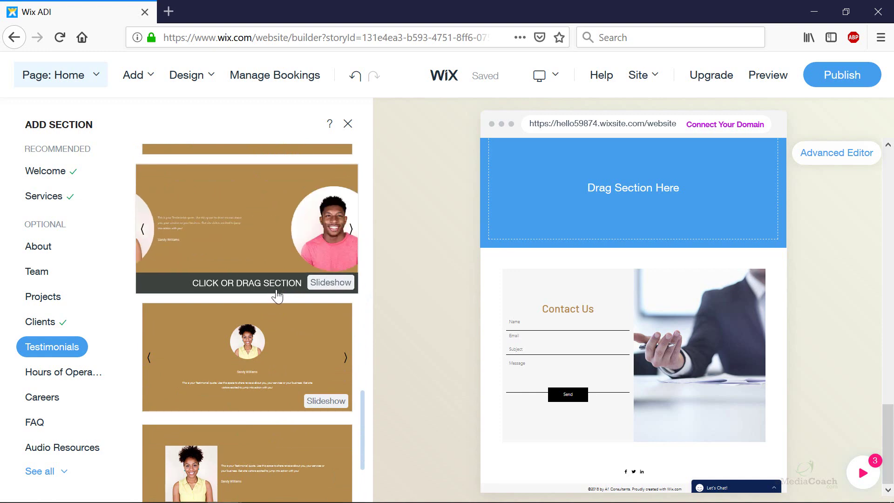
pyautogui.moveTo(247, 349)
pyautogui.mouseDown()
pyautogui.moveTo(635, 204)
pyautogui.moveTo(645, 349)
pyautogui.mouseUp()
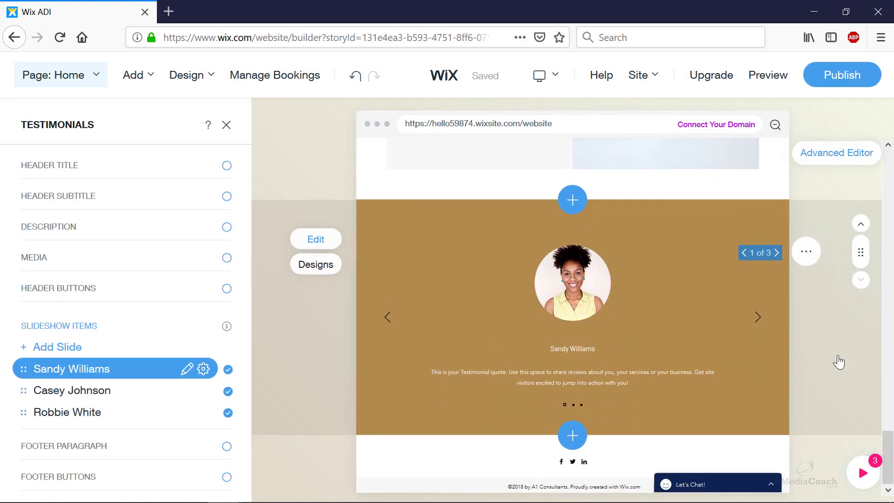
pyautogui.scroll(5, 838, 361)
pyautogui.scroll(5, 839, 360)
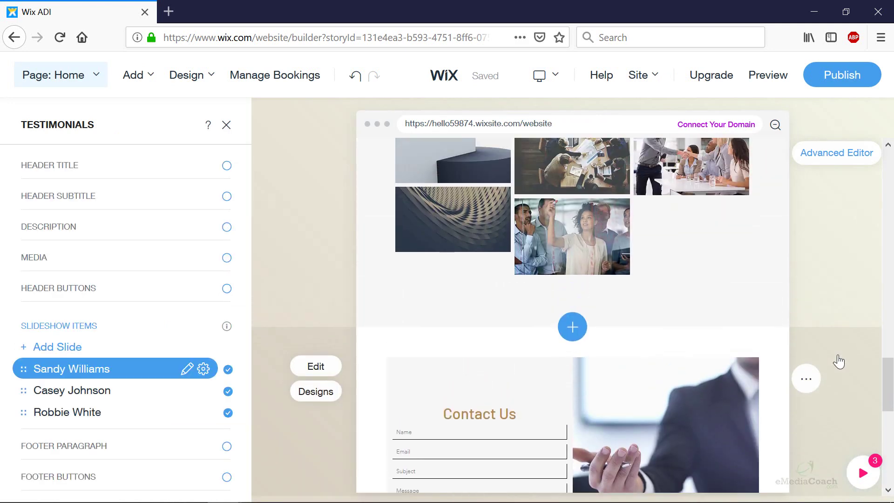
pyautogui.scroll(5, 839, 361)
pyautogui.scroll(5, 838, 361)
pyautogui.scroll(5, 839, 360)
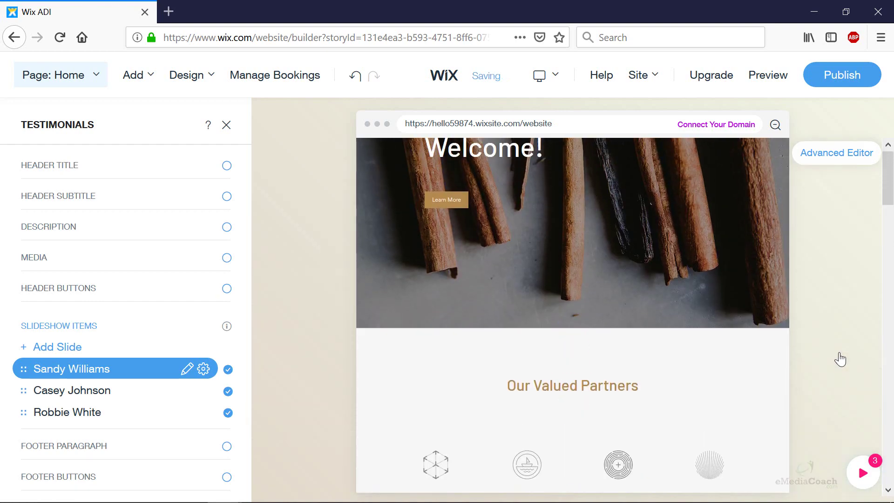
pyautogui.scroll(3, 839, 360)
pyautogui.scroll(-10, 840, 360)
pyautogui.scroll(-5, 842, 358)
pyautogui.scroll(-5, 842, 358)
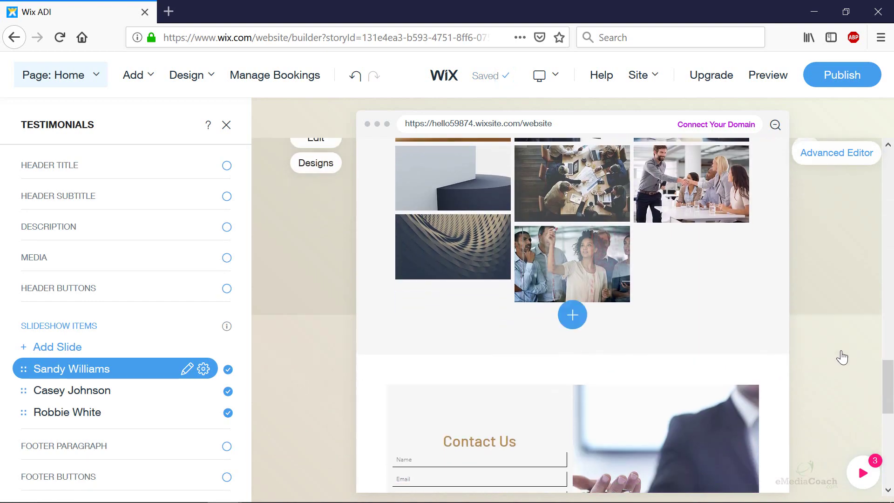
pyautogui.scroll(-5, 842, 358)
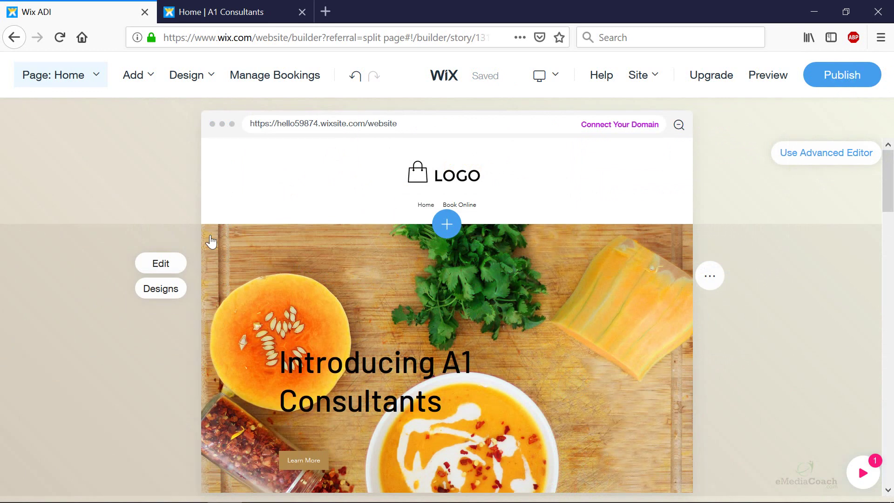
pyautogui.moveTo(144, 154)
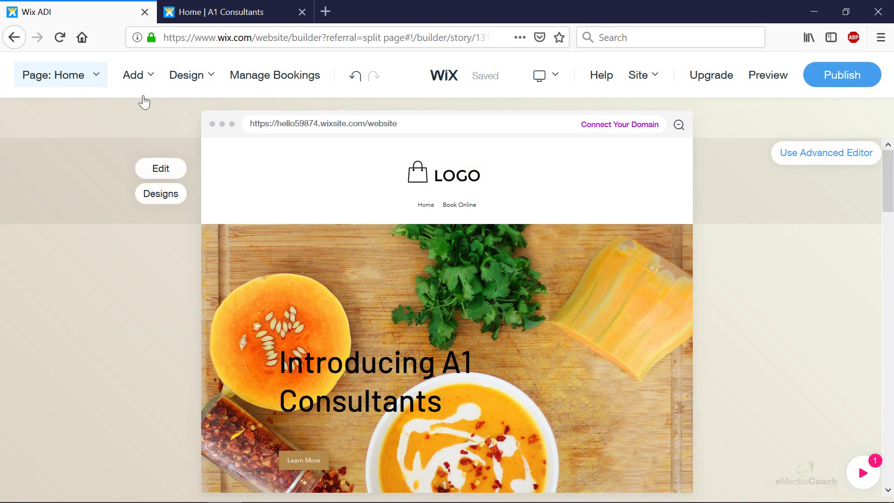
# Create a Clients page from the client showcase template in the Add Page panel
pyautogui.click(133, 75)
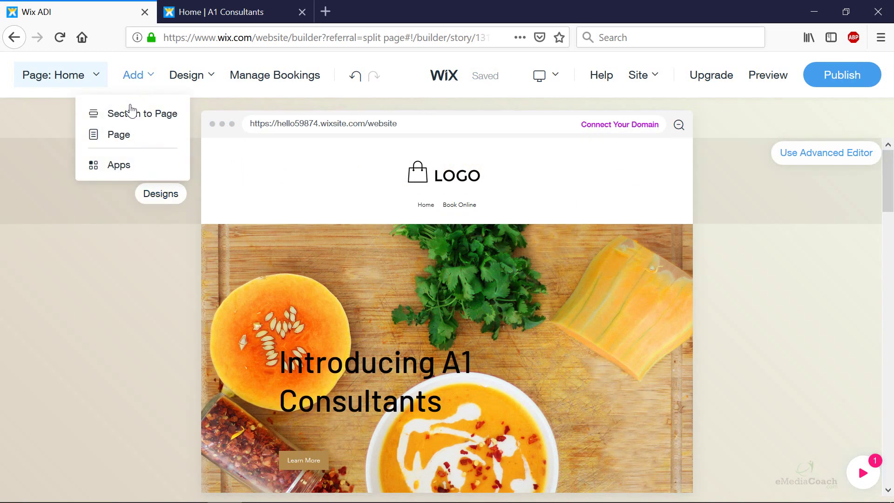
pyautogui.click(119, 135)
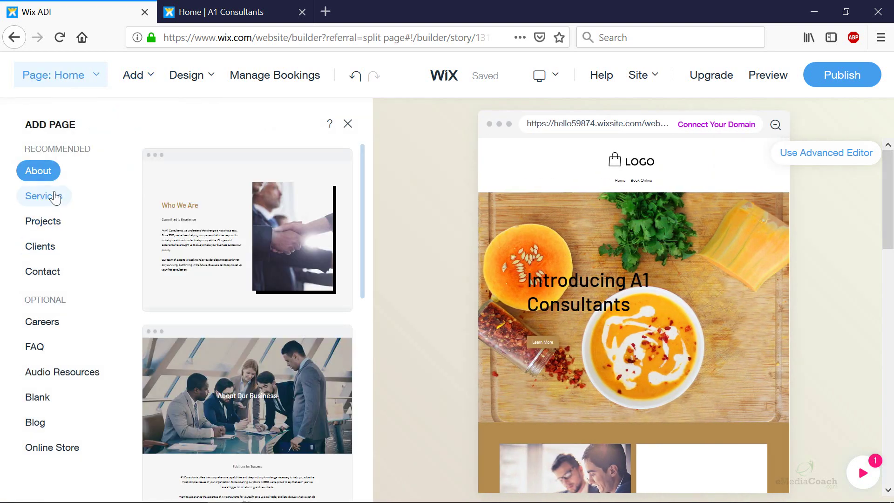
pyautogui.scroll(-3, 209, 279)
pyautogui.scroll(-2, 210, 293)
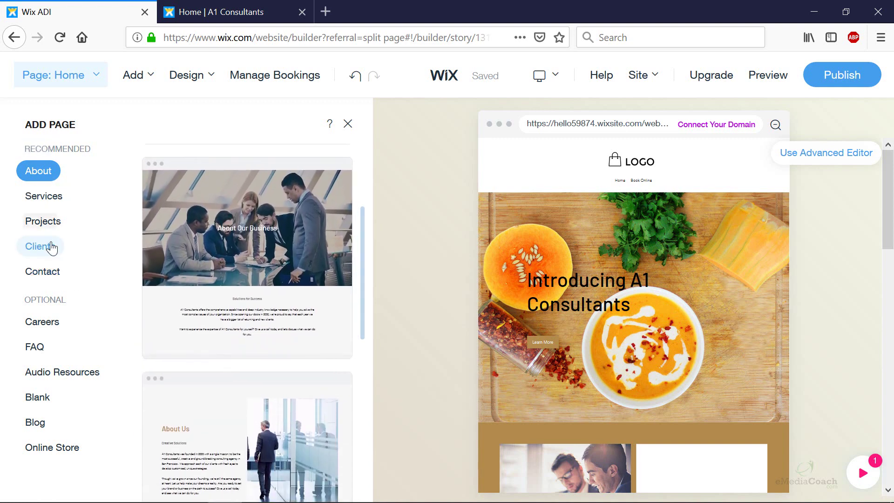
pyautogui.click(42, 271)
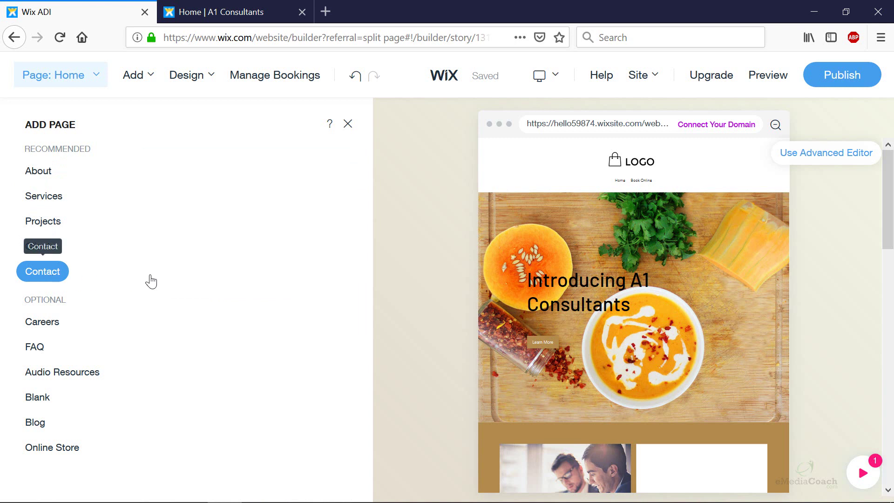
pyautogui.scroll(-3, 249, 285)
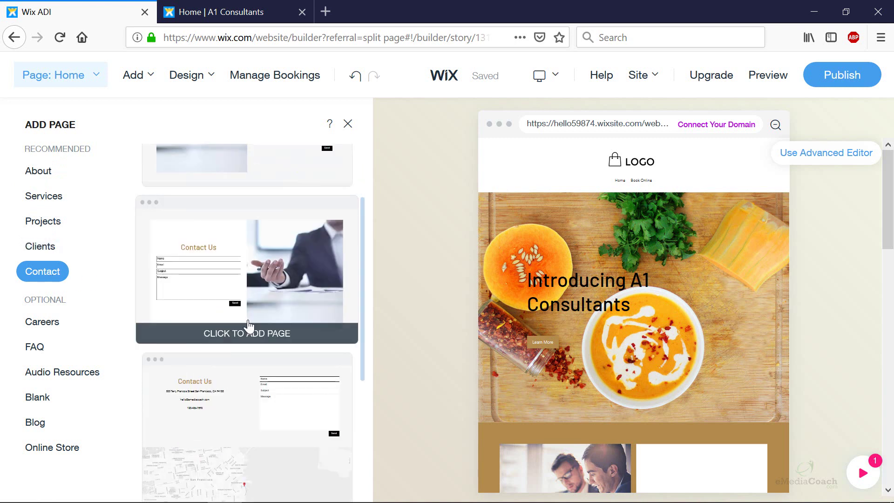
pyautogui.scroll(-3, 231, 328)
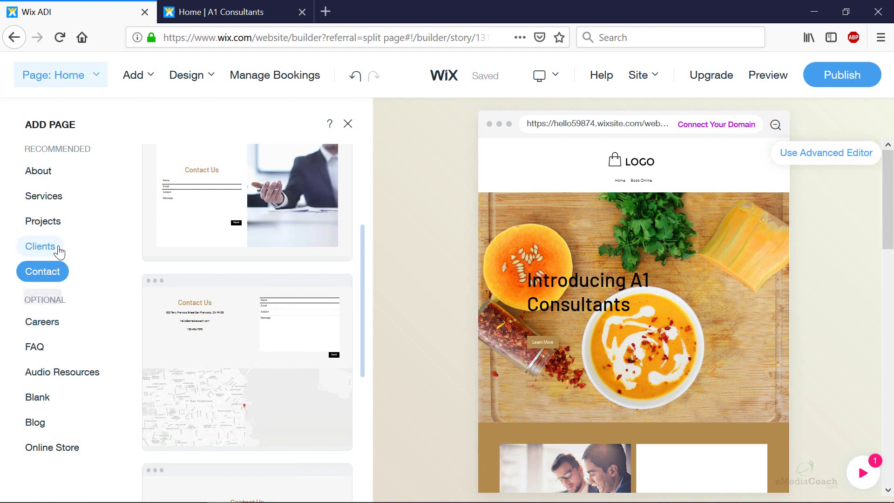
pyautogui.click(42, 246)
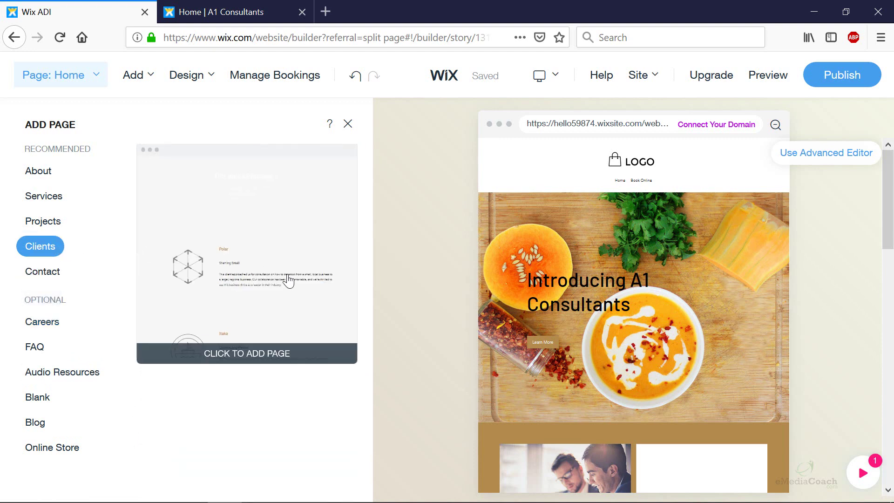
pyautogui.click(283, 280)
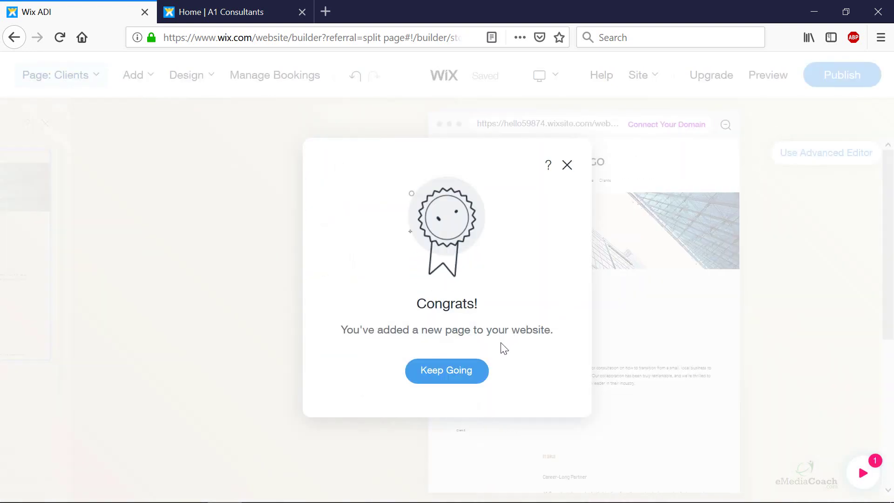
# Dismiss the congratulations message and move Clients between Home and Book Online in the pages list
pyautogui.click(447, 370)
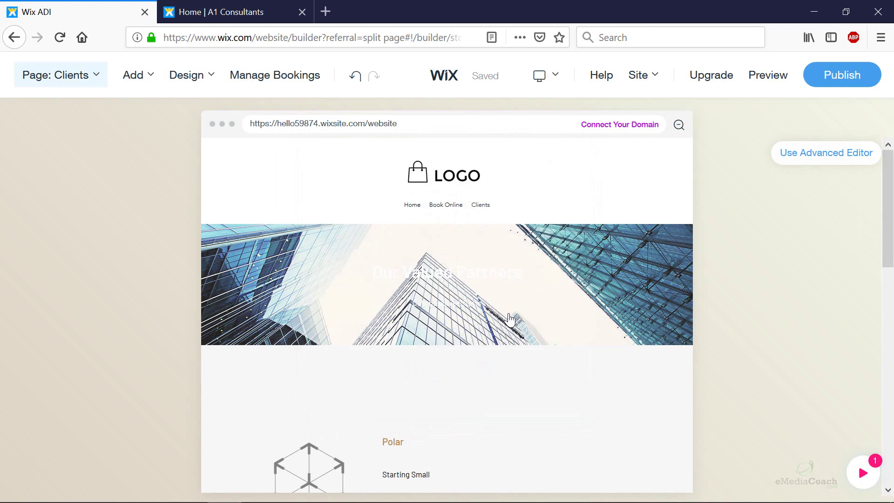
pyautogui.moveTo(447, 182)
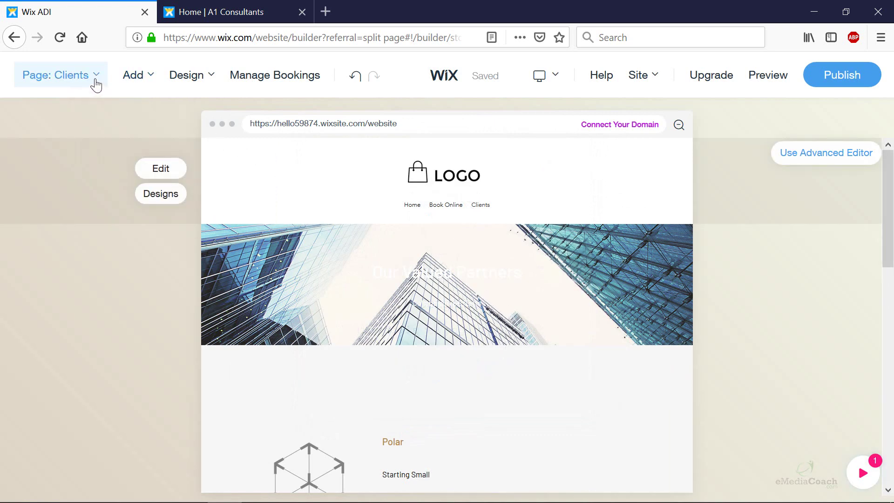
pyautogui.click(97, 82)
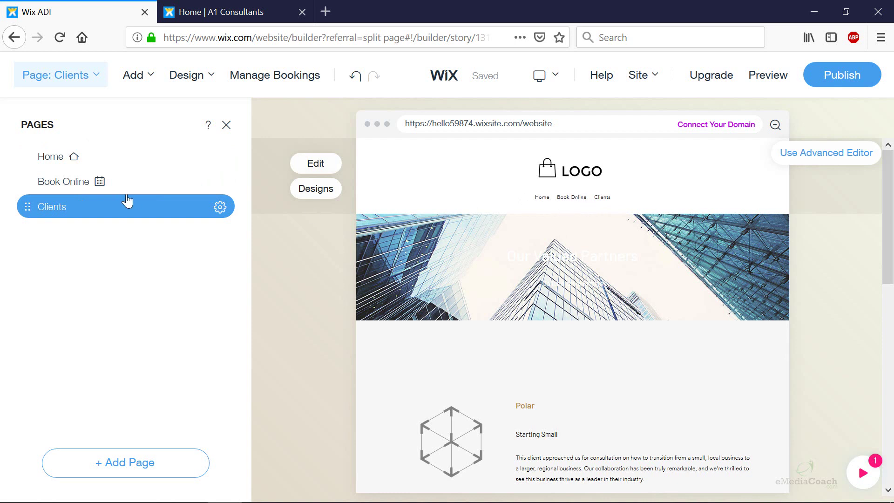
pyautogui.moveTo(26, 206)
pyautogui.mouseDown()
pyautogui.moveTo(27, 180)
pyautogui.moveTo(25, 223)
pyautogui.mouseUp()
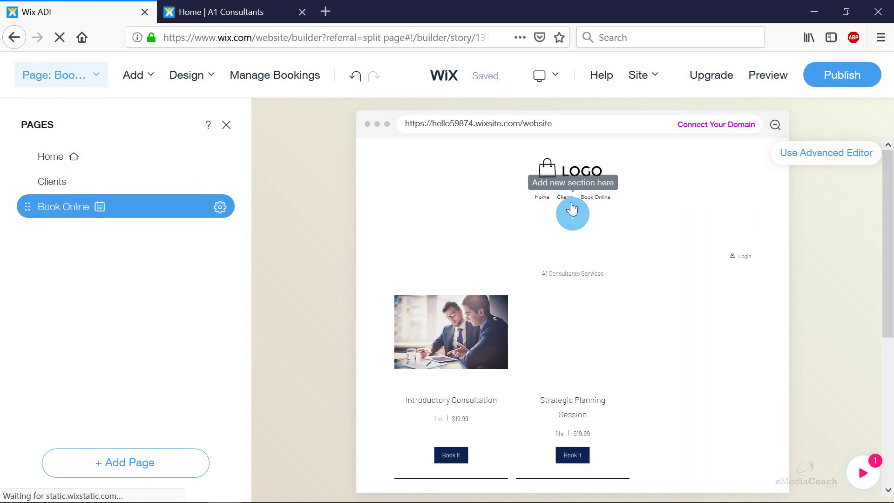
pyautogui.moveTo(572, 335)
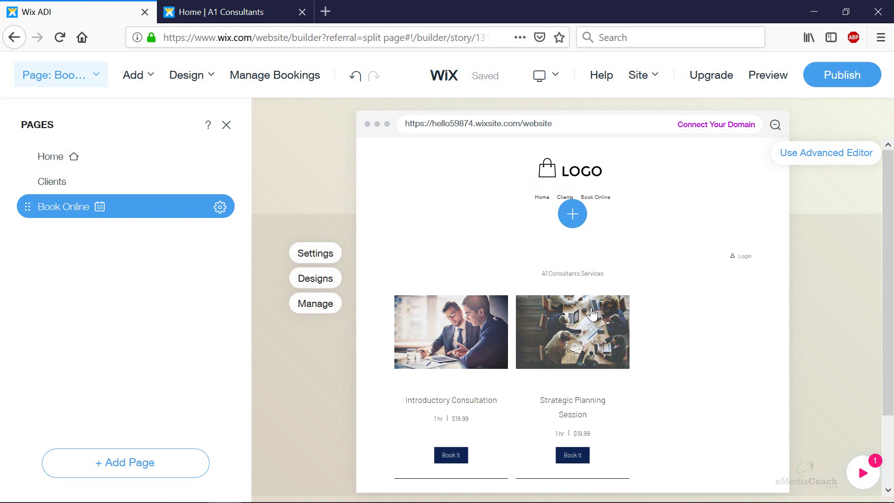
pyautogui.scroll(-3, 592, 312)
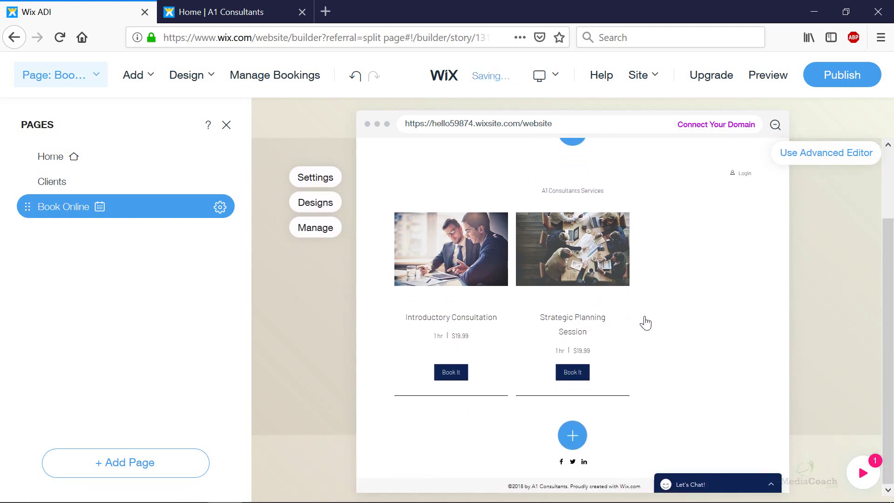
pyautogui.scroll(3, 646, 323)
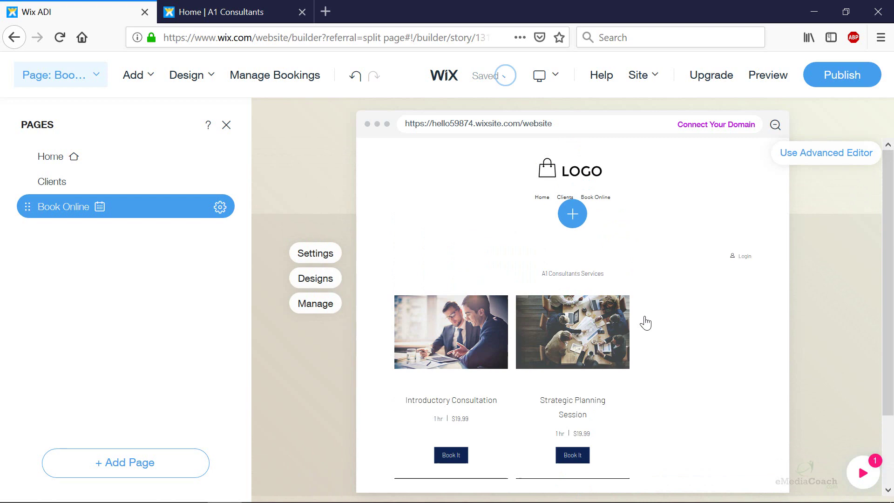
# Switch to the Clients page and expand the Polar entry's name, subtitle and description fields
pyautogui.click(71, 186)
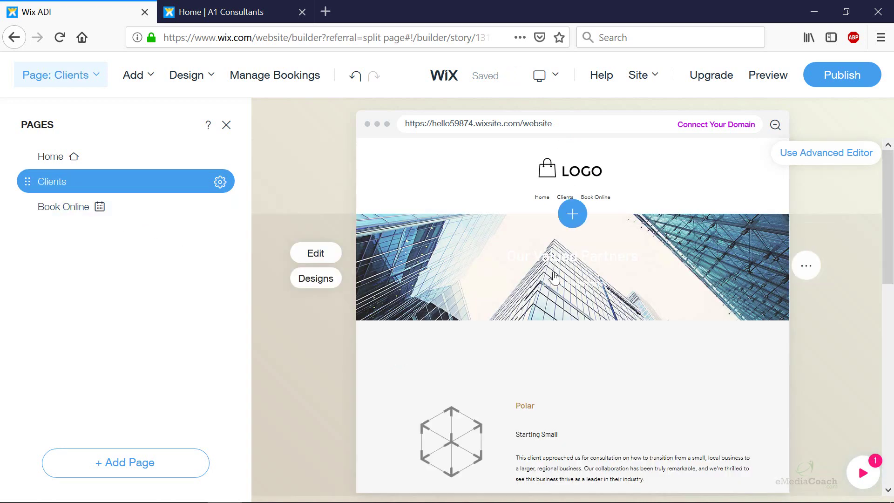
pyautogui.scroll(-5, 627, 292)
pyautogui.scroll(3, 573, 269)
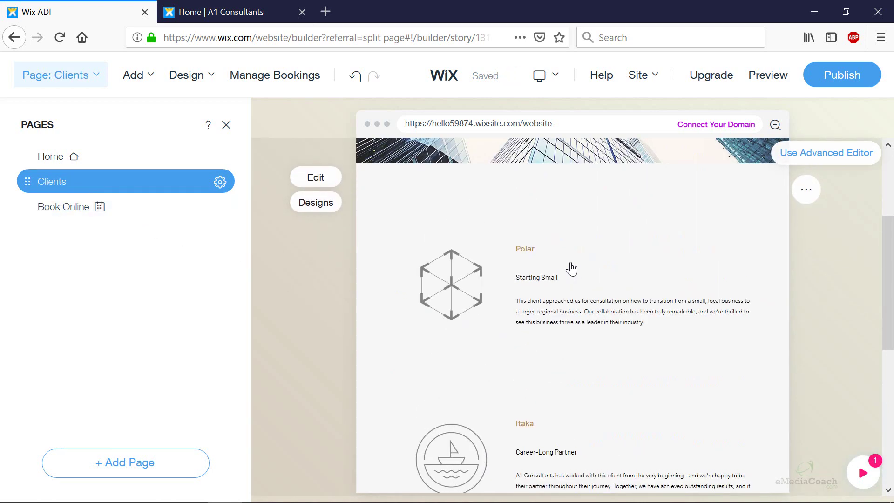
pyautogui.click(553, 291)
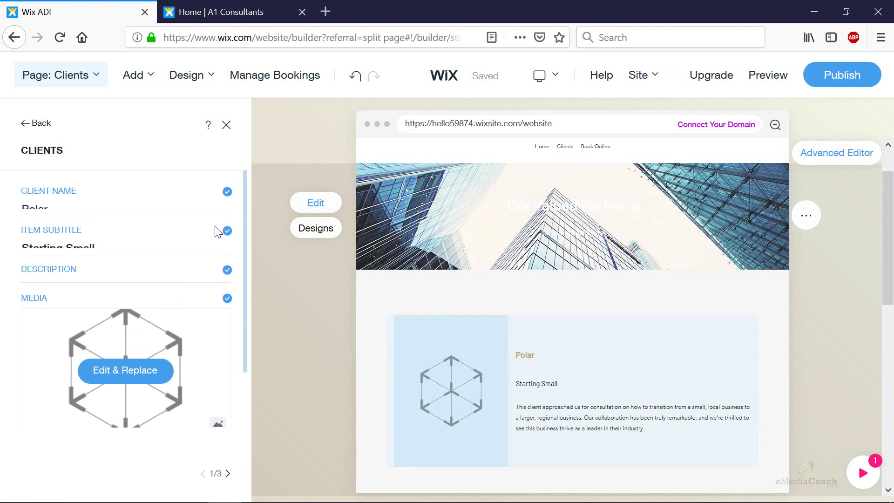
pyautogui.click(227, 192)
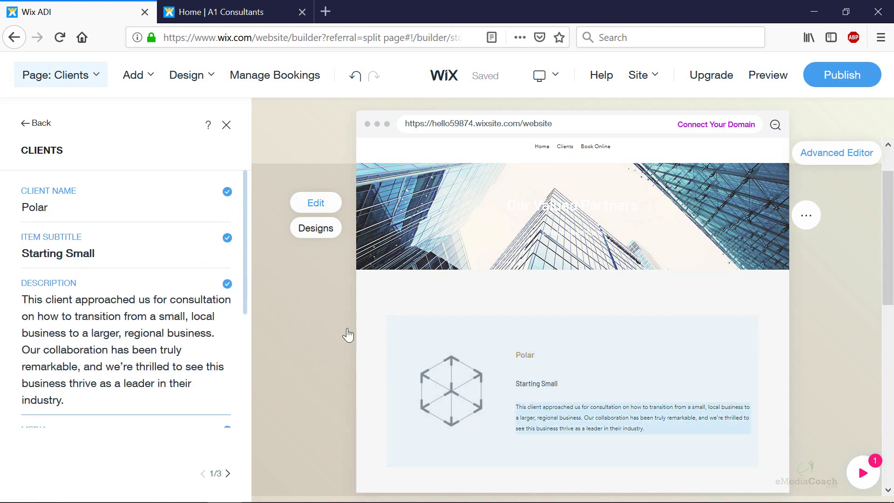
pyautogui.scroll(-5, 294, 343)
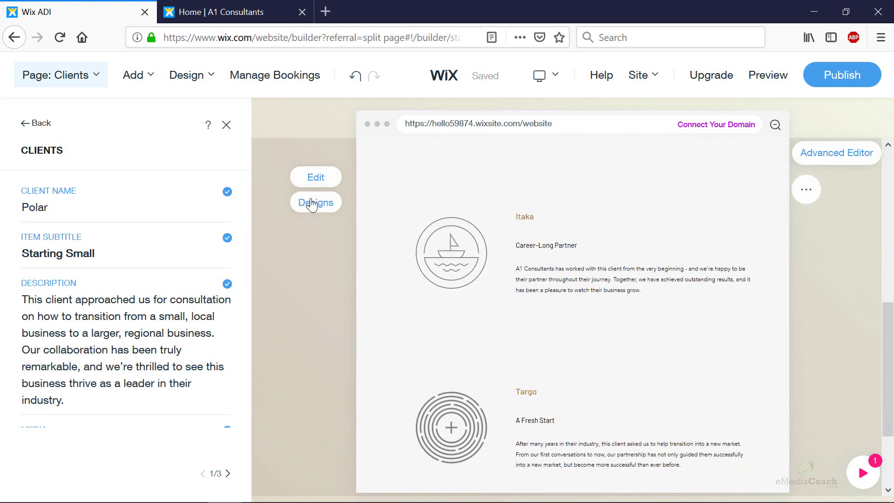
# Browse alternative client-list section designs, keep the original, and show the pages list
pyautogui.click(312, 205)
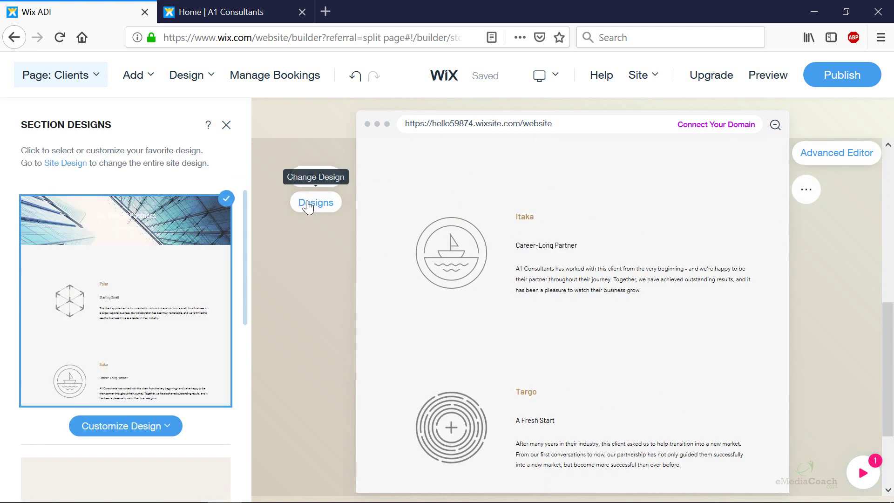
pyautogui.scroll(-3, 200, 325)
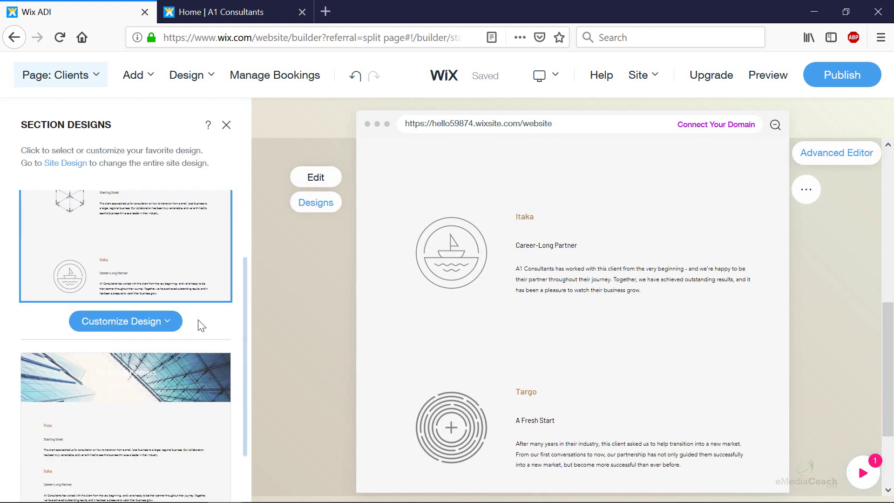
pyautogui.scroll(-2, 201, 325)
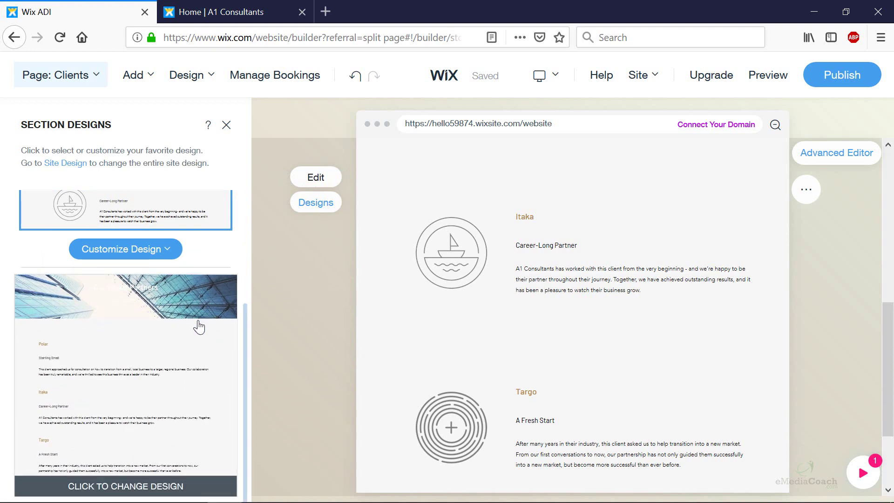
pyautogui.scroll(3, 199, 326)
pyautogui.scroll(3, 207, 319)
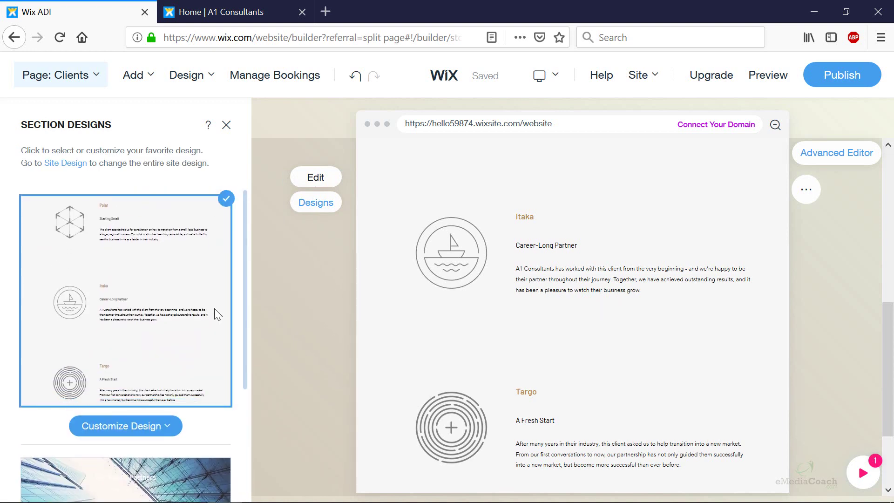
pyautogui.click(134, 74)
# Switch back to the Home page through the pages list and close the list
pyautogui.click(94, 75)
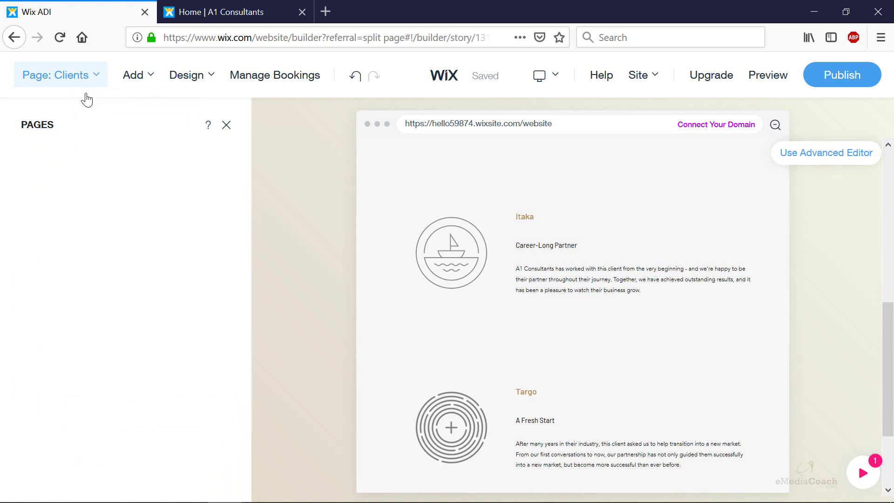
pyautogui.click(57, 156)
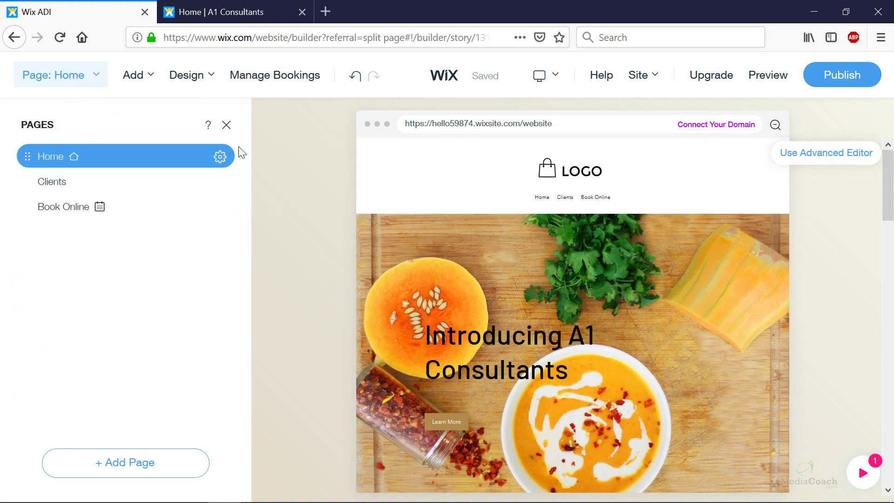
pyautogui.click(226, 128)
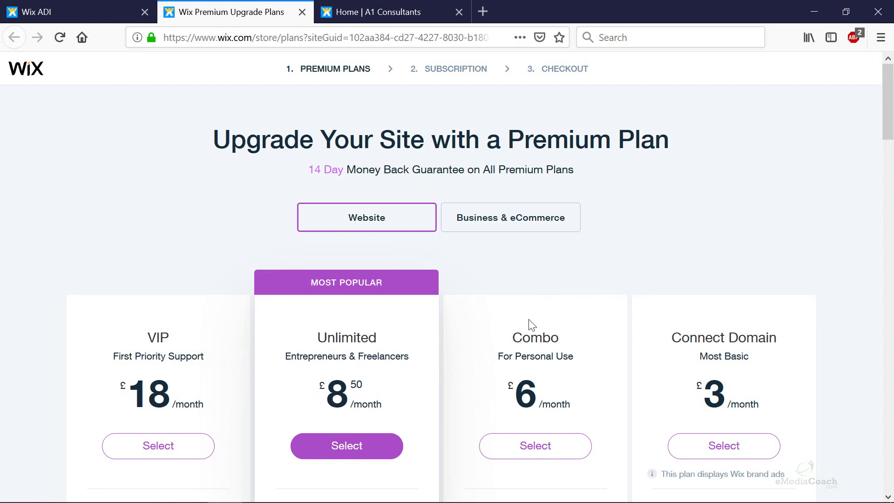
pyautogui.scroll(-2, 527, 348)
pyautogui.scroll(-1, 527, 348)
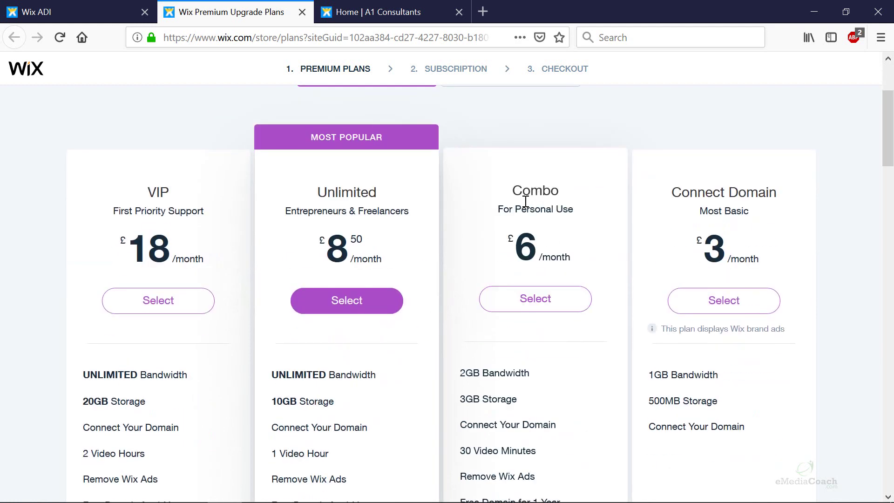
pyautogui.scroll(-1, 475, 286)
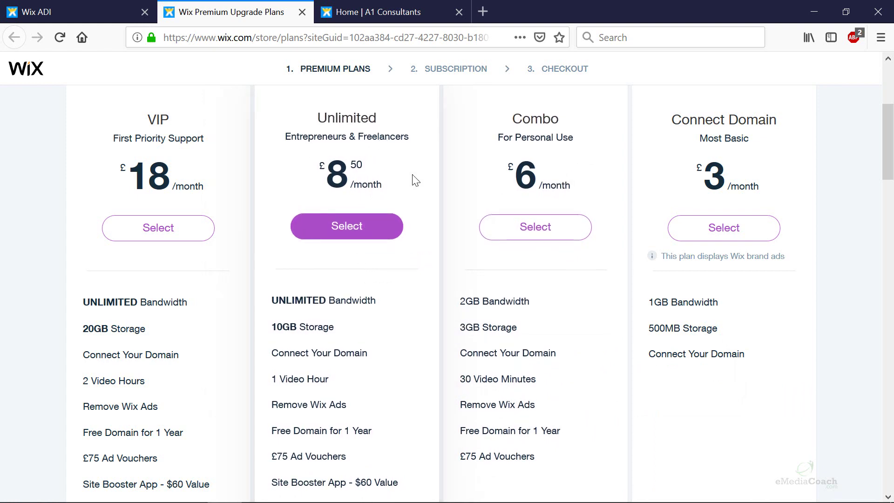
pyautogui.scroll(-2, 395, 277)
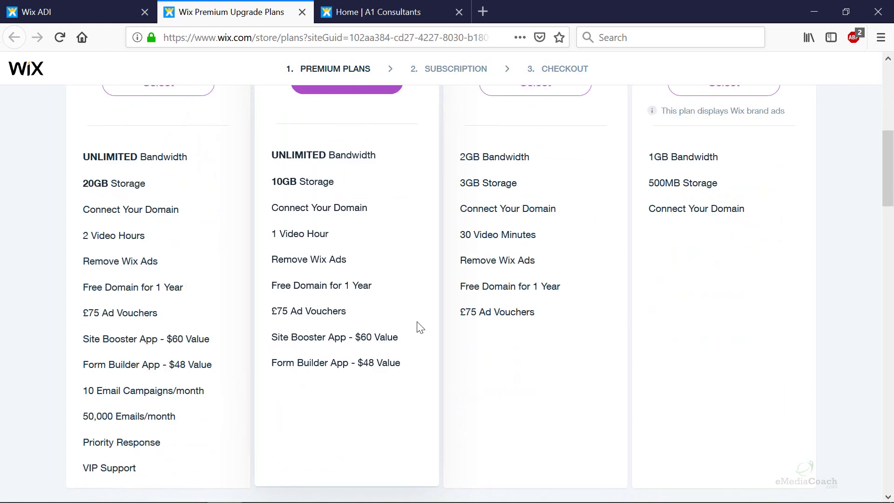
pyautogui.scroll(5, 430, 349)
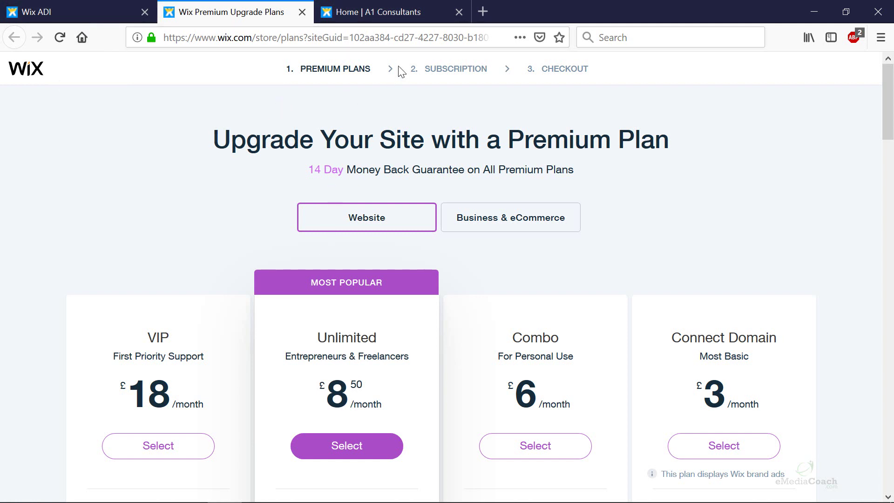
pyautogui.click(377, 12)
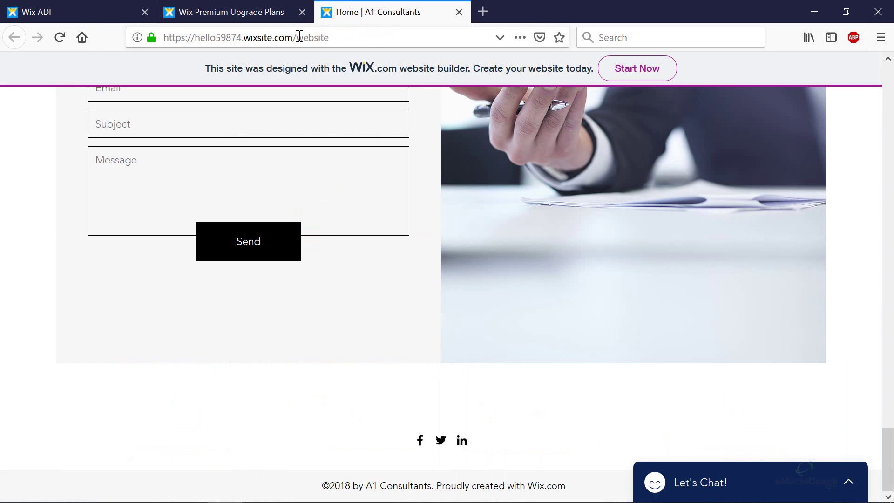
pyautogui.moveTo(297, 37); pyautogui.dragTo(196, 38)
pyautogui.write('w')
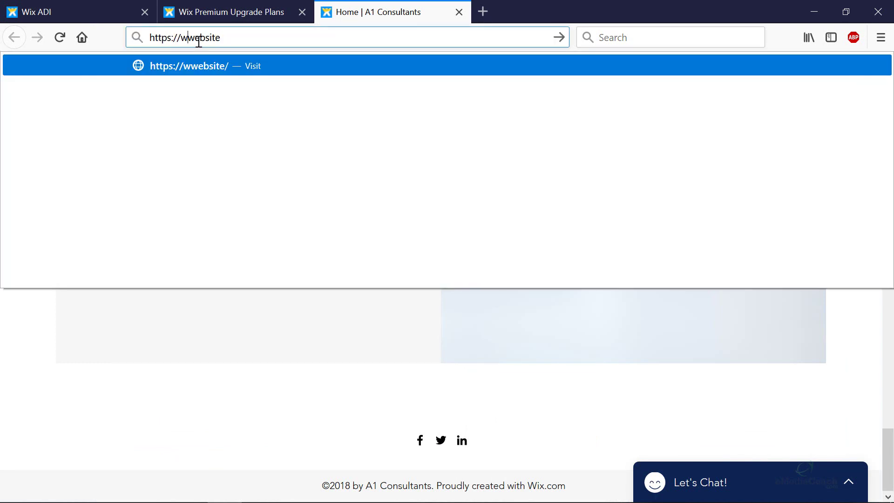
pyautogui.write('ww.yourbusin')
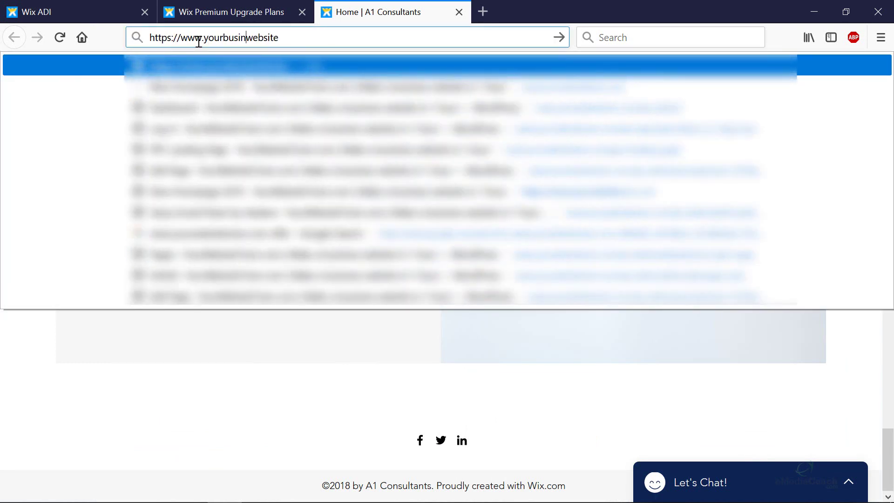
pyautogui.write('essname.com')
pyautogui.press('Delete')
pyautogui.press('Delete')
pyautogui.press('Delete')
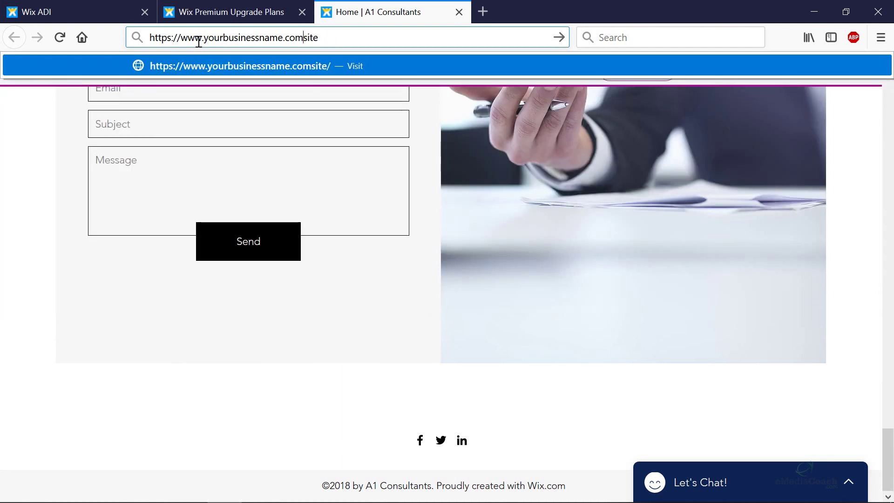
pyautogui.press('Delete')
pyautogui.press('Delete')
pyautogui.press('Delete')
pyautogui.press('Delete')
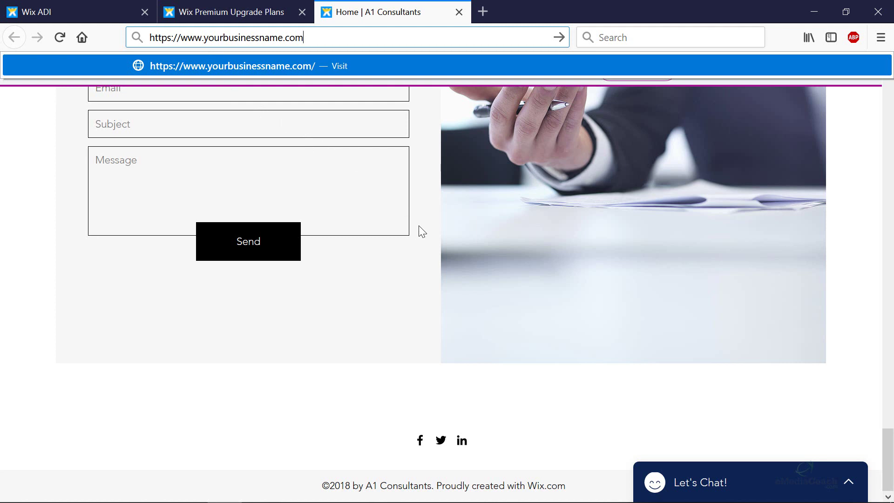
pyautogui.click(250, 14)
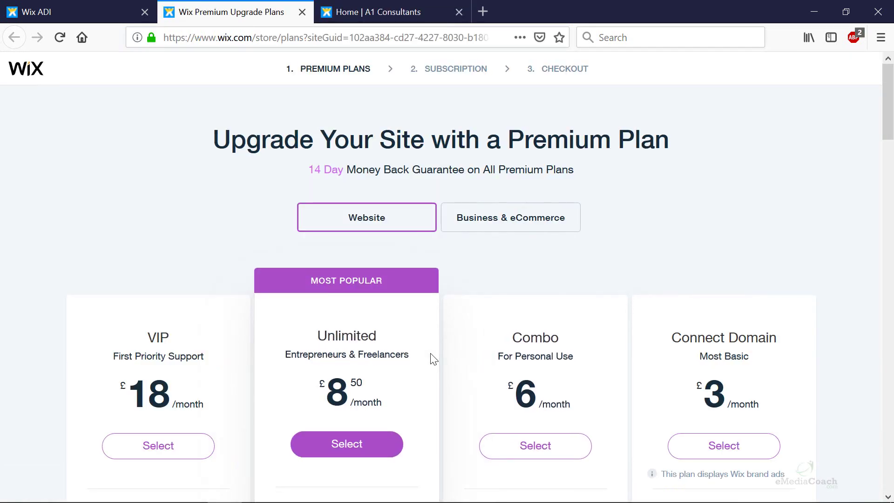
# Switch back to the Wix ADI editor tab for A1 Consultants
pyautogui.click(35, 12)
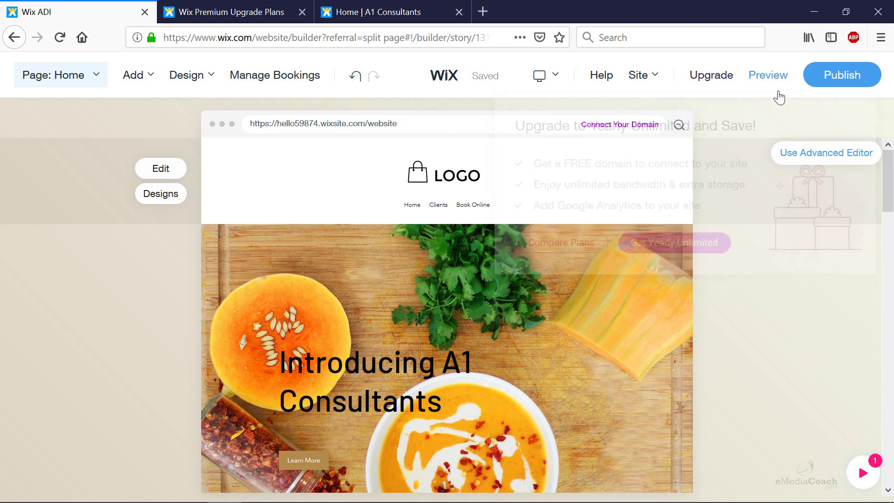
pyautogui.moveTo(640, 75)
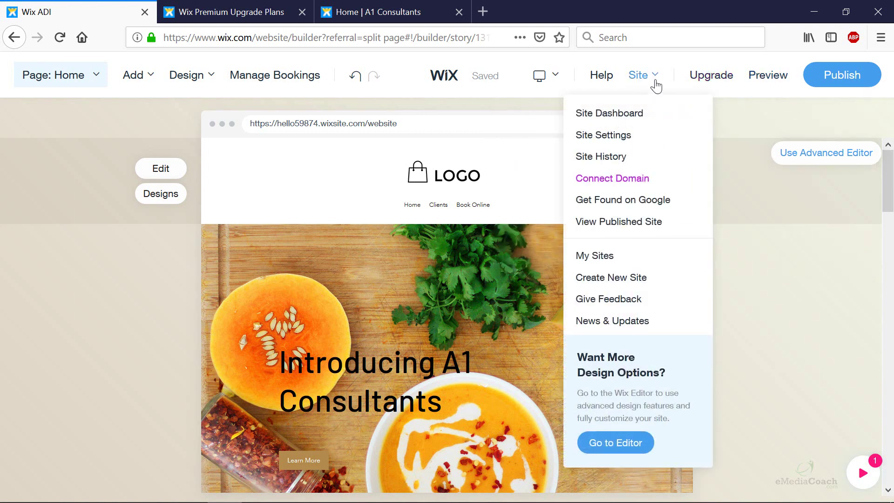
# View the A1 Consultants dashboard's Get Found on Google SEO page, then return to the live site
pyautogui.click(633, 114)
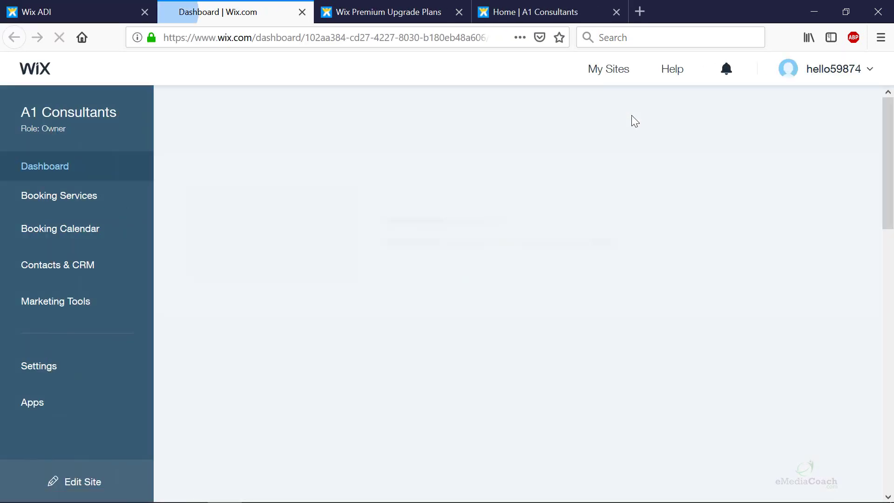
pyautogui.scroll(-3, 393, 268)
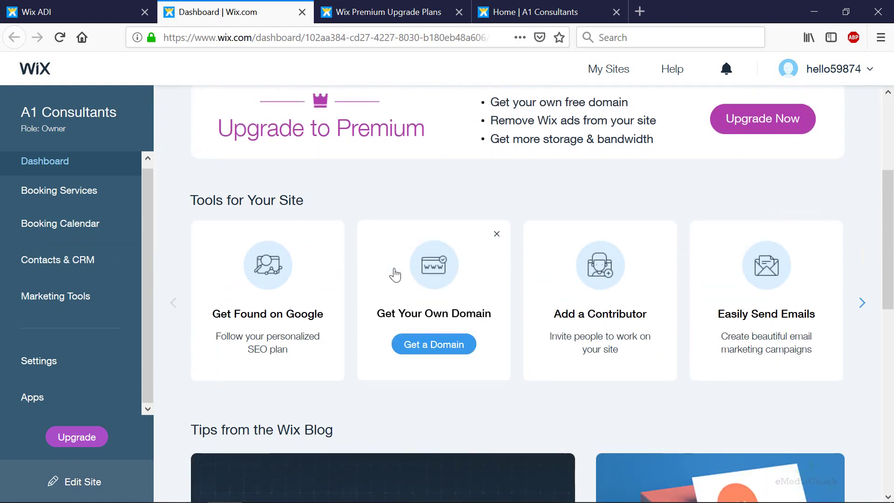
pyautogui.scroll(-1, 393, 268)
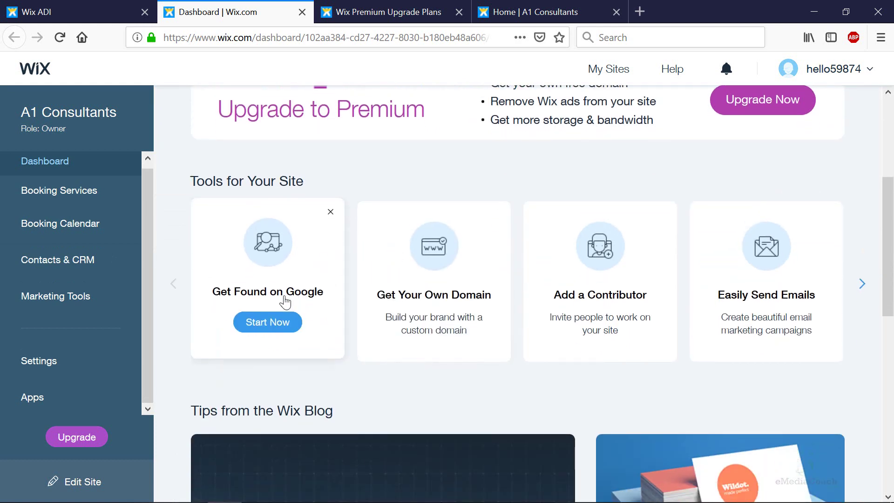
pyautogui.click(267, 322)
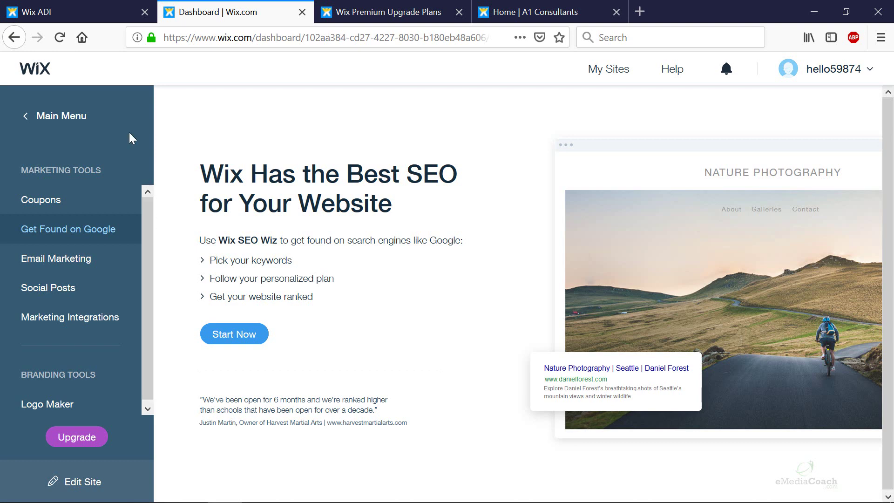
pyautogui.click(516, 8)
pyautogui.scroll(3, 326, 231)
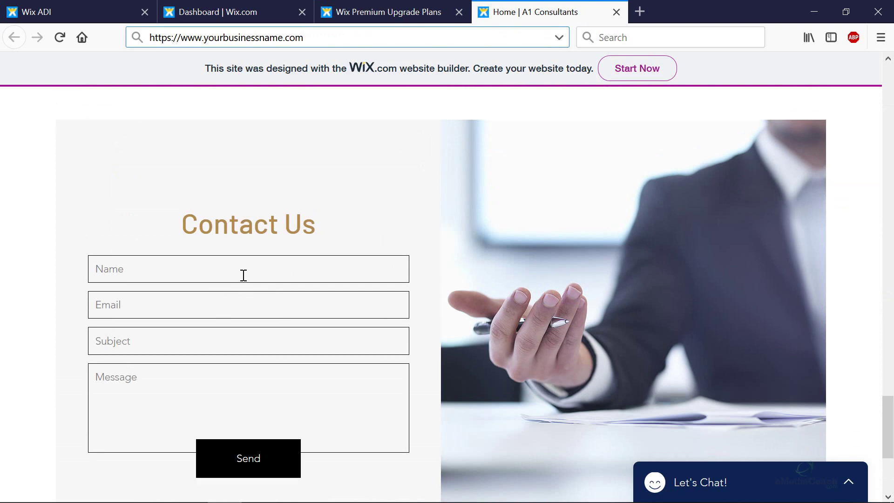
pyautogui.scroll(-4, 340, 315)
pyautogui.scroll(3, 349, 315)
pyautogui.scroll(2, 350, 314)
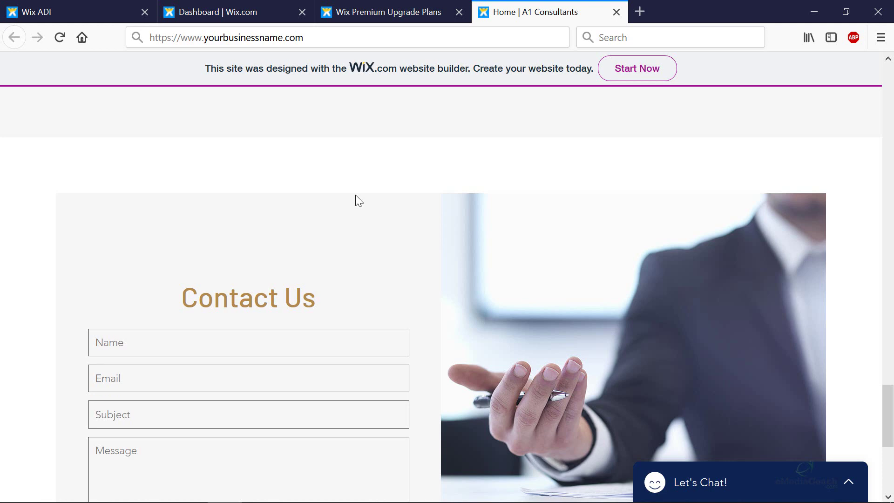
pyautogui.scroll(8, 356, 195)
pyautogui.scroll(3, 355, 195)
pyautogui.scroll(8, 338, 202)
pyautogui.scroll(6, 345, 241)
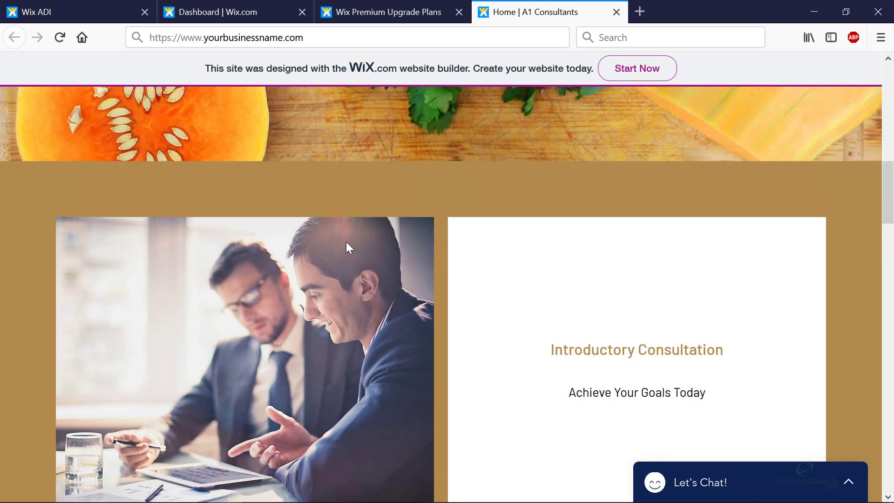
pyautogui.scroll(6, 348, 239)
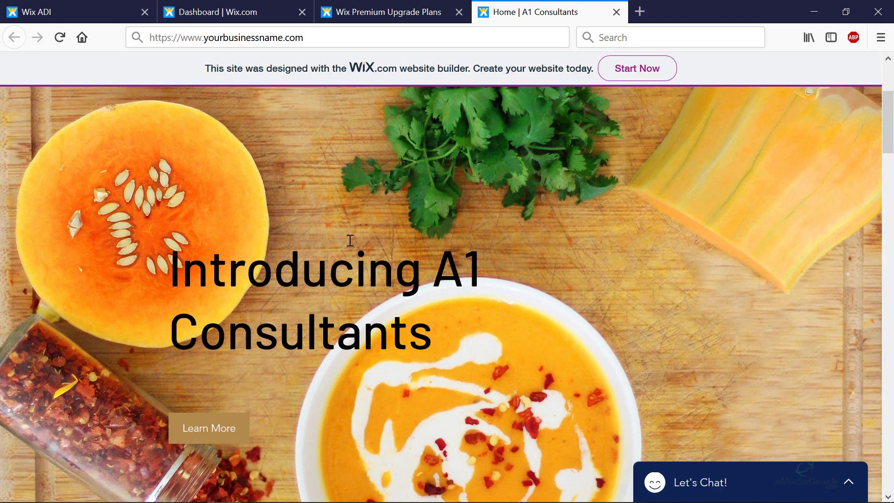
pyautogui.scroll(5, 348, 239)
pyautogui.scroll(-8, 349, 239)
pyautogui.scroll(-3, 349, 240)
pyautogui.scroll(-3, 348, 239)
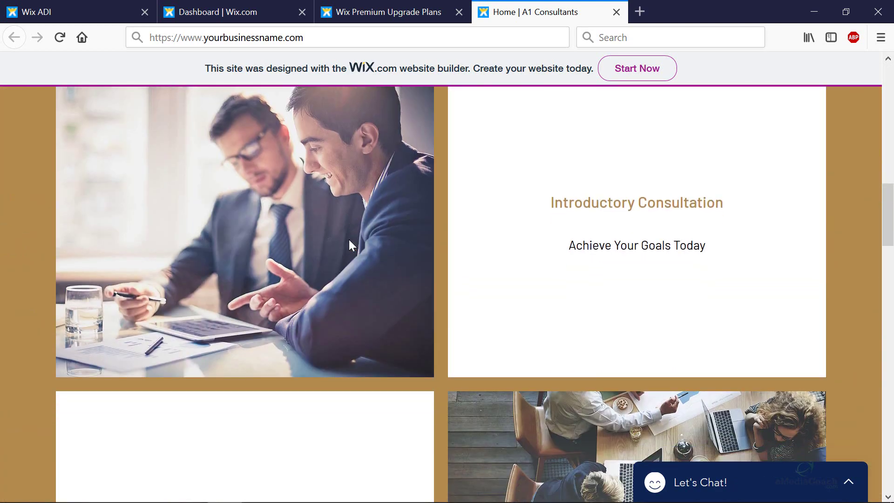
pyautogui.scroll(-6, 349, 240)
pyautogui.scroll(-5, 354, 244)
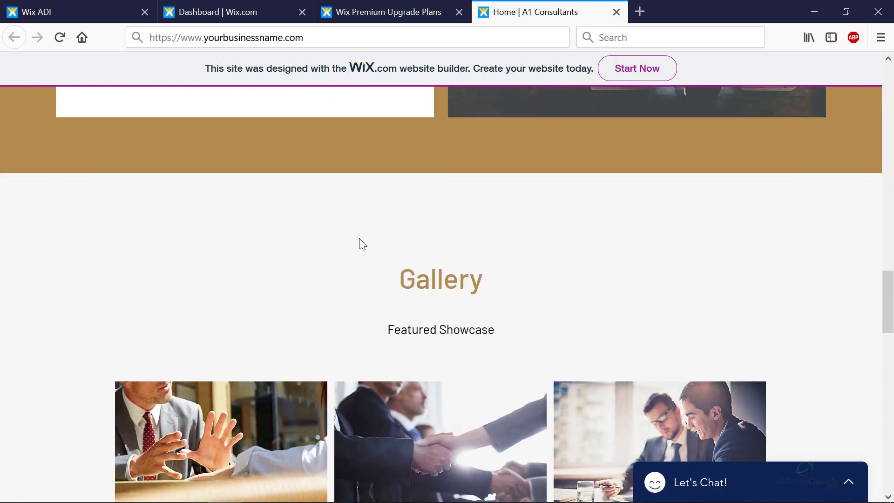
pyautogui.scroll(-6, 363, 243)
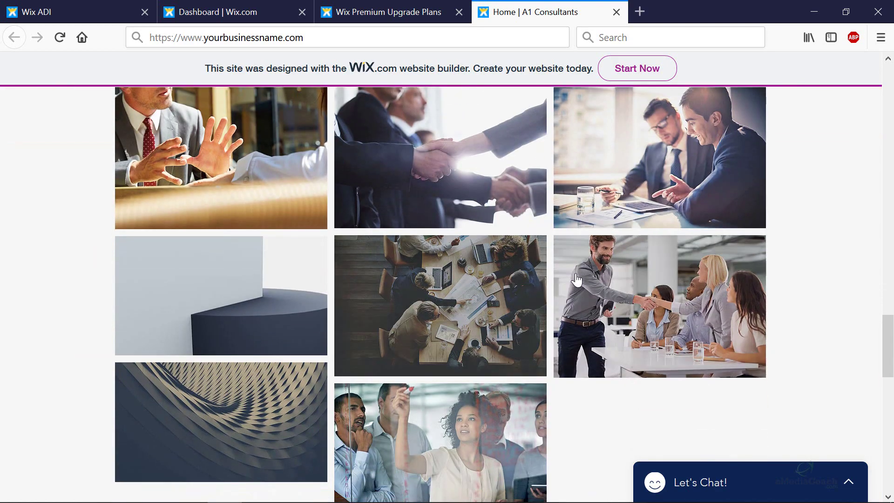
pyautogui.scroll(-3, 363, 243)
pyautogui.scroll(5, 762, 319)
pyautogui.scroll(5, 762, 319)
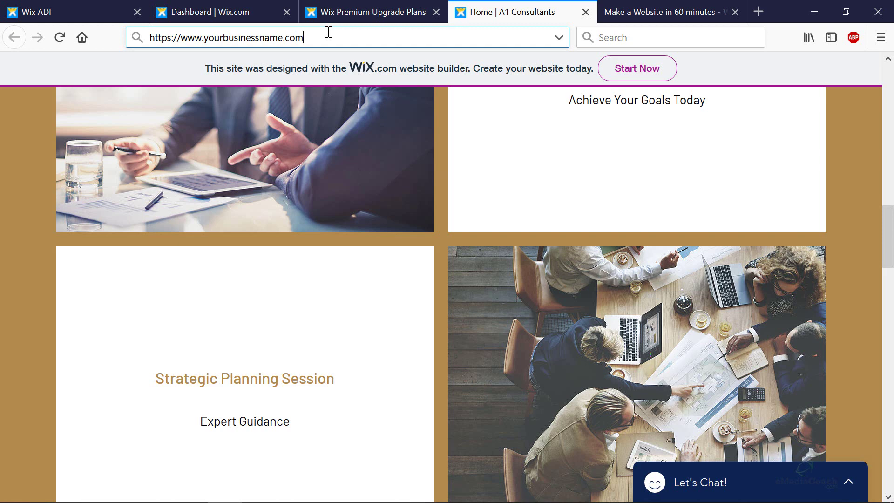
# Replace the trailing slash in the tutorial page's address with '-bonus' and load it
pyautogui.click(657, 11)
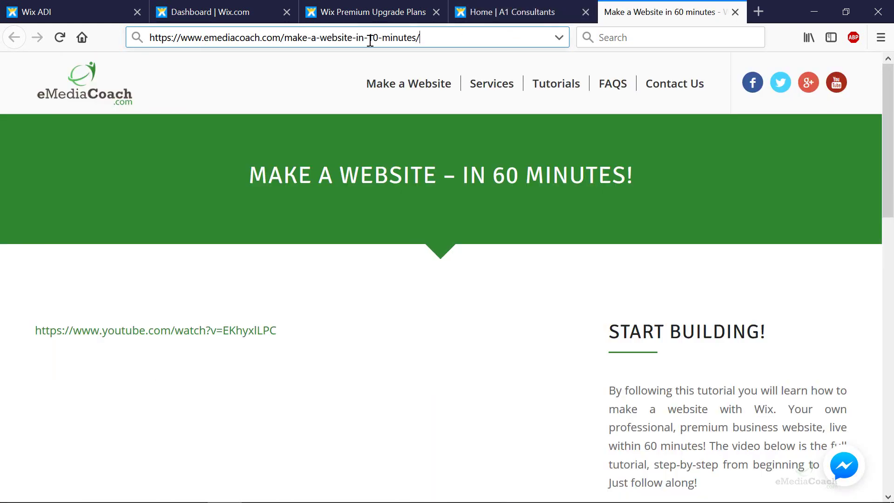
pyautogui.click(422, 38)
pyautogui.press('BackSpace')
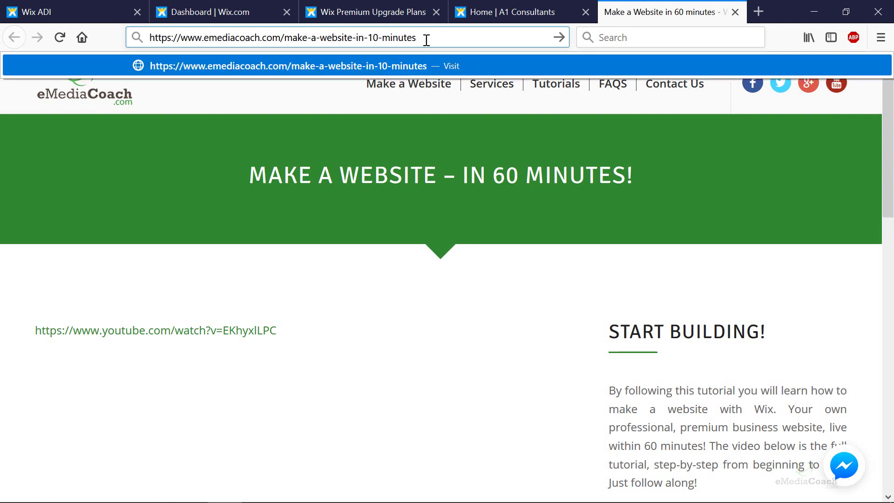
pyautogui.write('-bo')
pyautogui.write('nus')
pyautogui.press('Return')
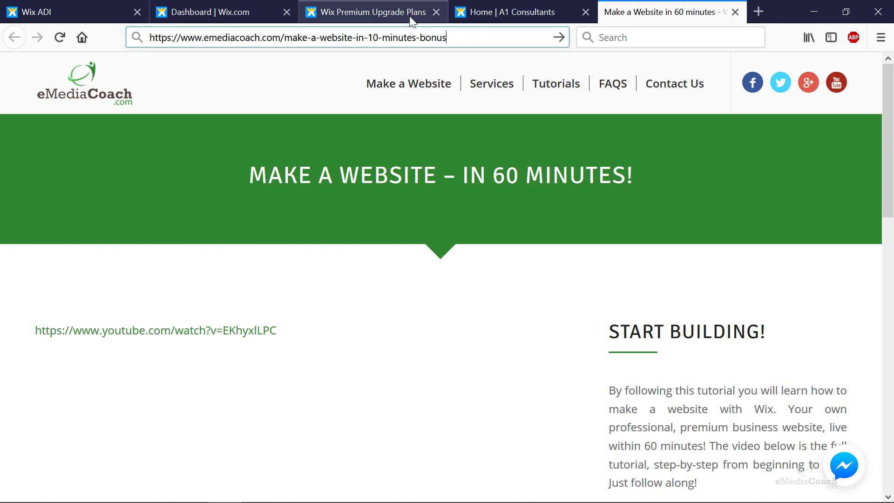
# Glance at the premium plans and live A1 Consultants tabs, then return to the tutorial page
pyautogui.click(391, 11)
pyautogui.click(488, 12)
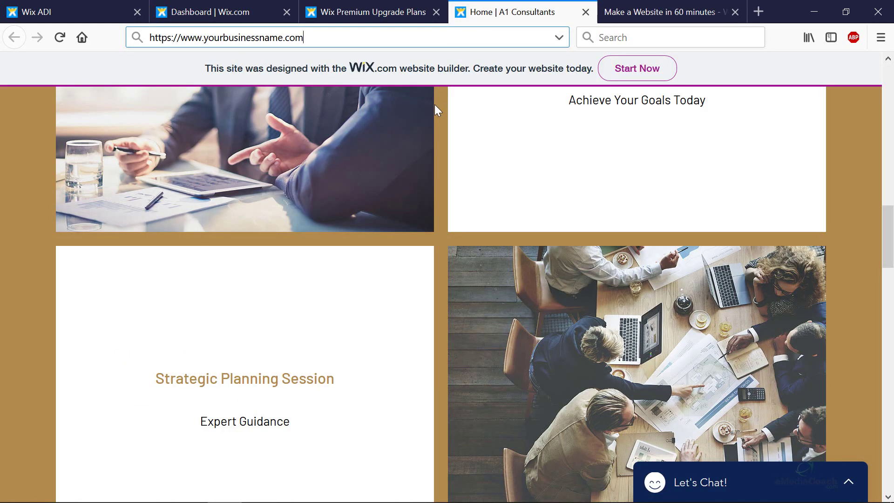
pyautogui.click(672, 13)
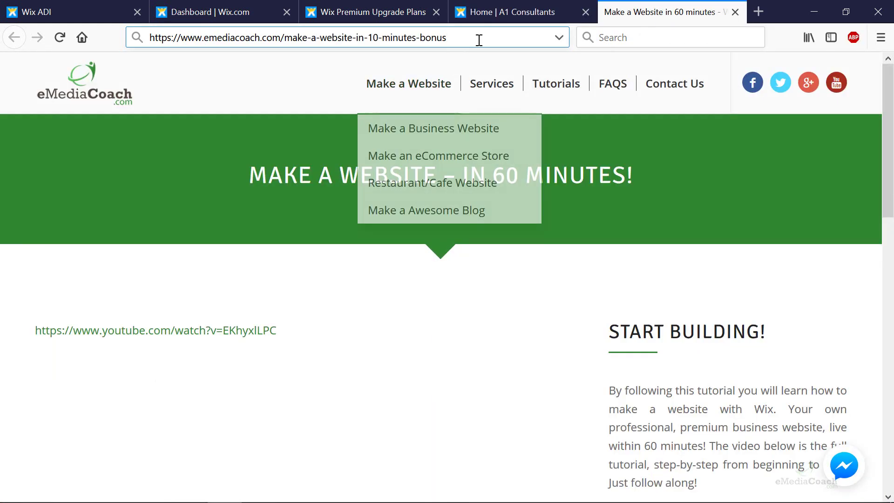